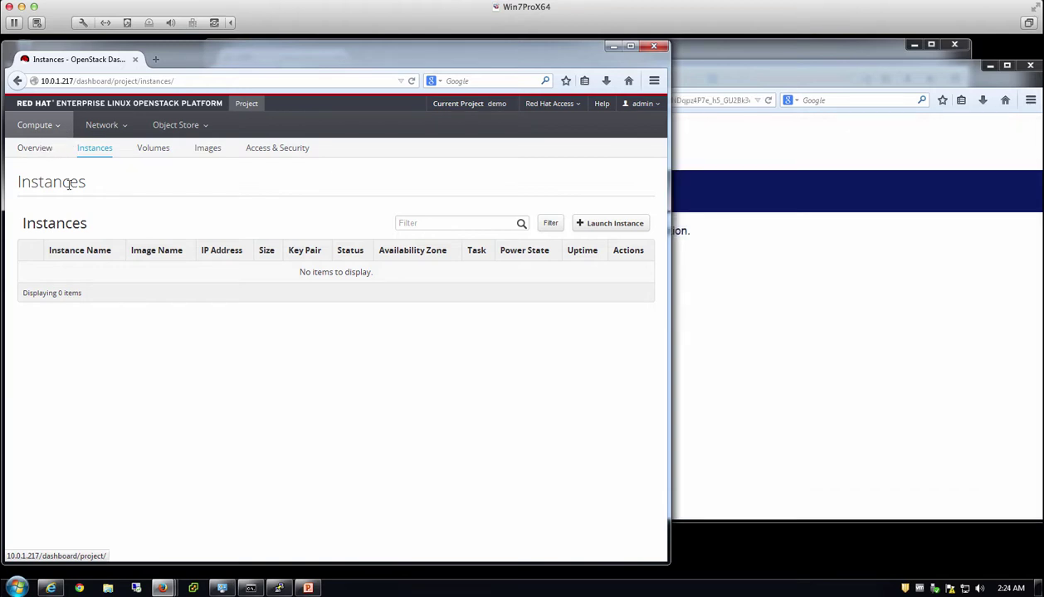
Step: Confirm the demo project's Network Topology is empty, then bring Cisco APIC forward
left_click(115, 152)
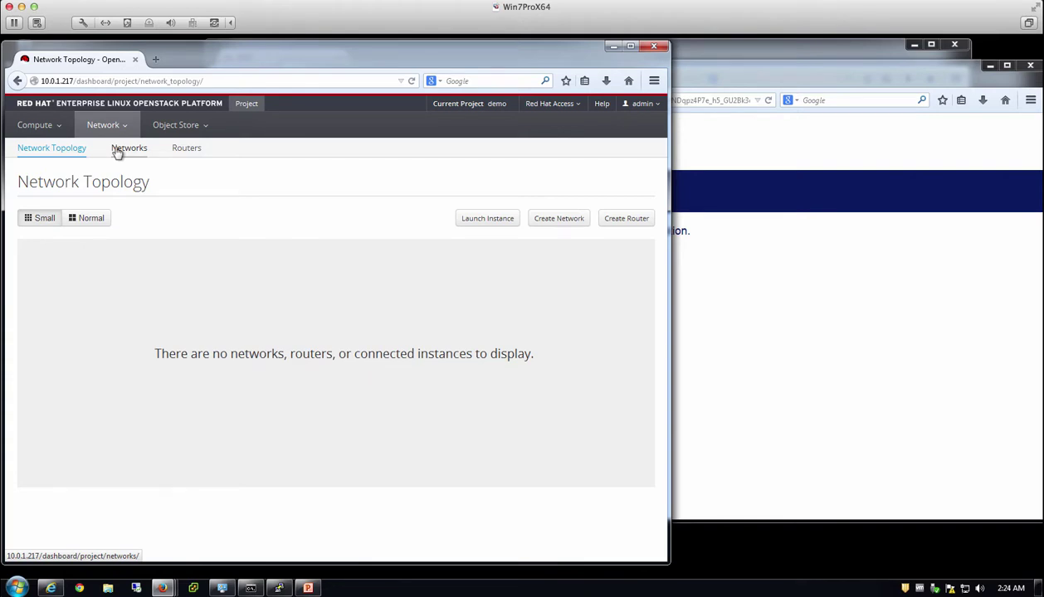
left_click(697, 52)
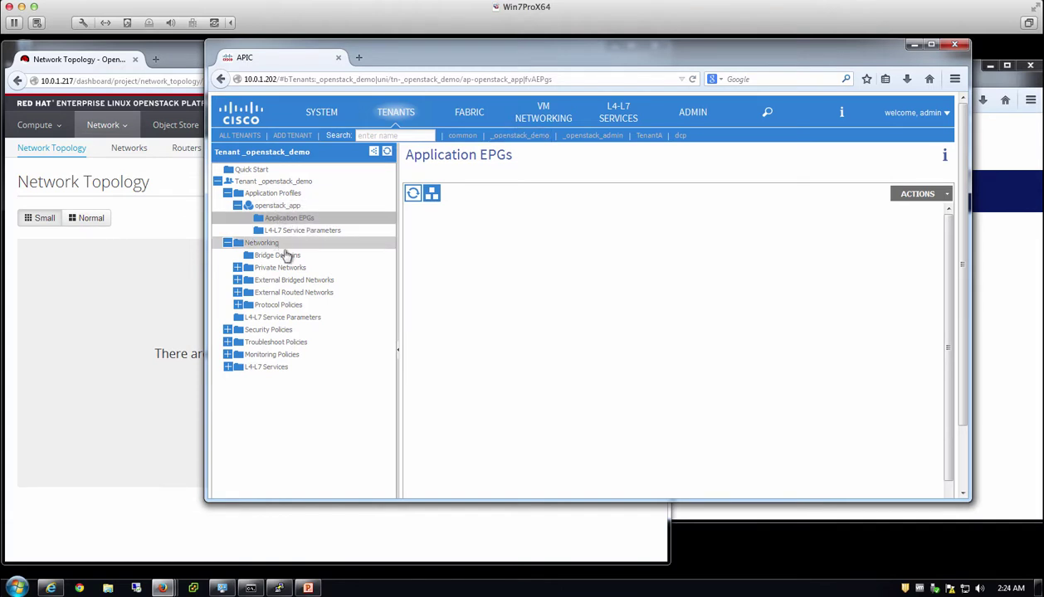
Step: Check that the _openstack_demo tenant has no bridge domains, then open the Infoblox Grid Manager login
left_click(281, 194)
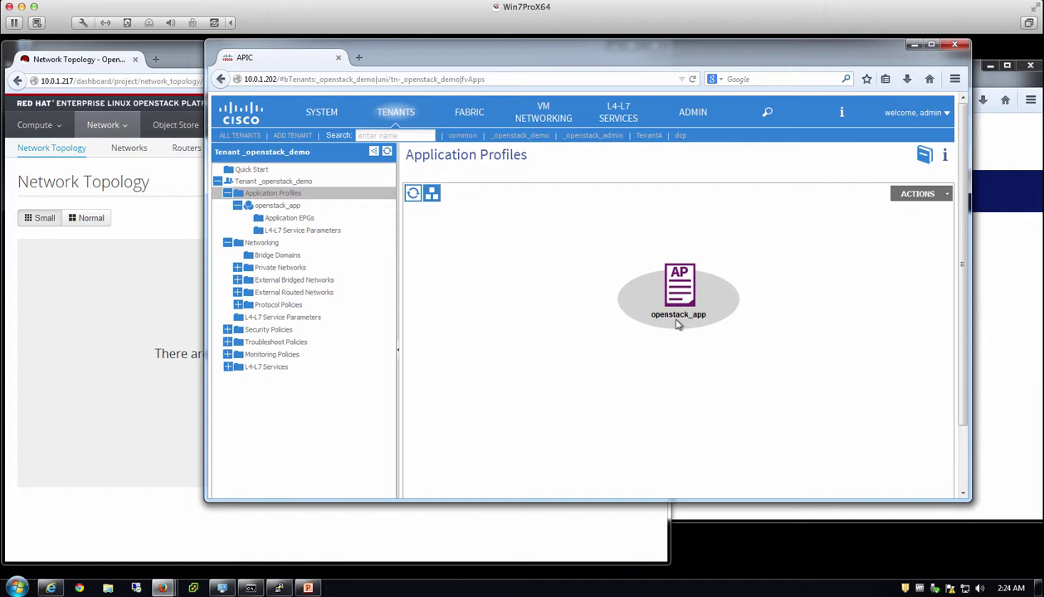
left_click(273, 258)
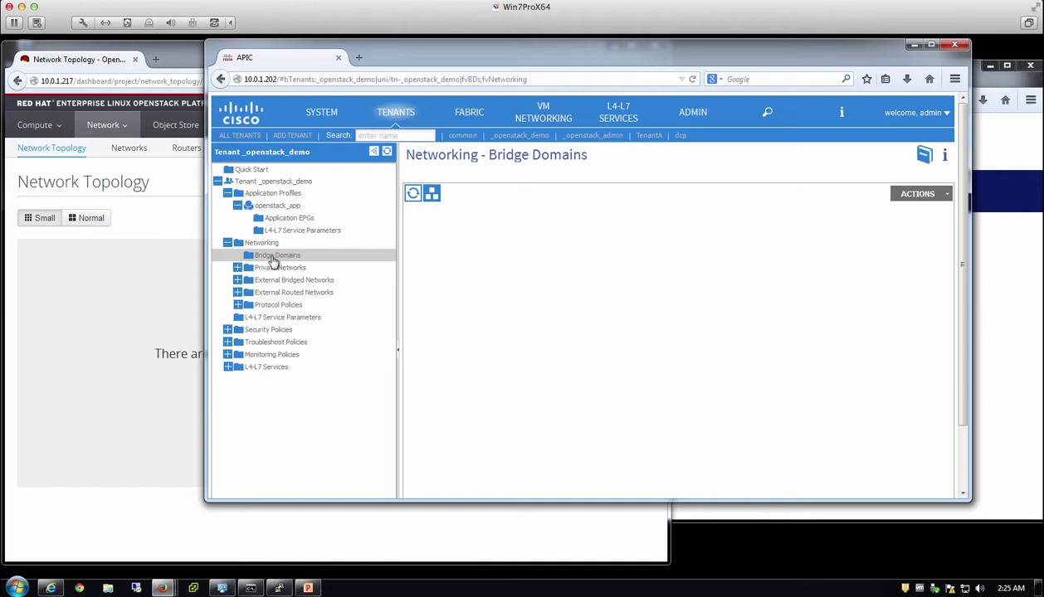
left_click(977, 89)
left_click(482, 231)
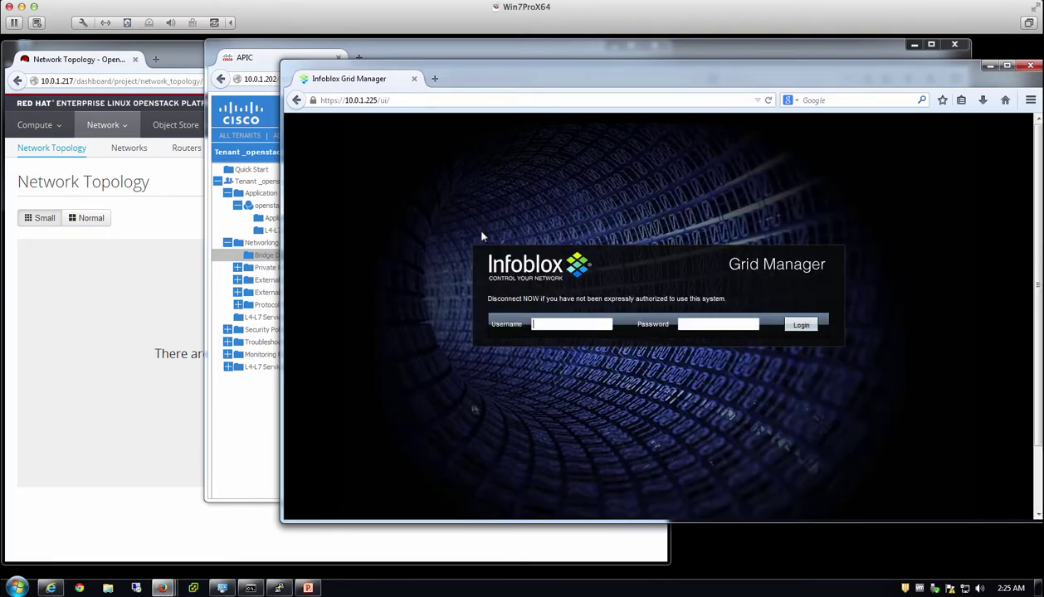
Step: Log in to Grid Manager as admin and show IPAM networks 10.10.1.0/24 and 10.10.2.0/24
key("Tab")
key("Return")
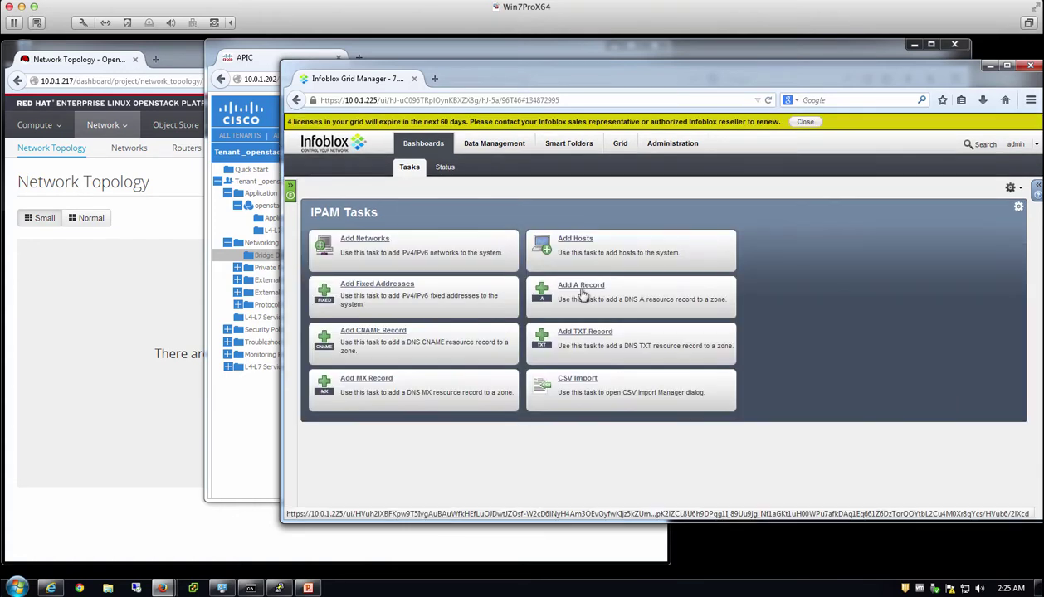
left_click(481, 144)
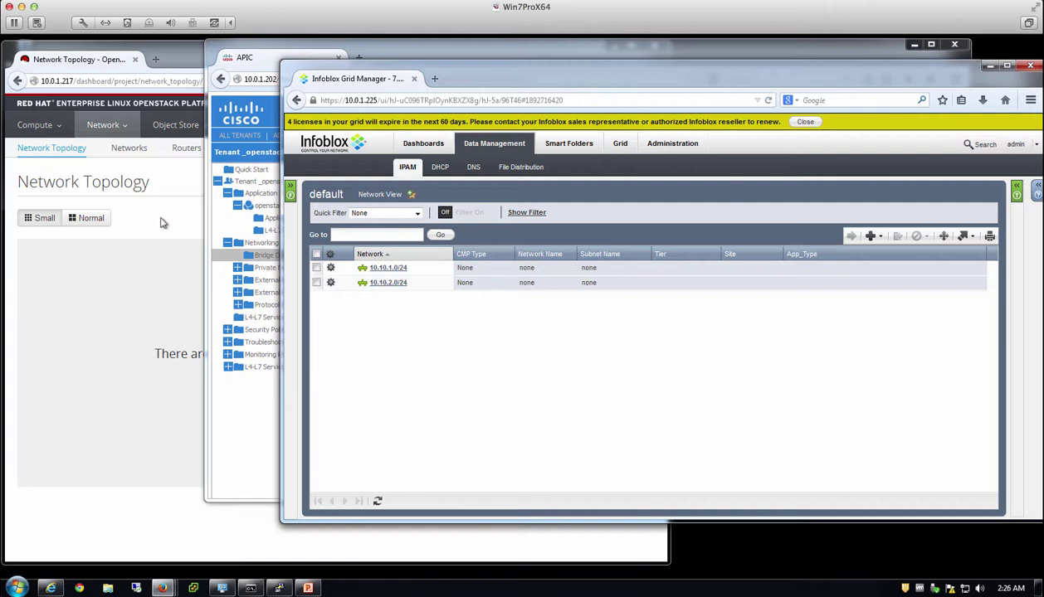
Step: Start a new OpenStack network named net001
left_click(162, 222)
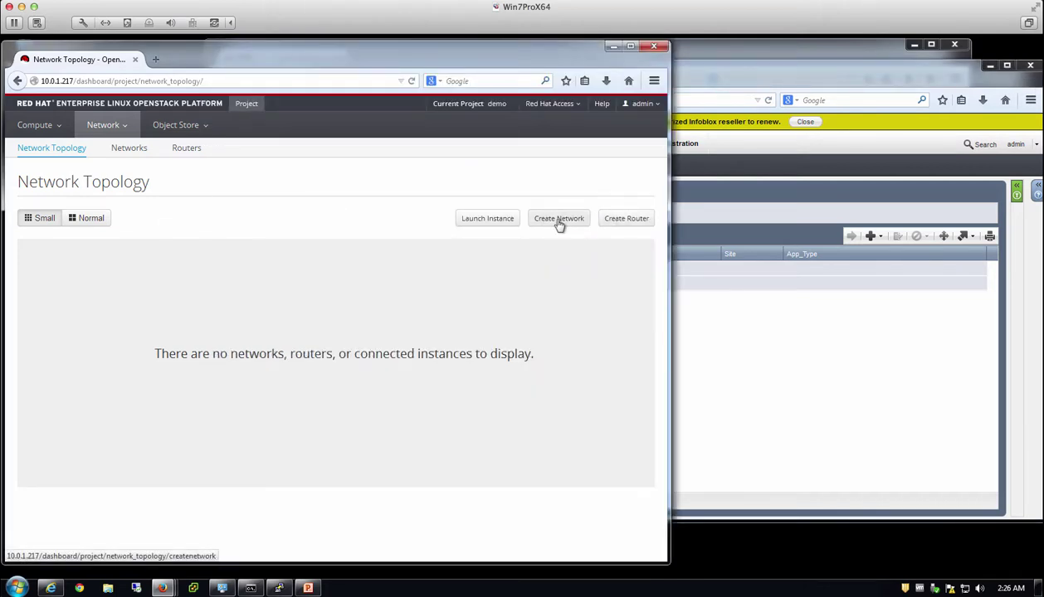
left_click(559, 219)
type("ne")
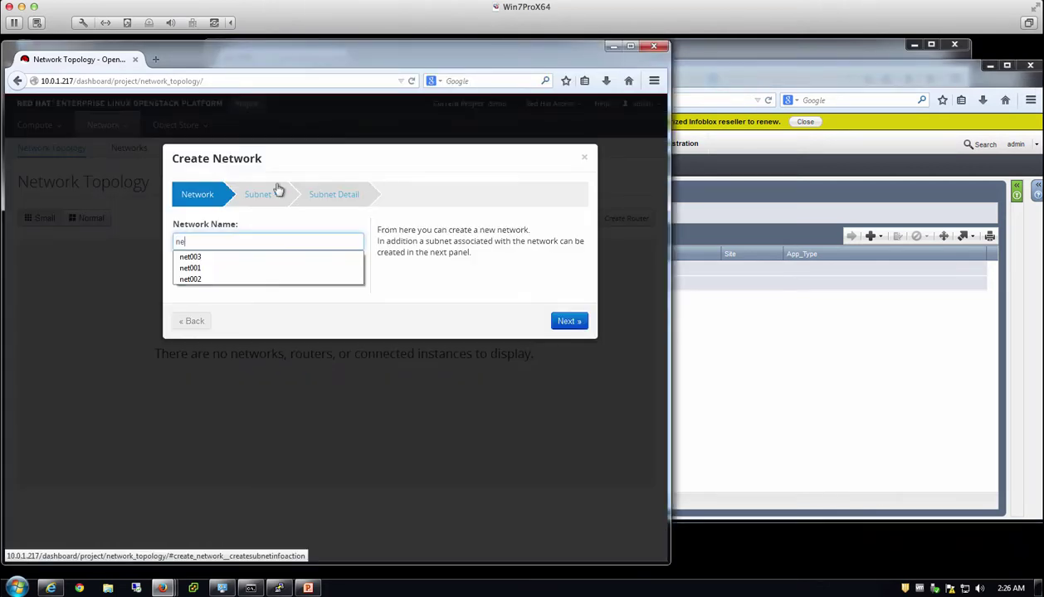
type("t001")
key("Tab")
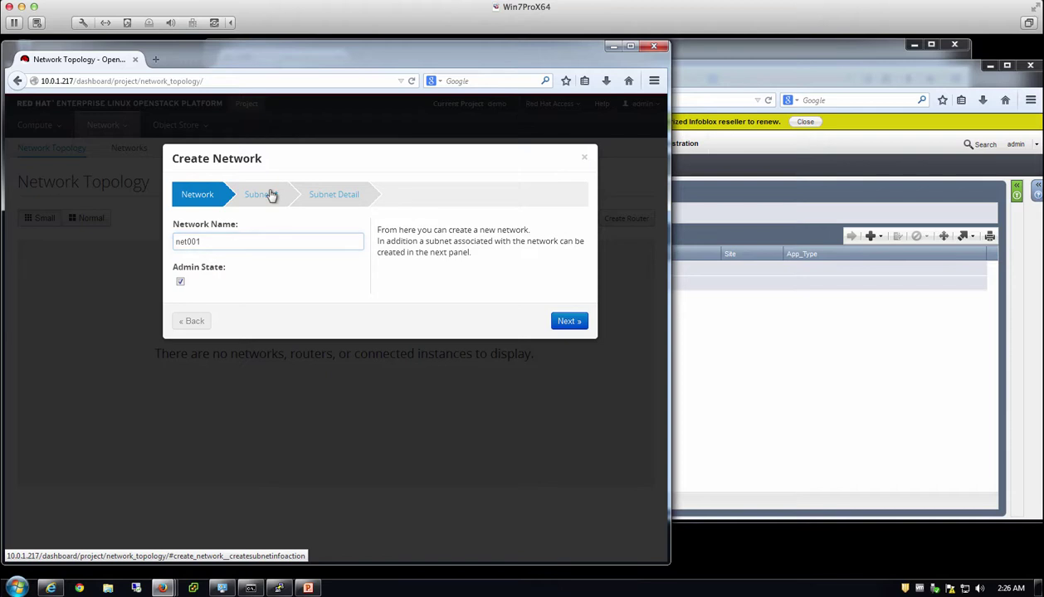
left_click(249, 232)
Step: Give net001 subnet subnet001 with address 10.10.3.0/24 and create the network
left_click(205, 272)
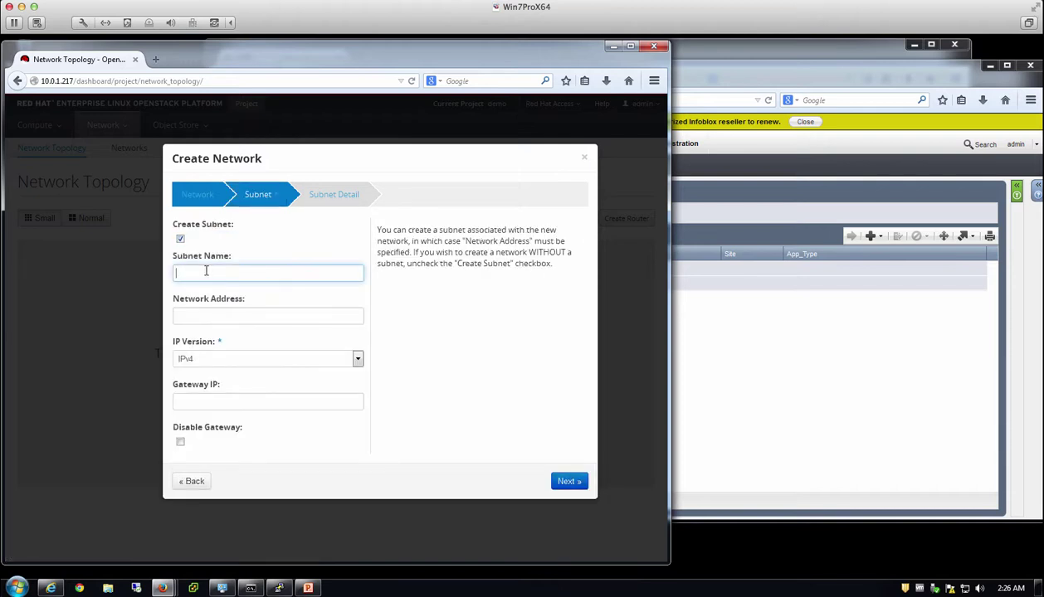
type("subnet001")
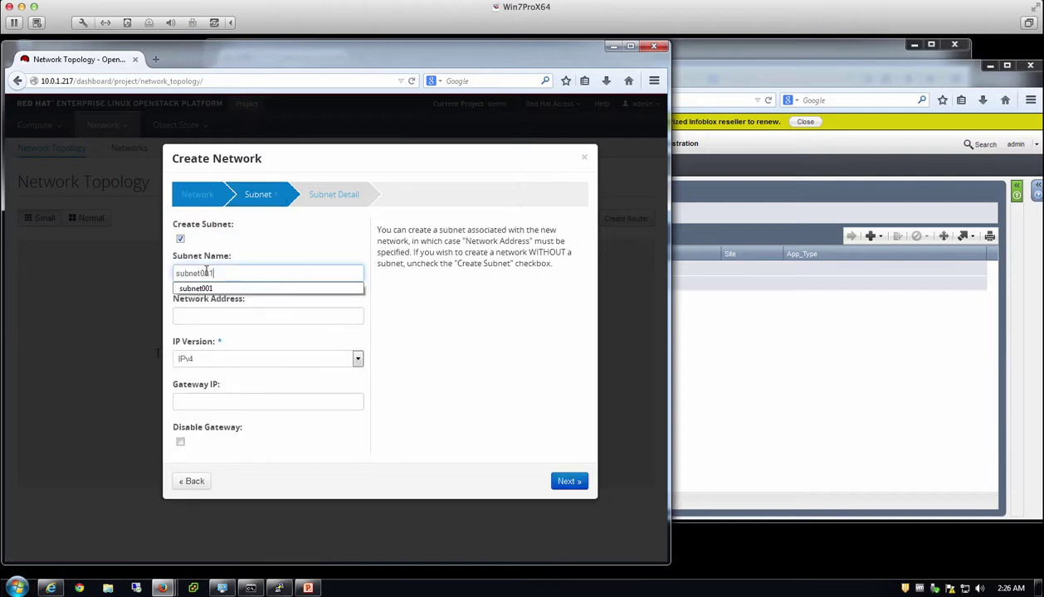
left_click(204, 312)
type("10")
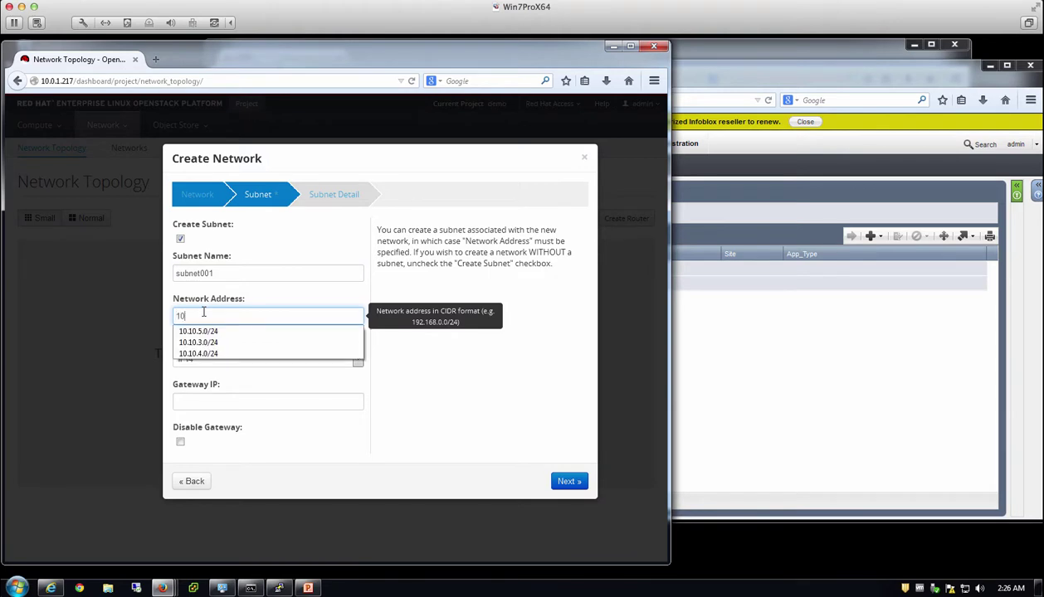
type(".10.3.0/")
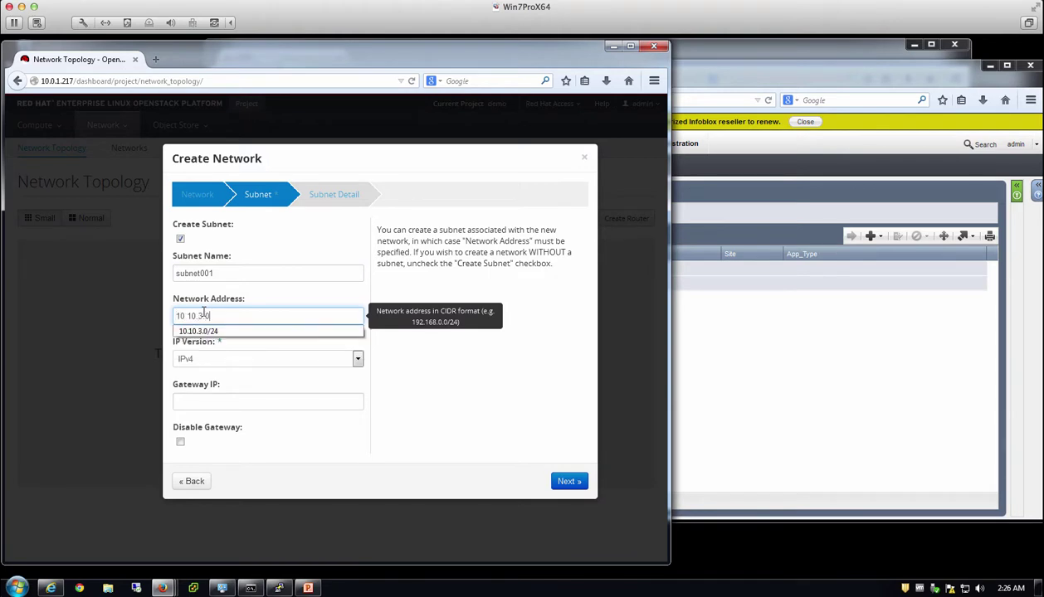
type("24")
left_click(771, 206)
left_click(171, 357)
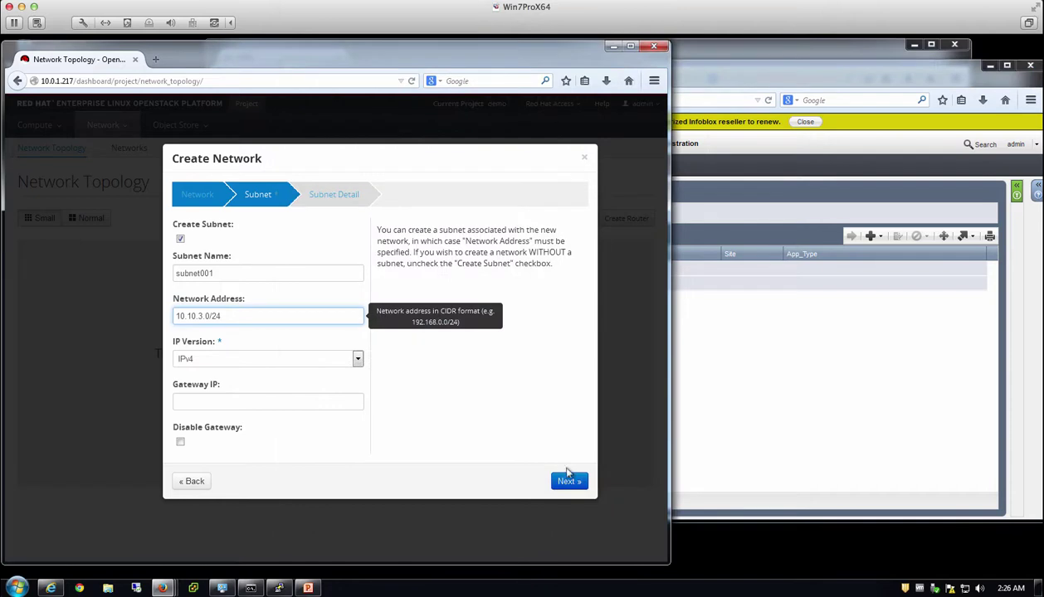
key("Return")
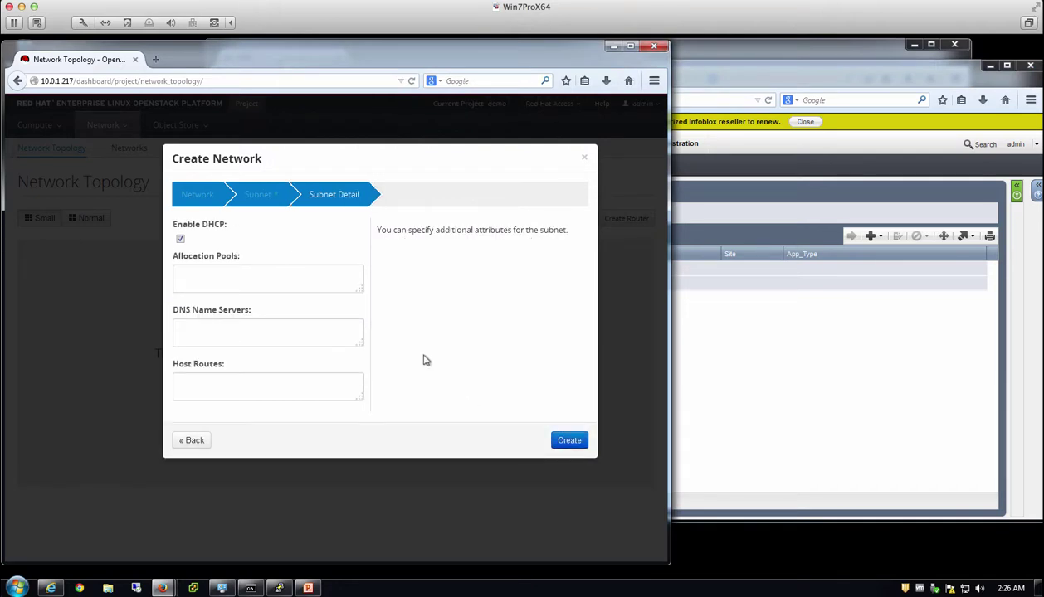
left_click(578, 442)
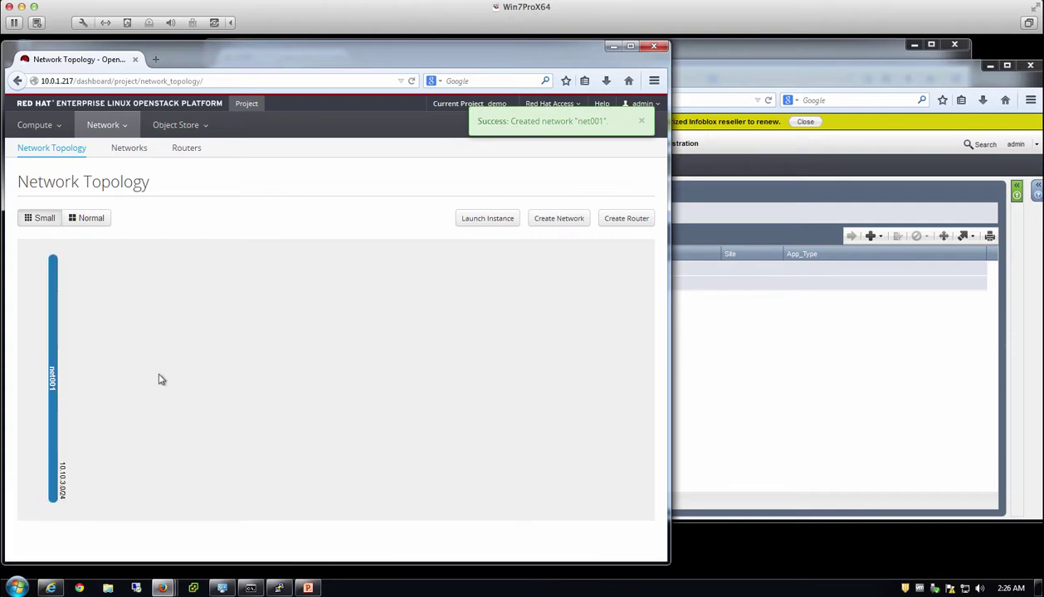
Step: Refresh the Infoblox IPAM list and open the extensible attributes of 10.10.3.0/24
left_click(765, 130)
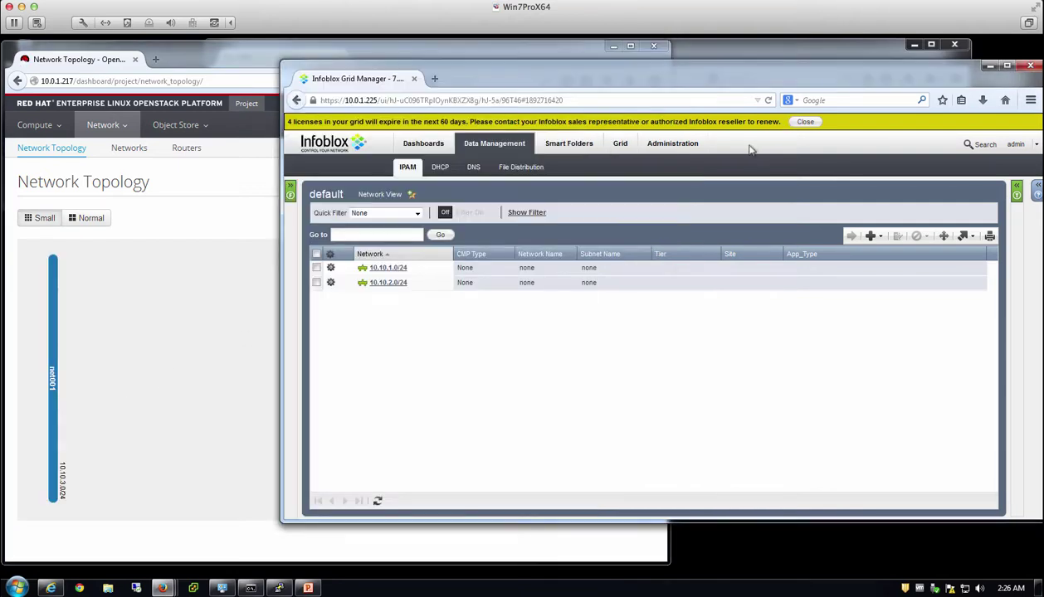
left_click(805, 121)
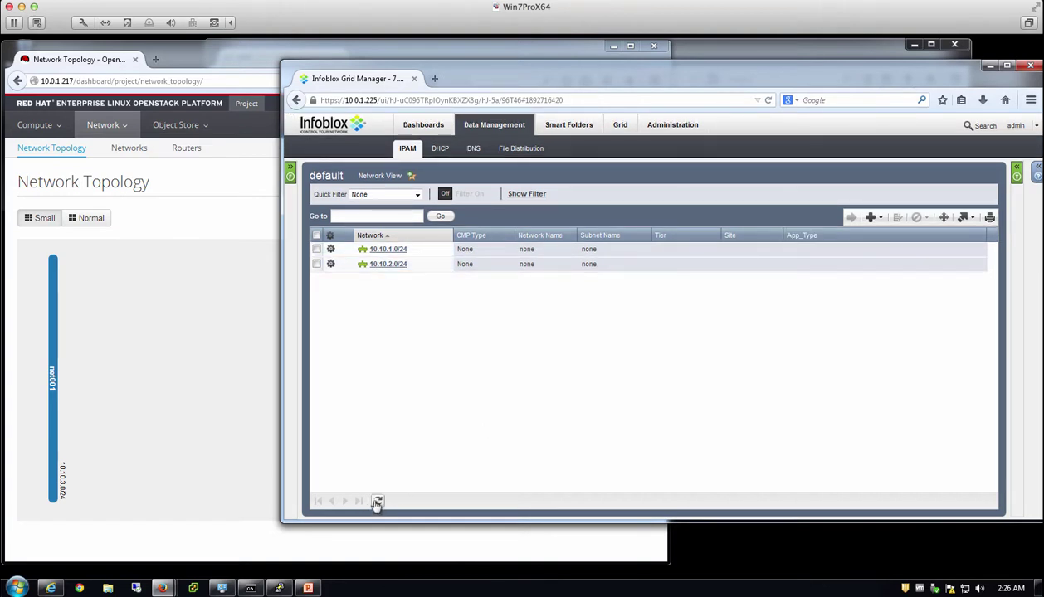
left_click(377, 501)
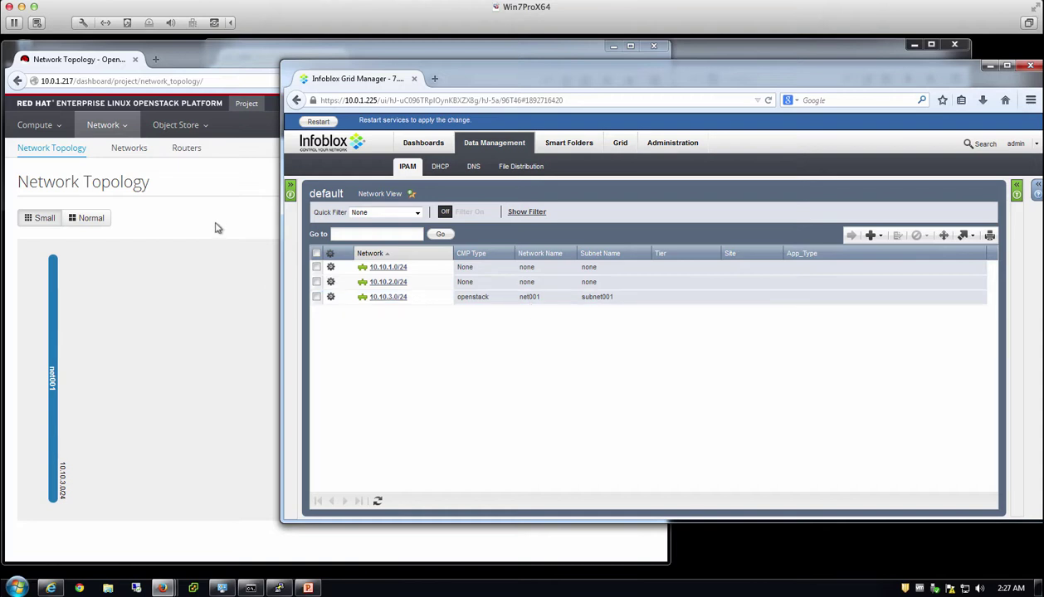
left_click(331, 297)
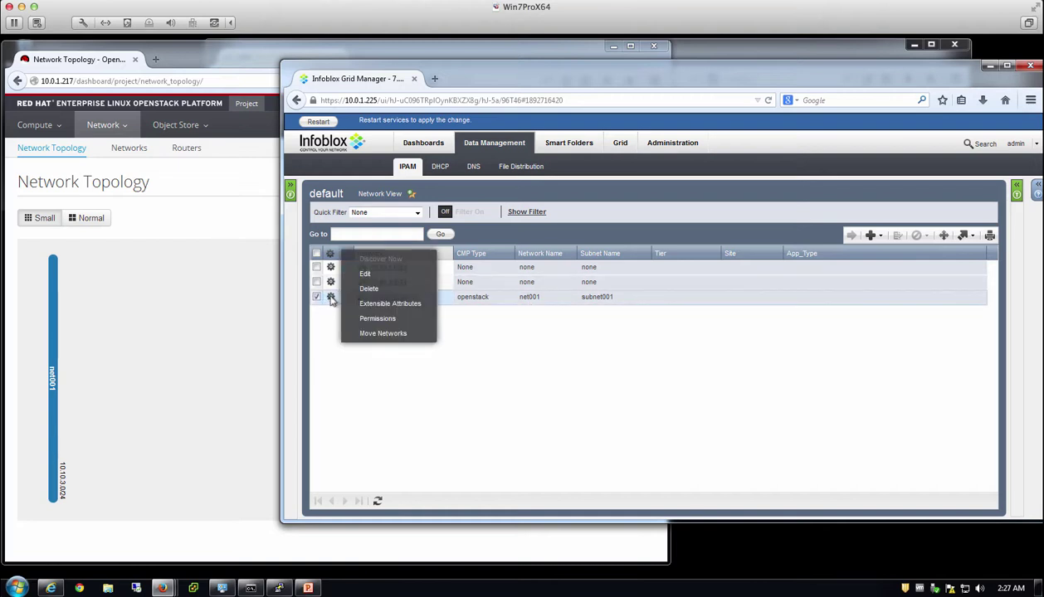
left_click(409, 307)
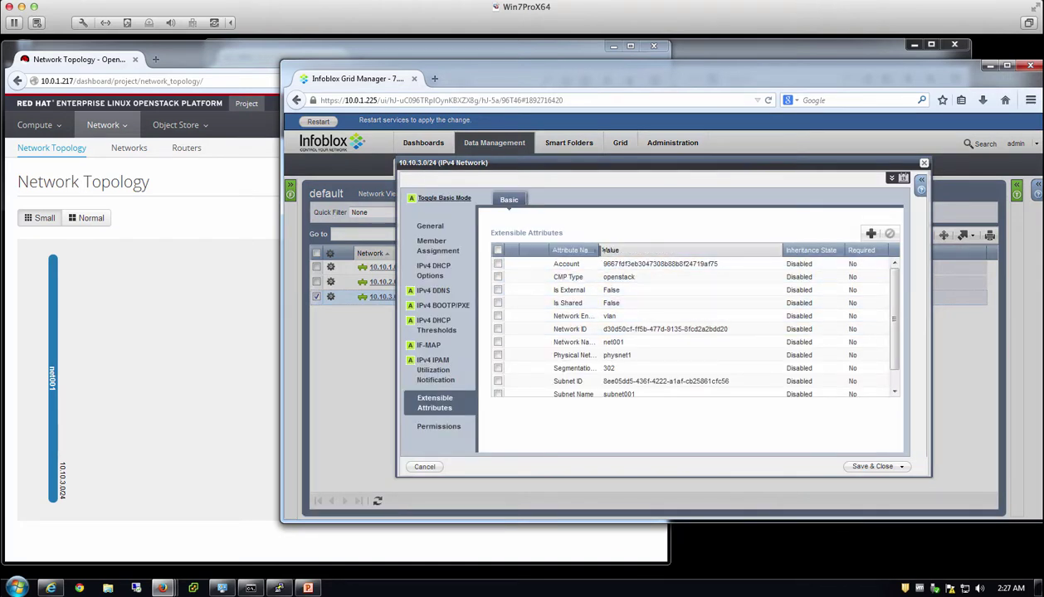
Step: Review the OpenStack attributes of 10.10.3.0/24, such as Network ID and Segmentation 302, then switch to APIC
left_click_drag(599, 252, 641, 260)
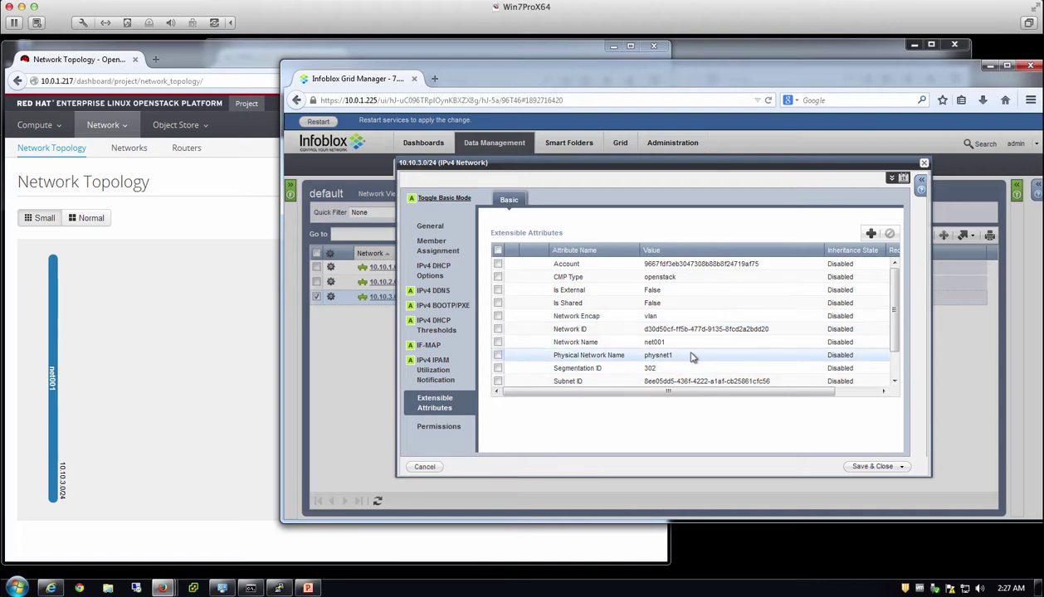
left_click_drag(894, 354, 894, 370)
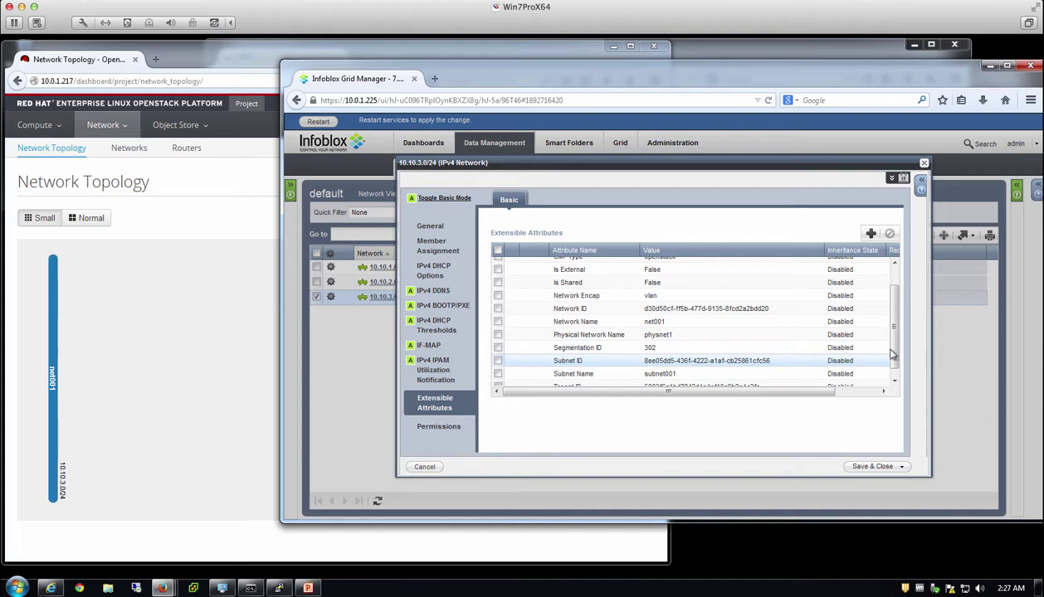
scroll(896, 357, "down", 1)
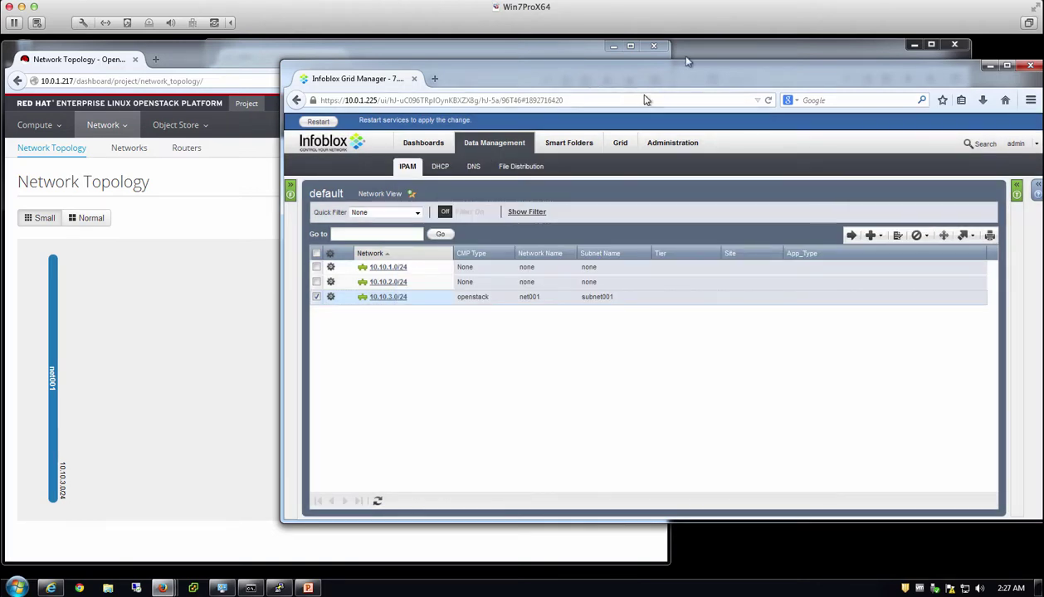
left_click(701, 54)
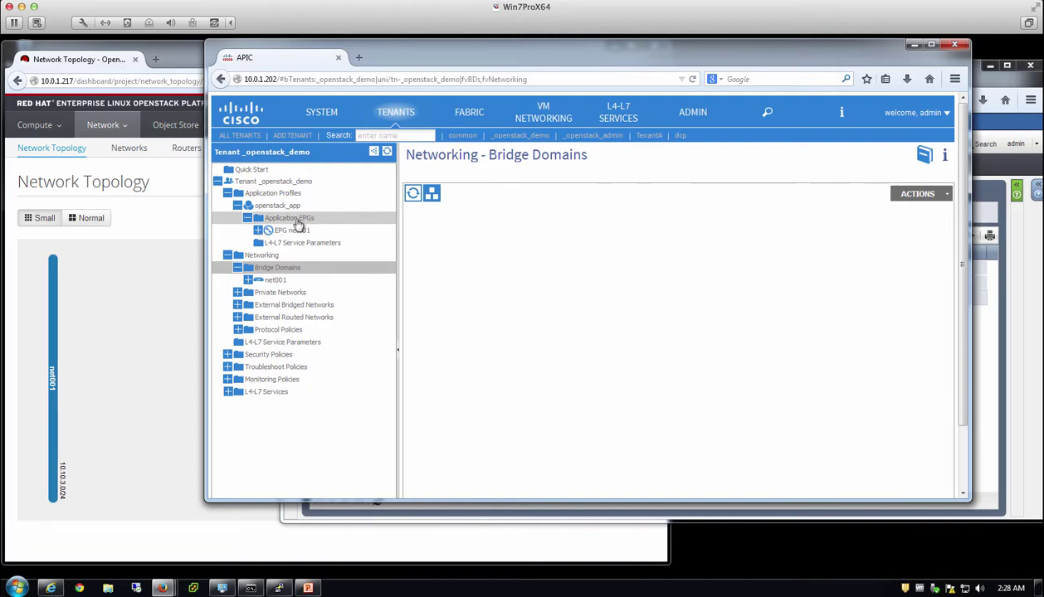
Step: Display the net001 bridge domain's subnets, showing gateway 10.10.3.1/24 as private
left_click(257, 230)
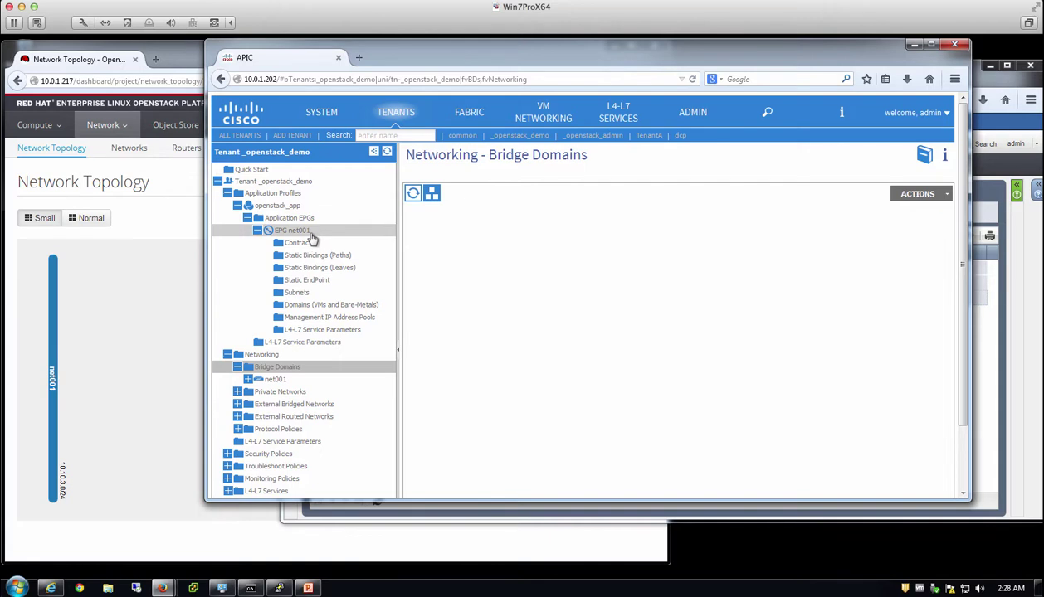
left_click(257, 380)
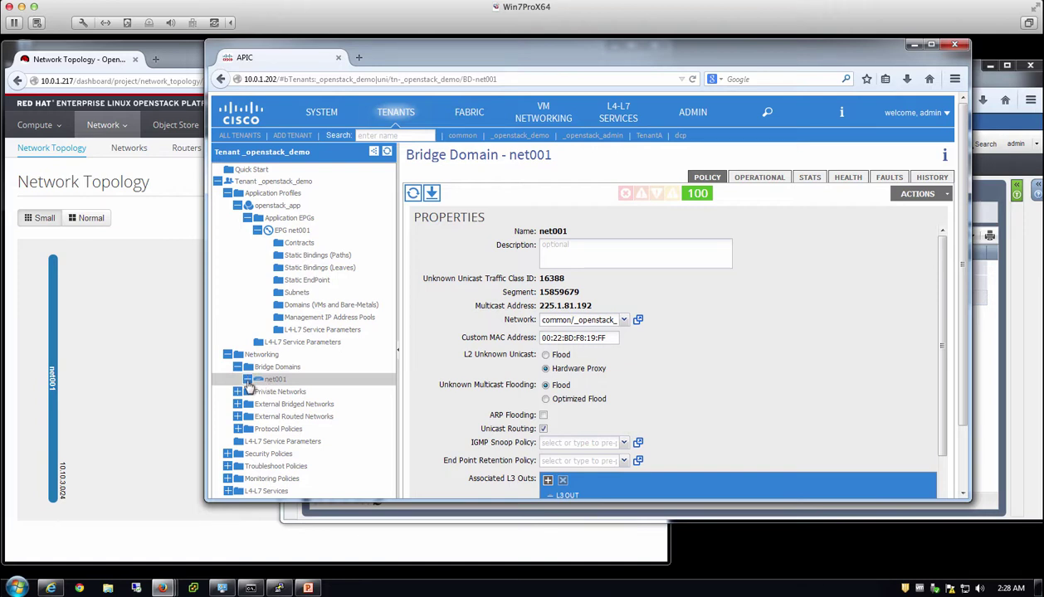
left_click(247, 379)
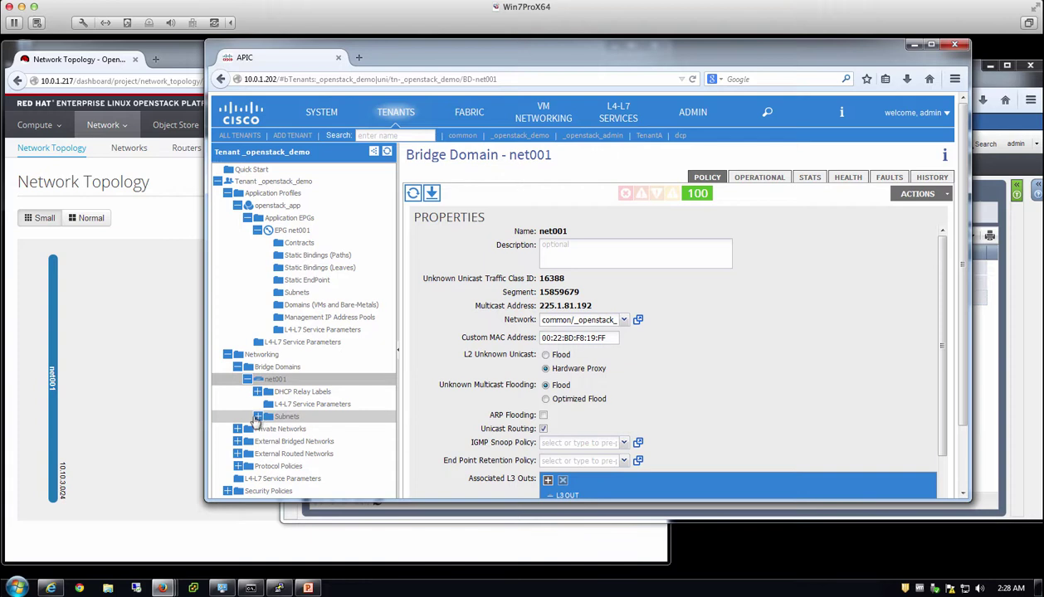
left_click(256, 417)
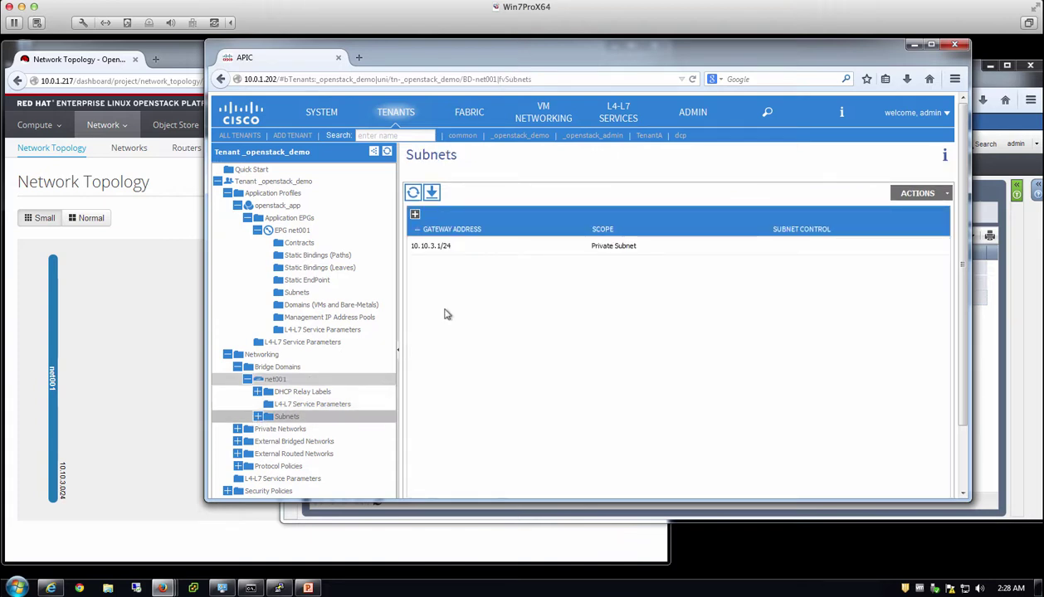
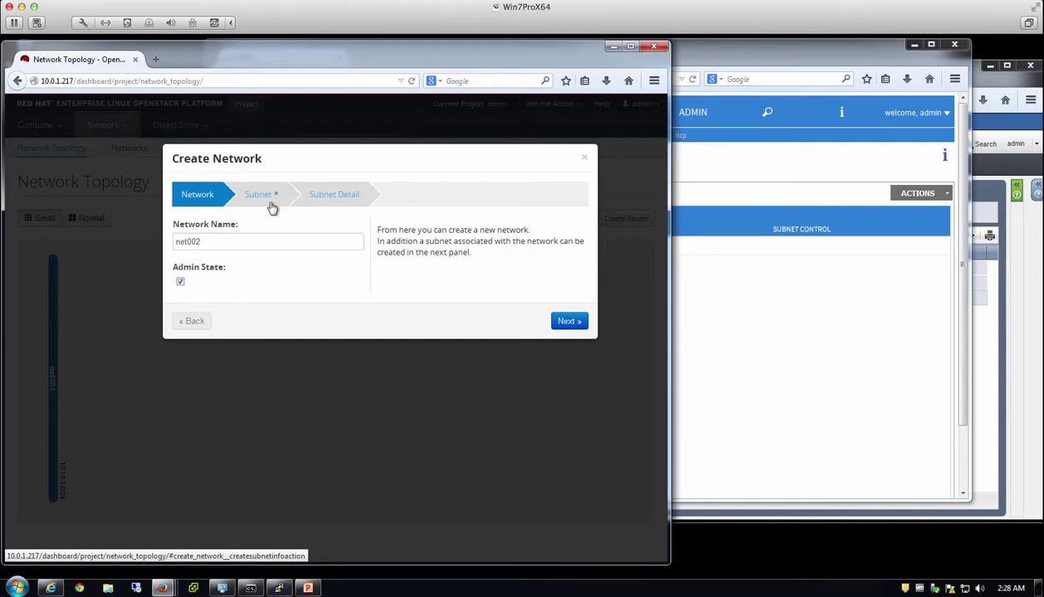
Step: Give net002 a subnet named subnet002 with address 10.10.4.0/24 and create the network
left_click(259, 199)
left_click(204, 273)
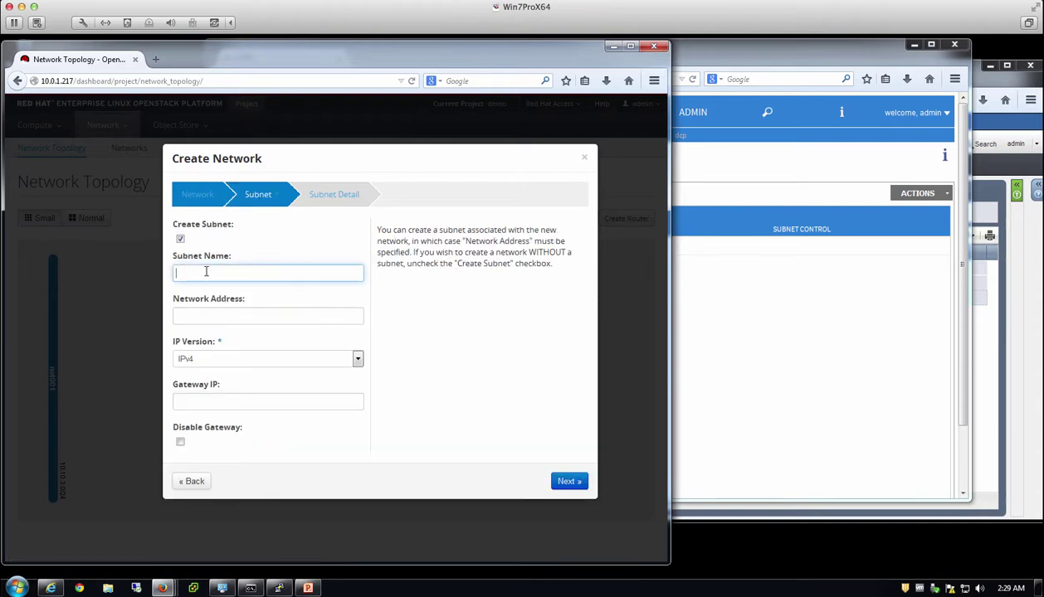
type("subn35")
key("BackSpace")
type("et002")
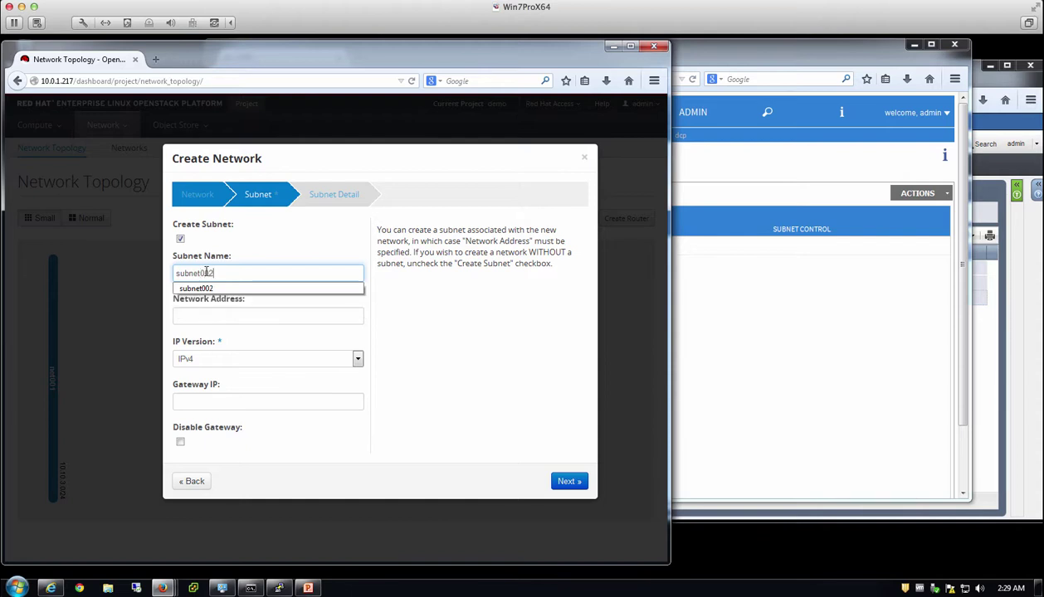
key("Down")
left_click(203, 316)
type("10")
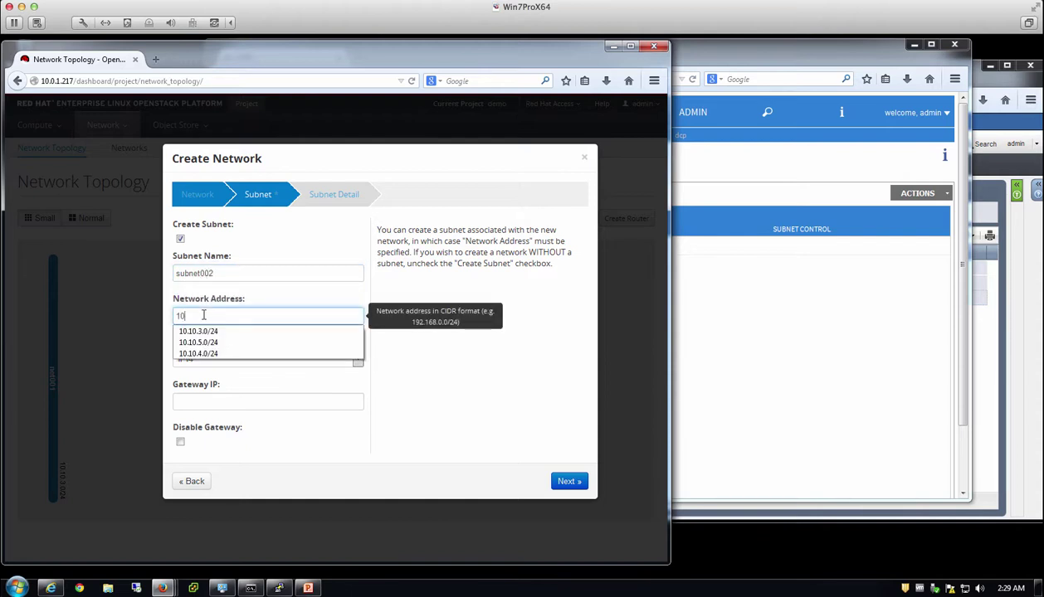
left_click(199, 354)
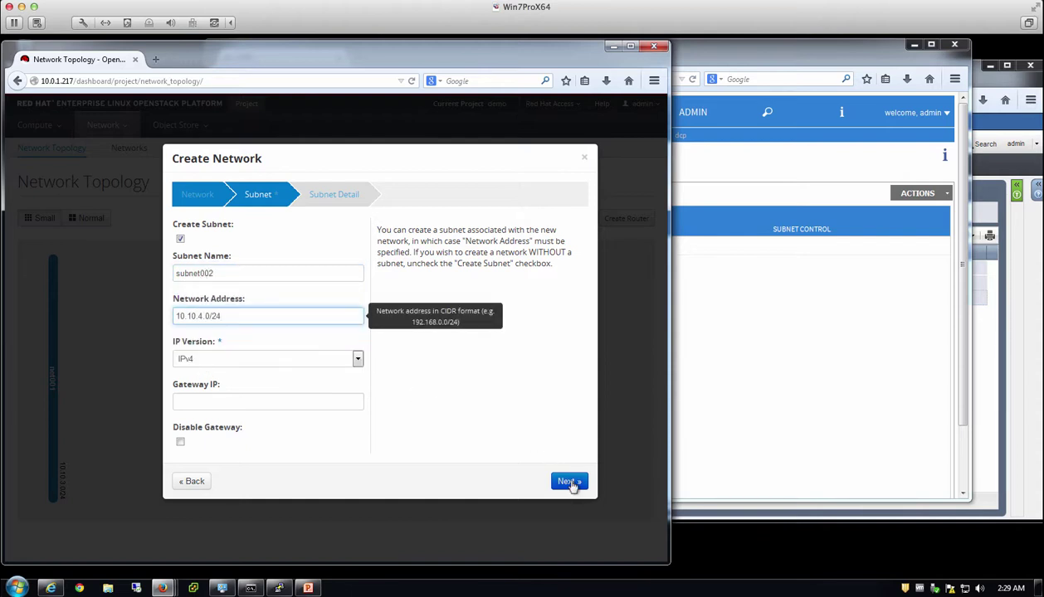
left_click(568, 482)
left_click(569, 439)
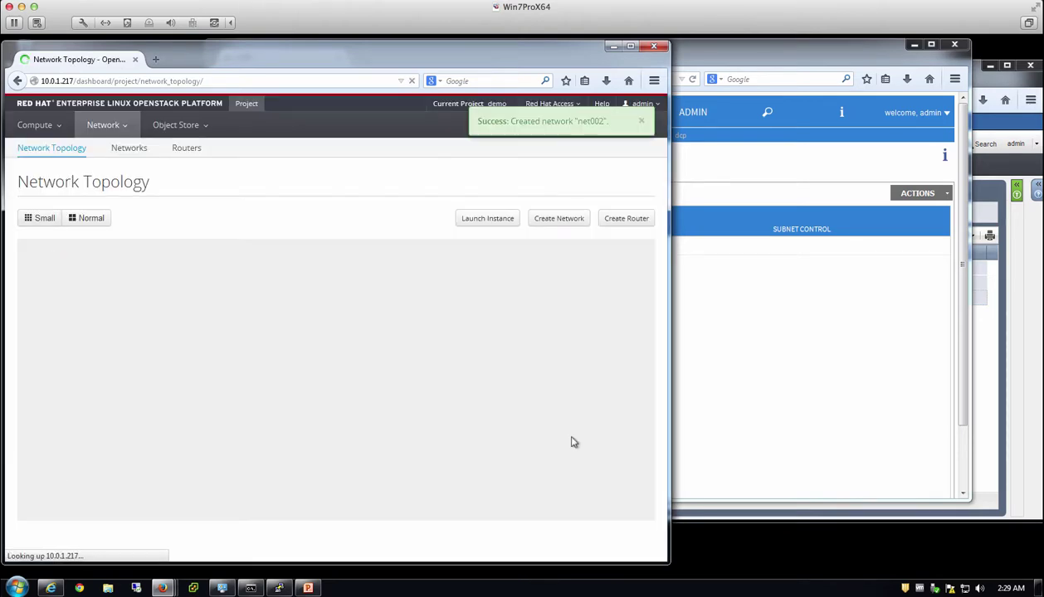
left_click(721, 170)
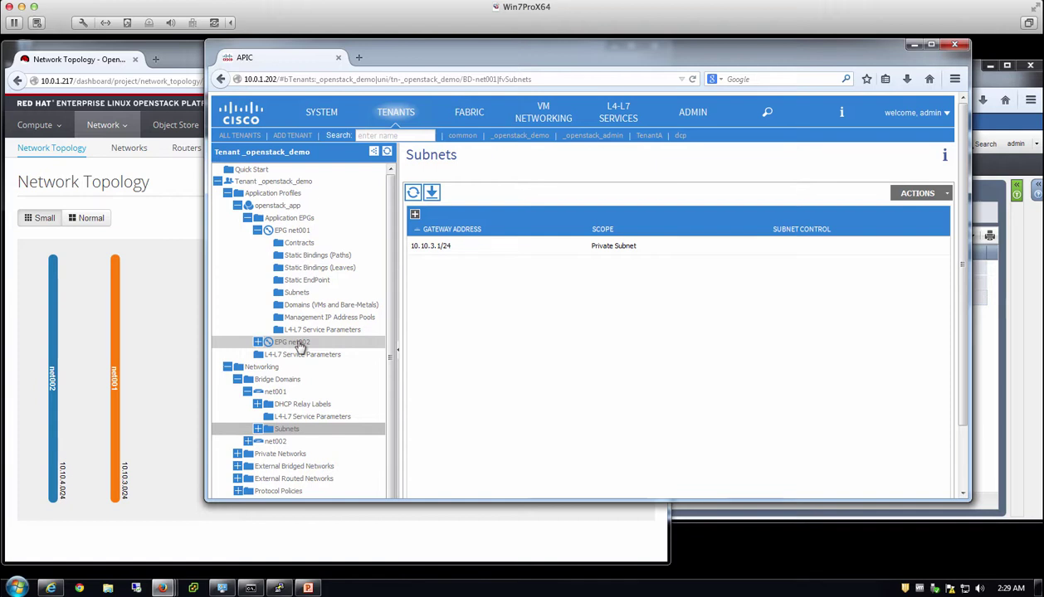
Step: Expand EPG net002 and the net002 bridge domain in the APIC tenant tree
left_click(257, 343)
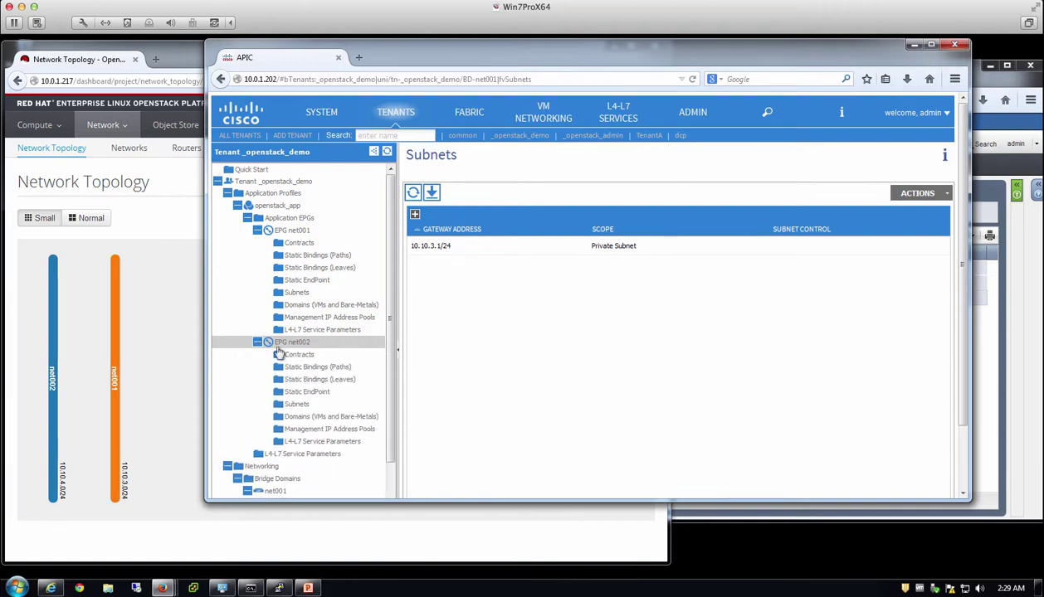
scroll(393, 477, "down", 3)
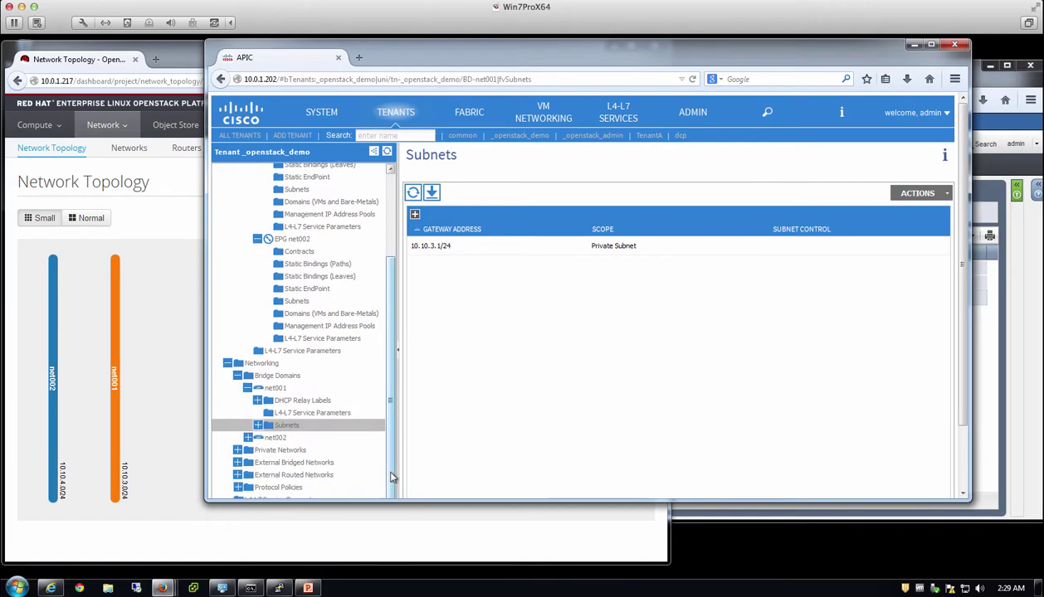
left_click(247, 438)
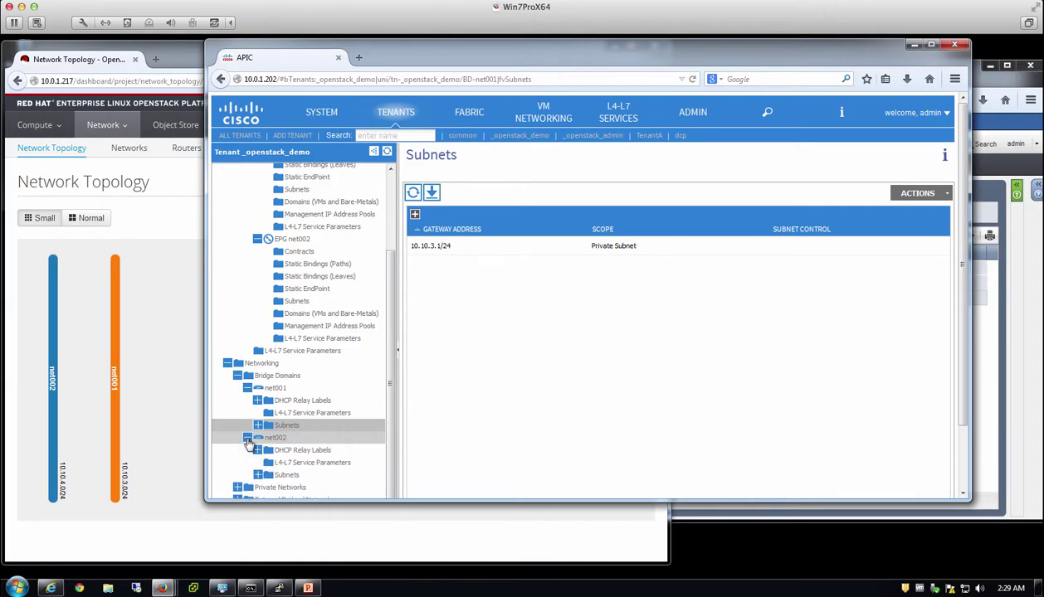
left_click(980, 83)
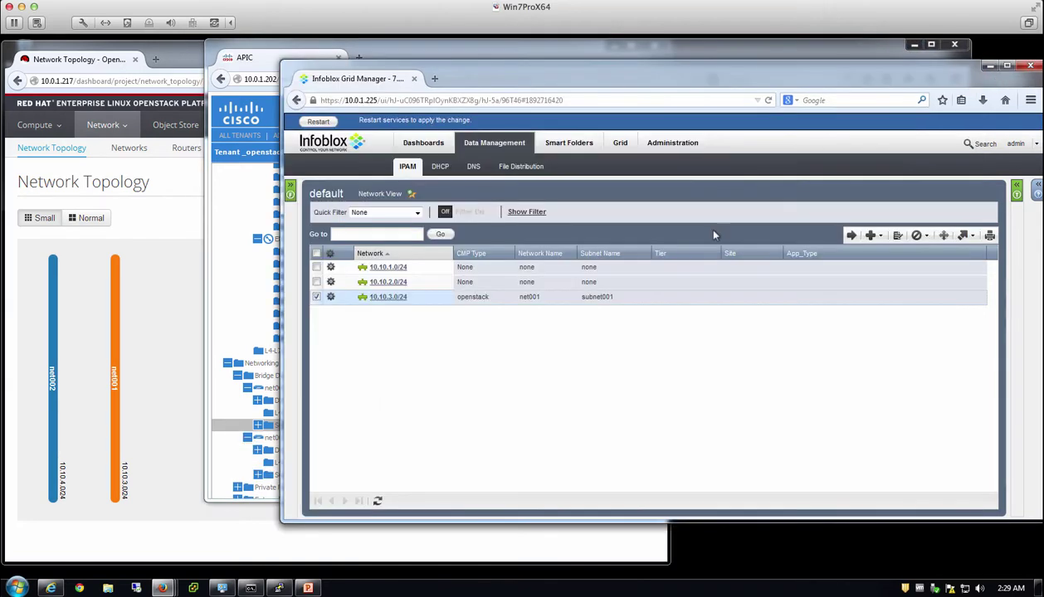
Step: Refresh the Infoblox IPAM network list so 10.10.4.0/24 for net002 appears
left_click(377, 502)
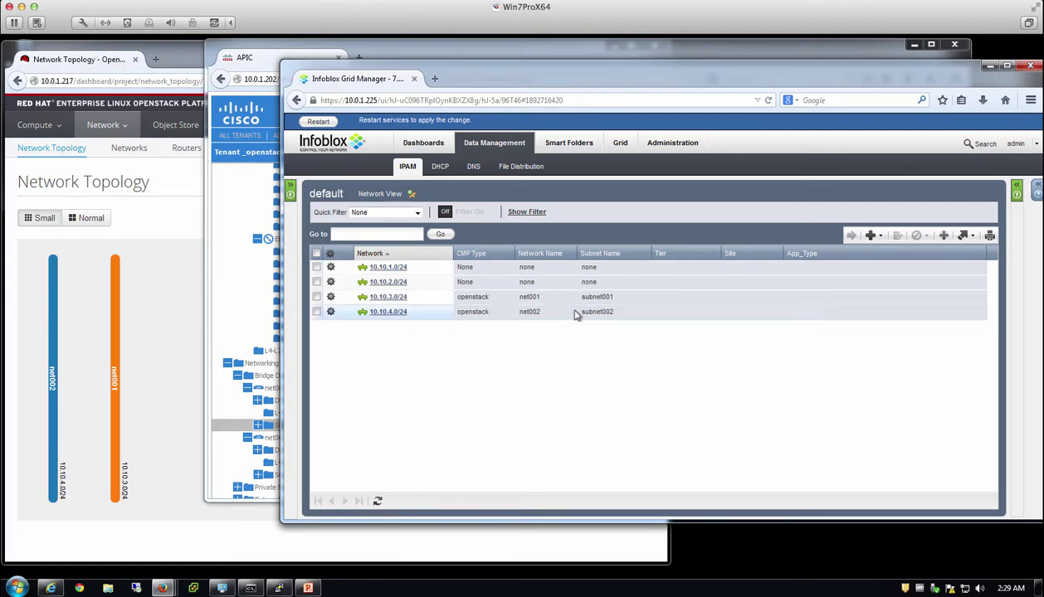
left_click(180, 222)
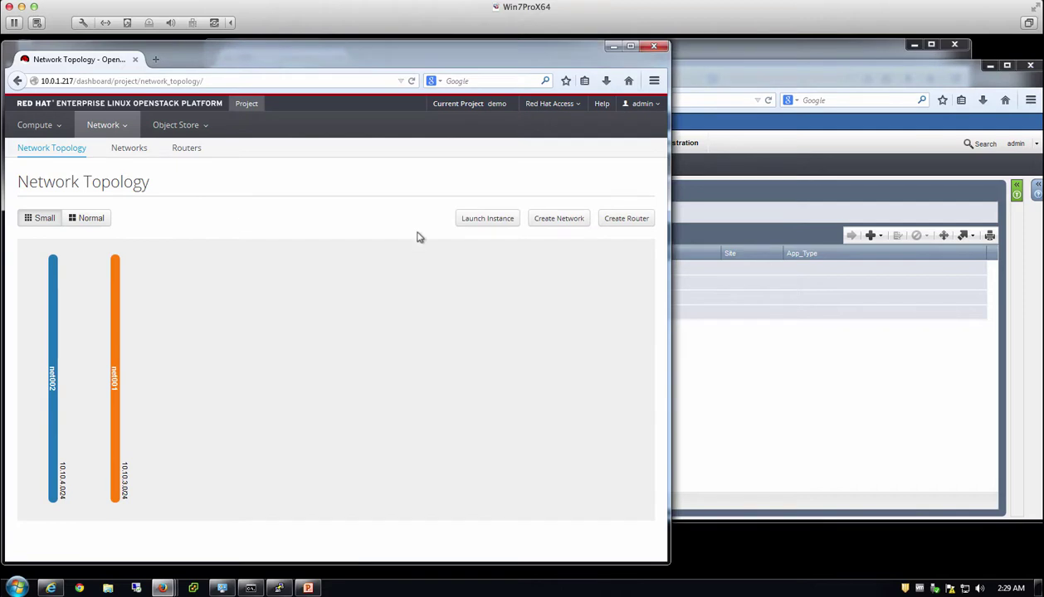
Step: Create a router named router001
left_click(627, 218)
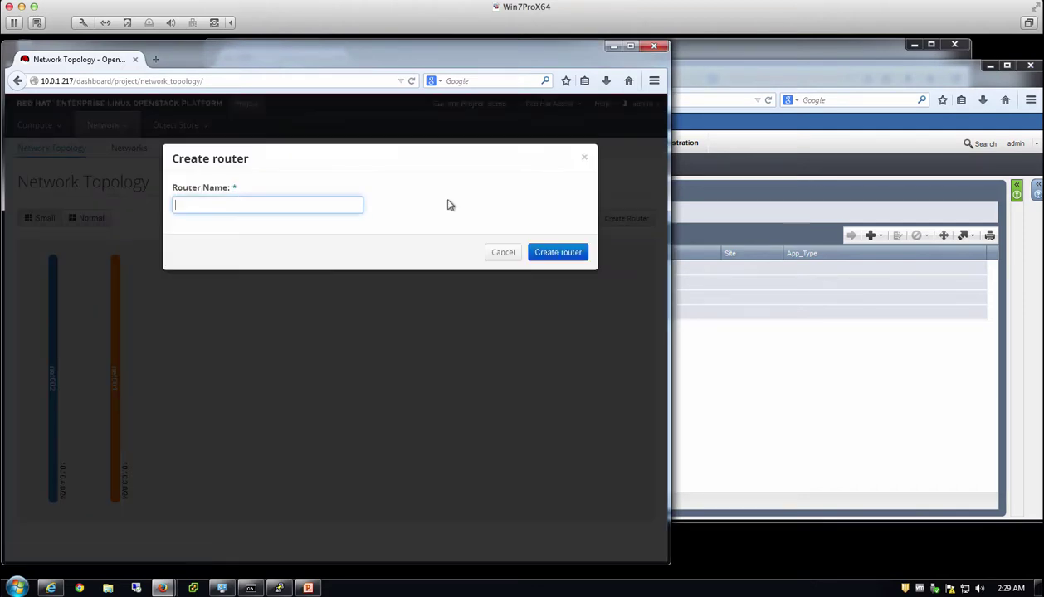
type("router001")
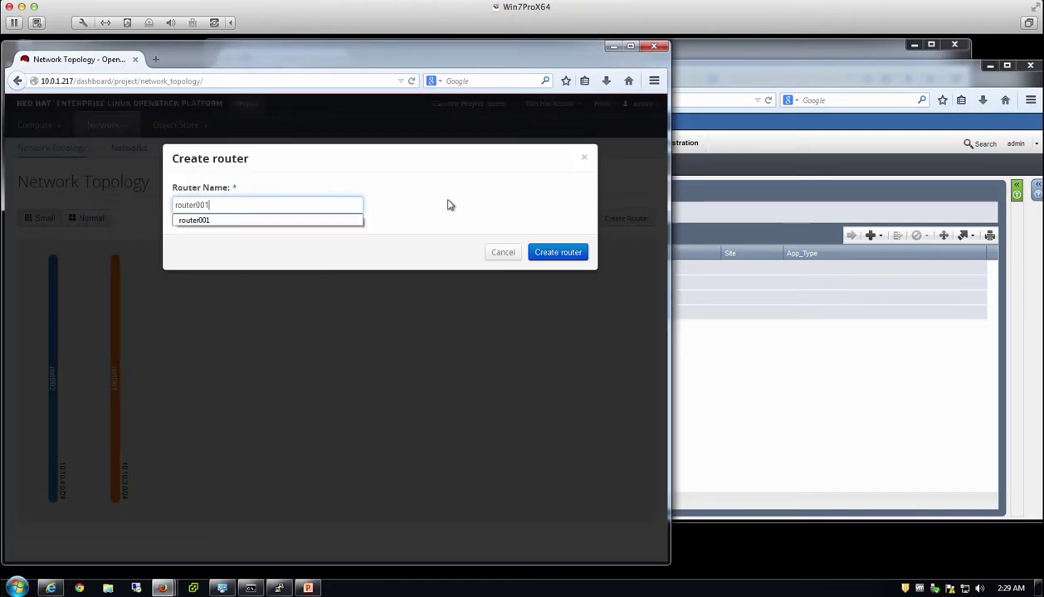
left_click(566, 252)
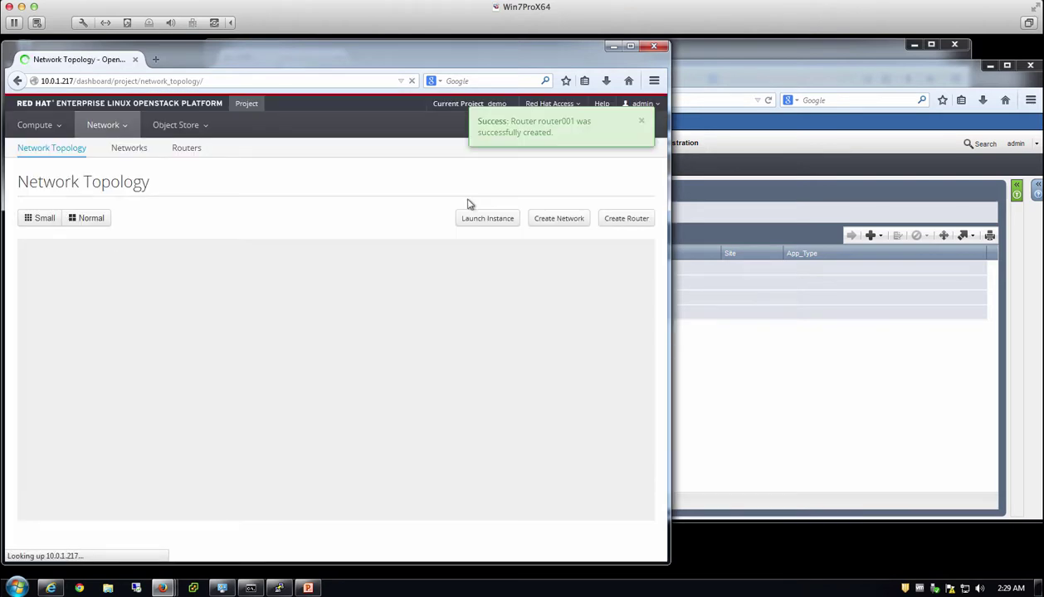
Step: Attach net001's subnet001 to router001 as an internal interface
left_click(188, 148)
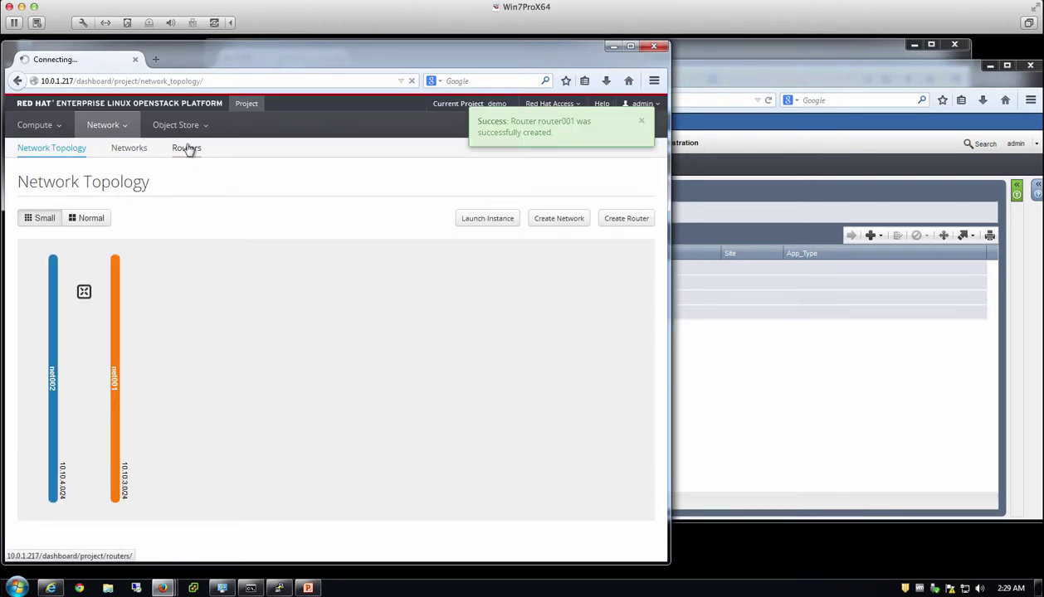
left_click(67, 279)
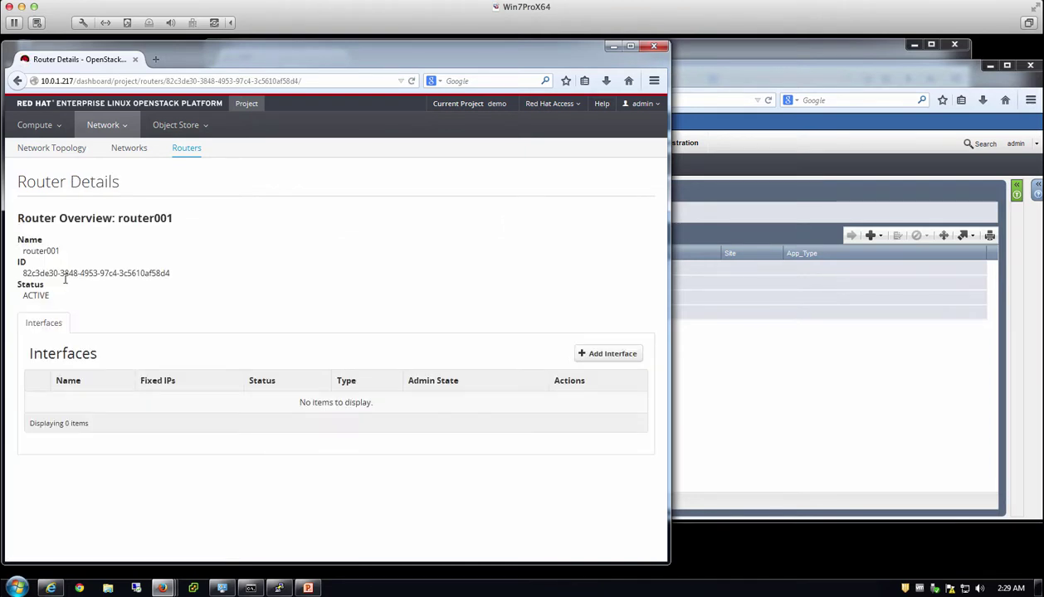
left_click(583, 355)
left_click(302, 204)
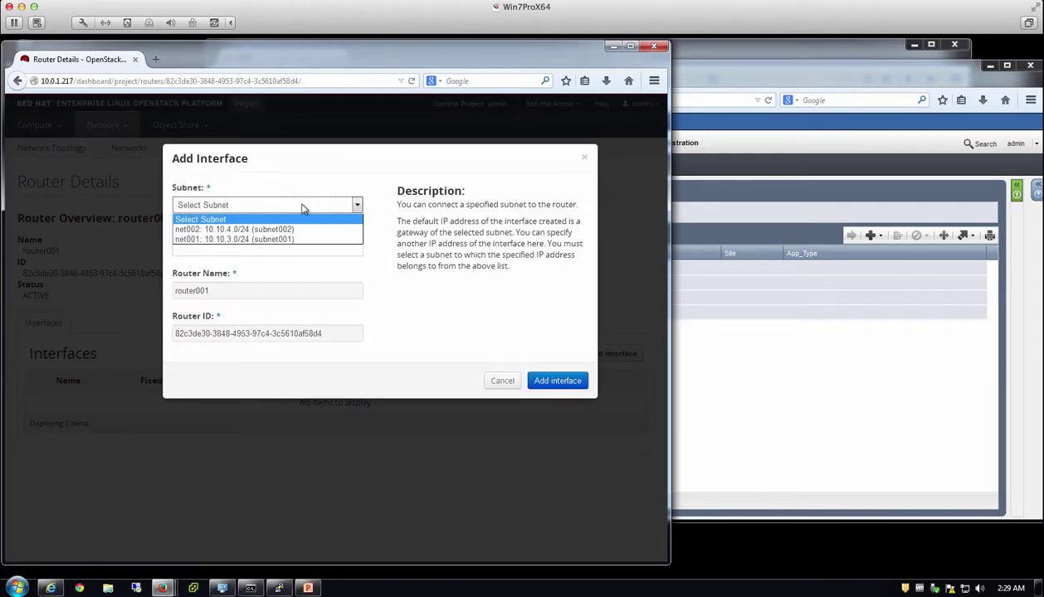
left_click(261, 239)
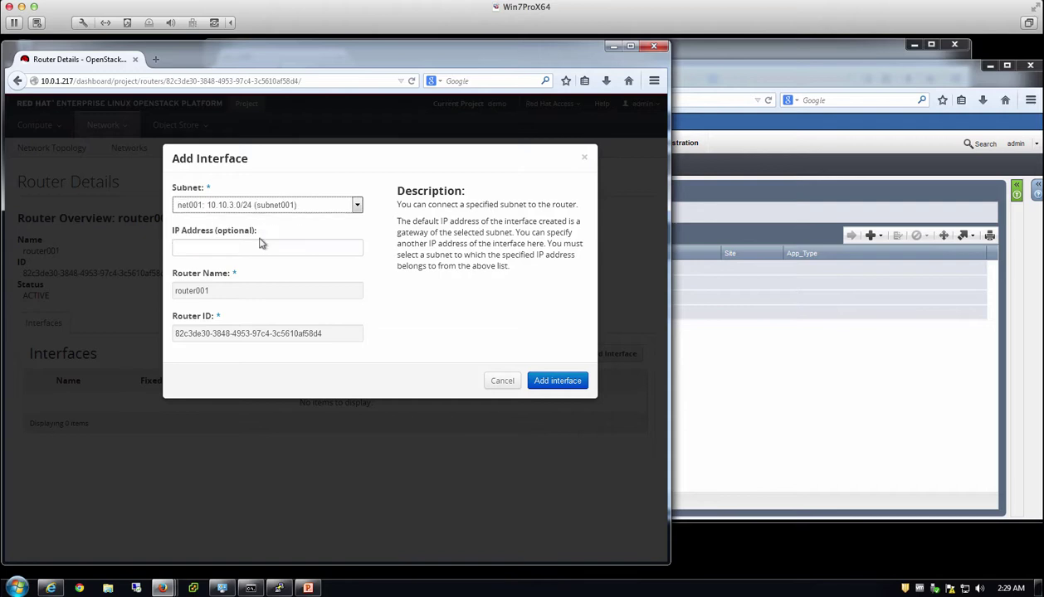
left_click(539, 383)
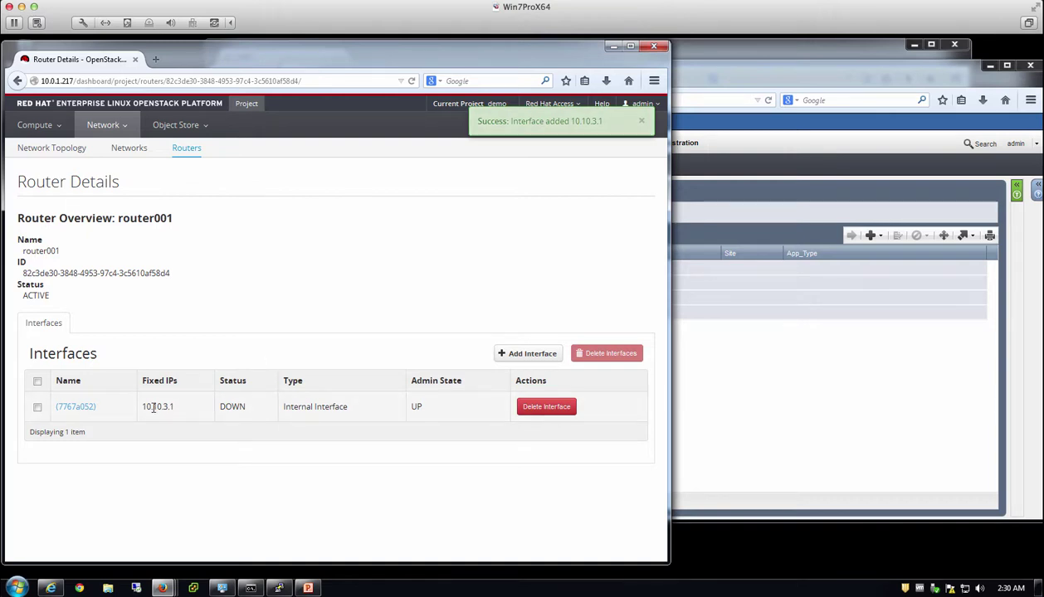
left_click(760, 195)
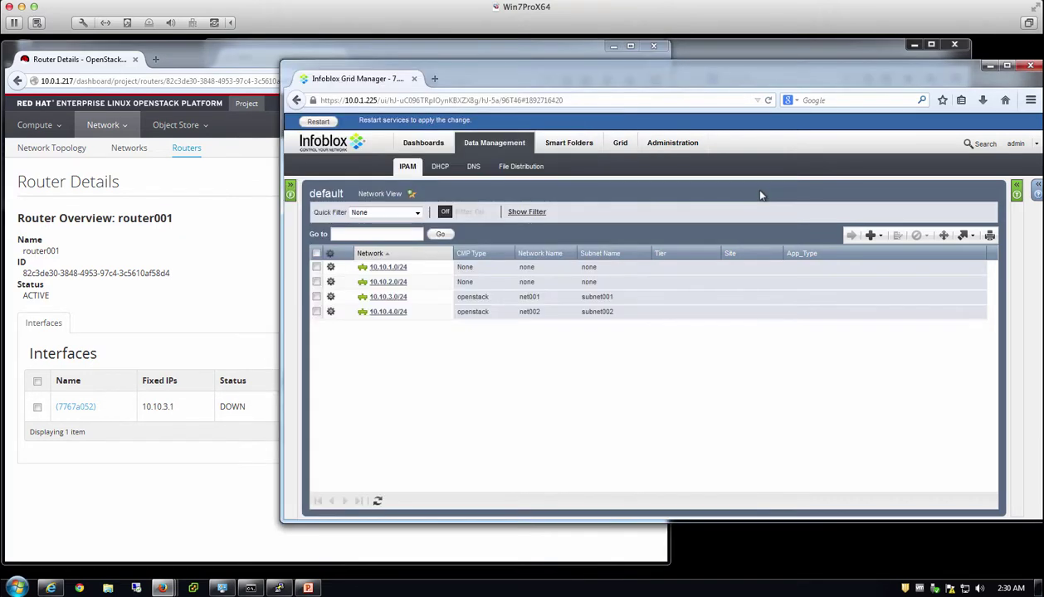
Step: Inspect the 10.10.3.1 host record and its extensible attributes in the 10.10.3.0/24 list
left_click(390, 297)
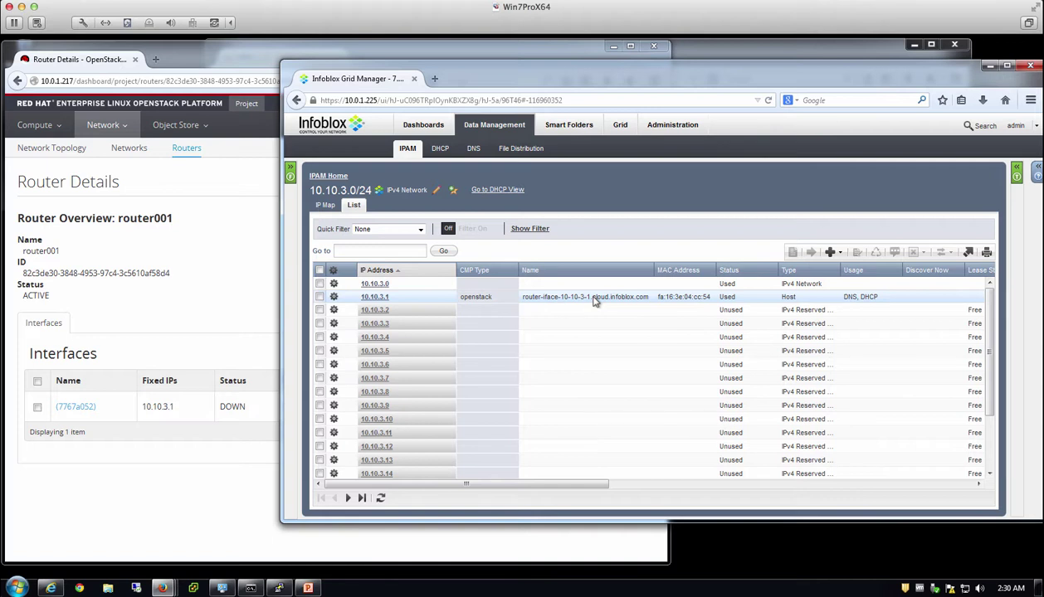
left_click(334, 297)
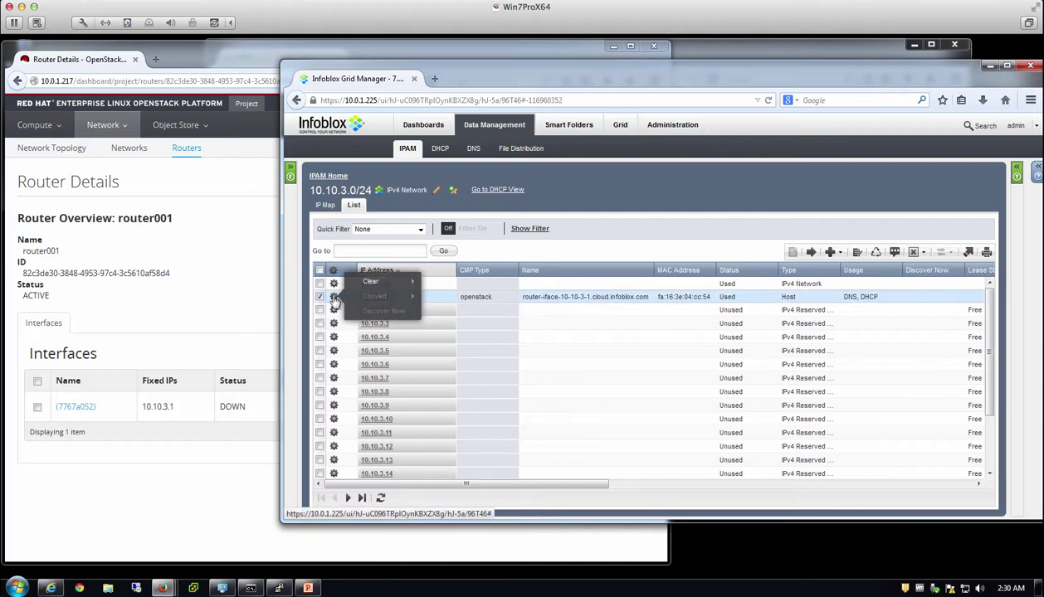
left_click(857, 251)
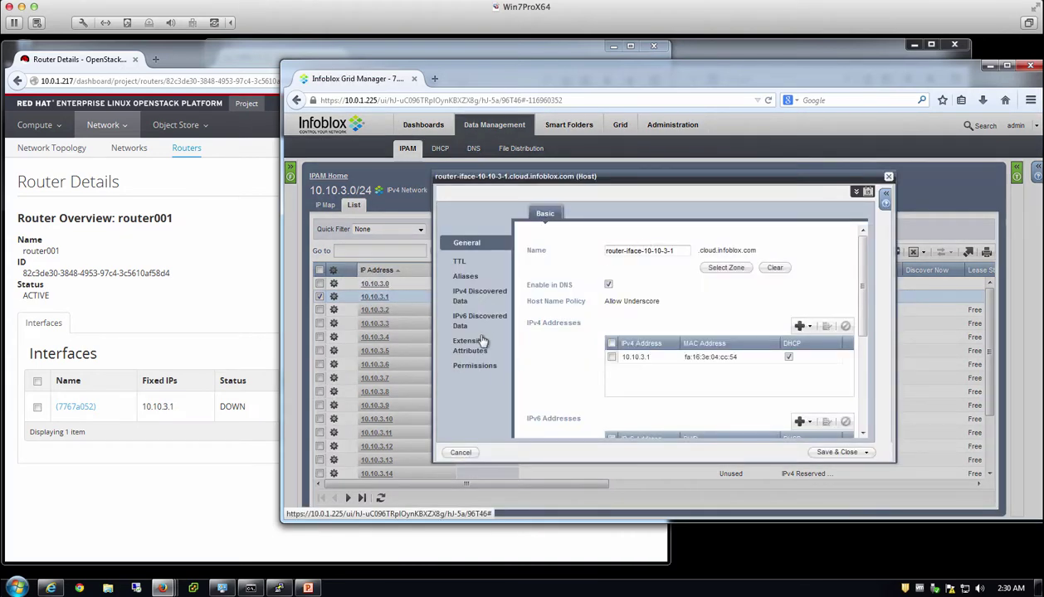
left_click(477, 346)
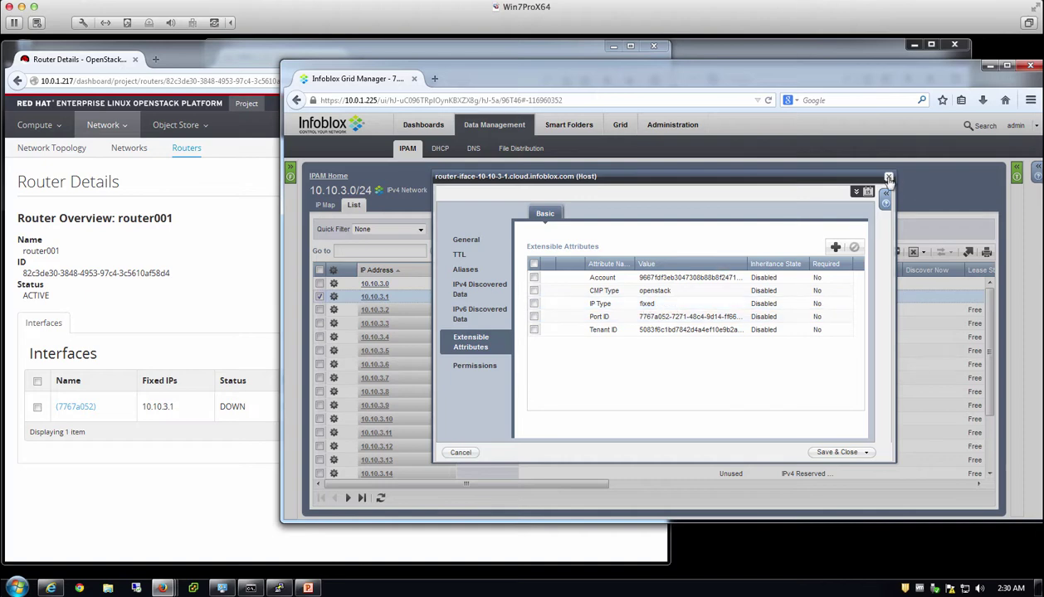
key("Escape")
left_click(199, 254)
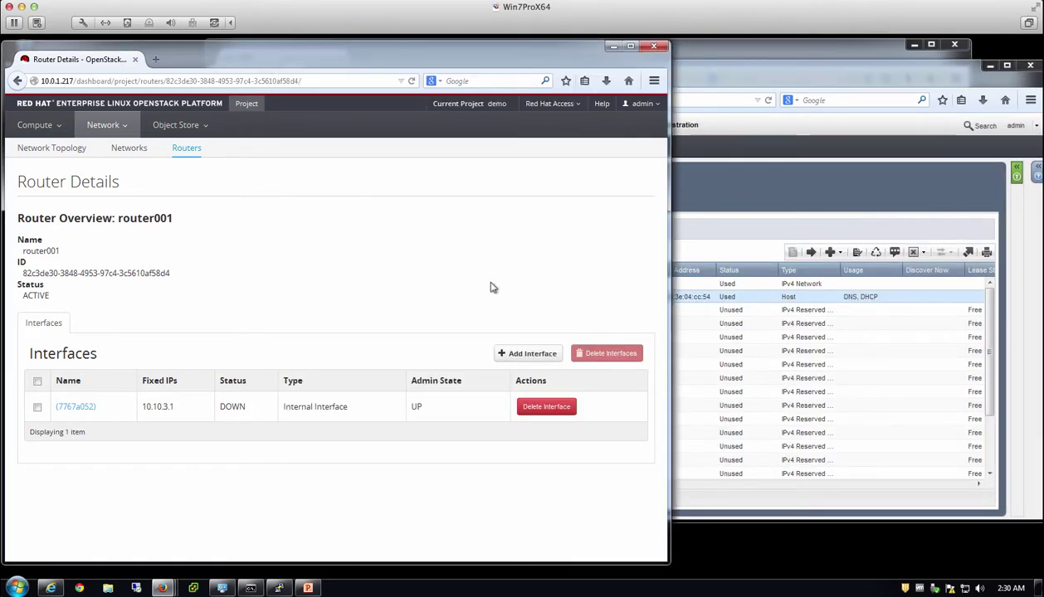
Step: Add a router001 interface on net002's subnet002 (10.10.4.0/24)
left_click(518, 360)
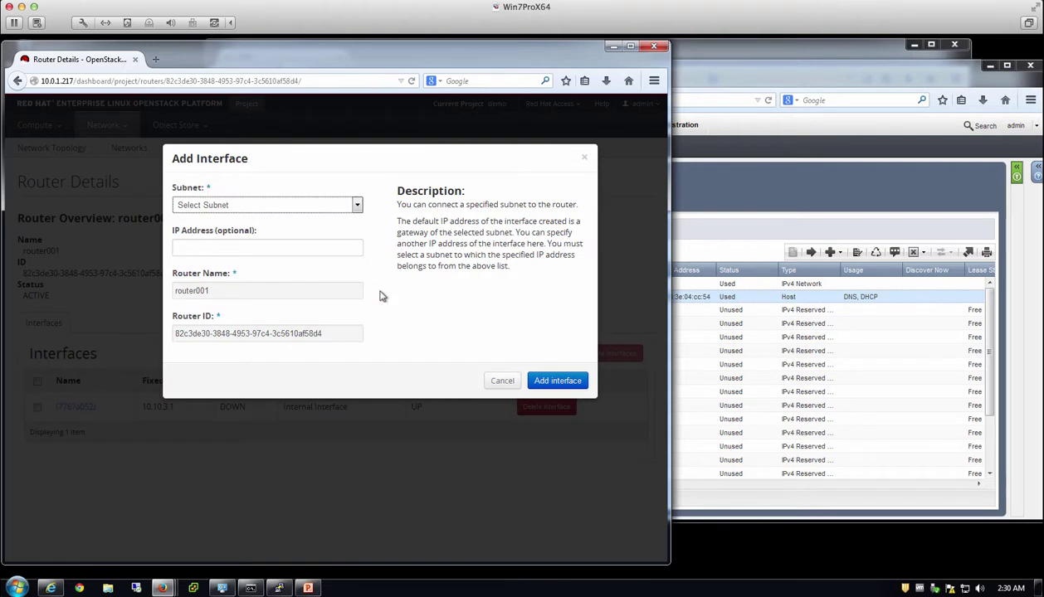
left_click(322, 213)
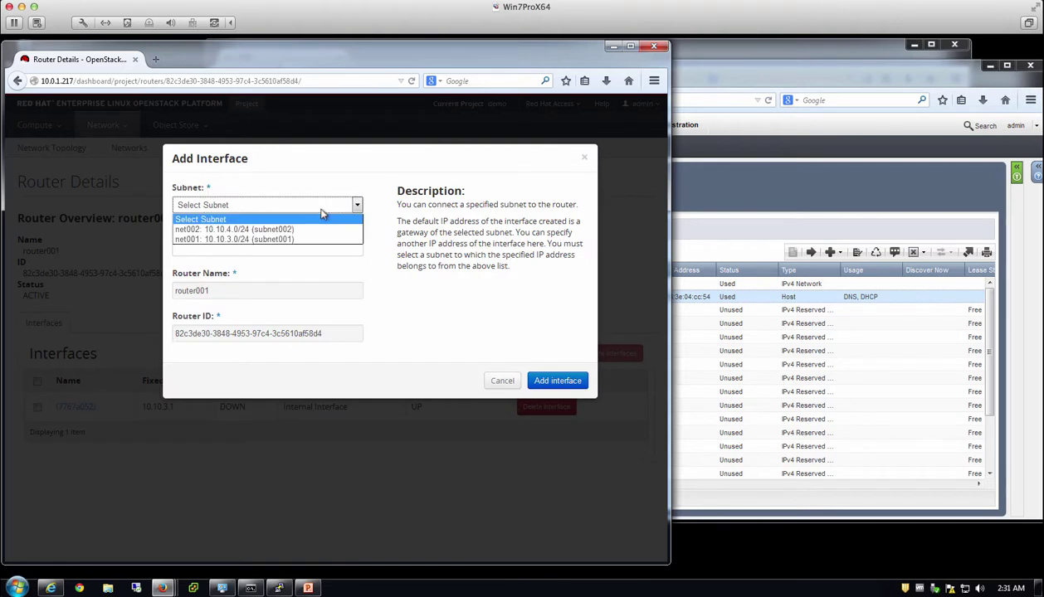
left_click(278, 229)
left_click(561, 381)
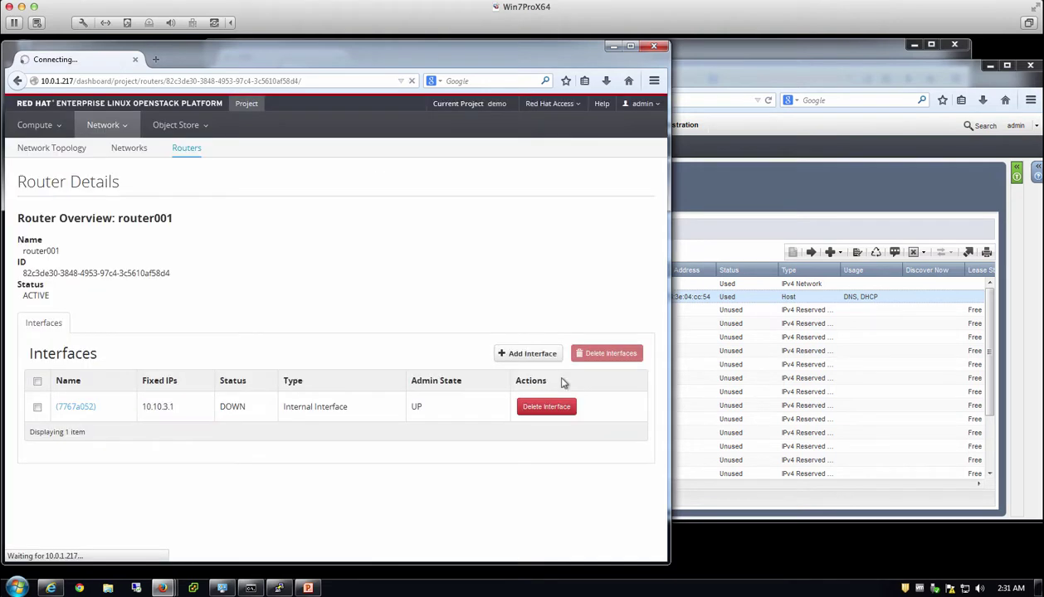
left_click(743, 197)
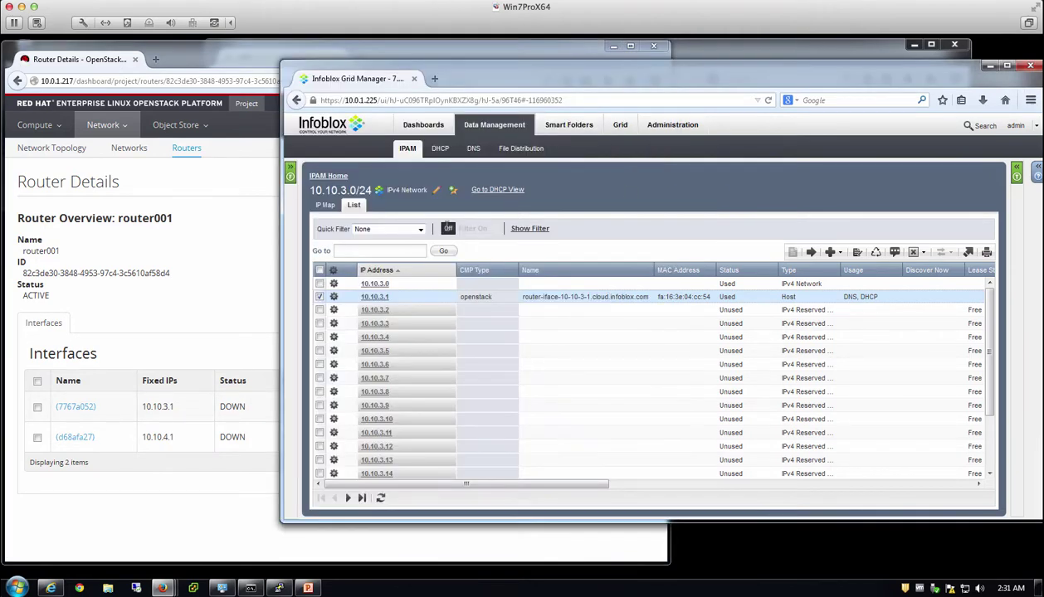
Step: Check the 10.10.4.0/24 address list for the router interface at 10.10.4.1
left_click(331, 175)
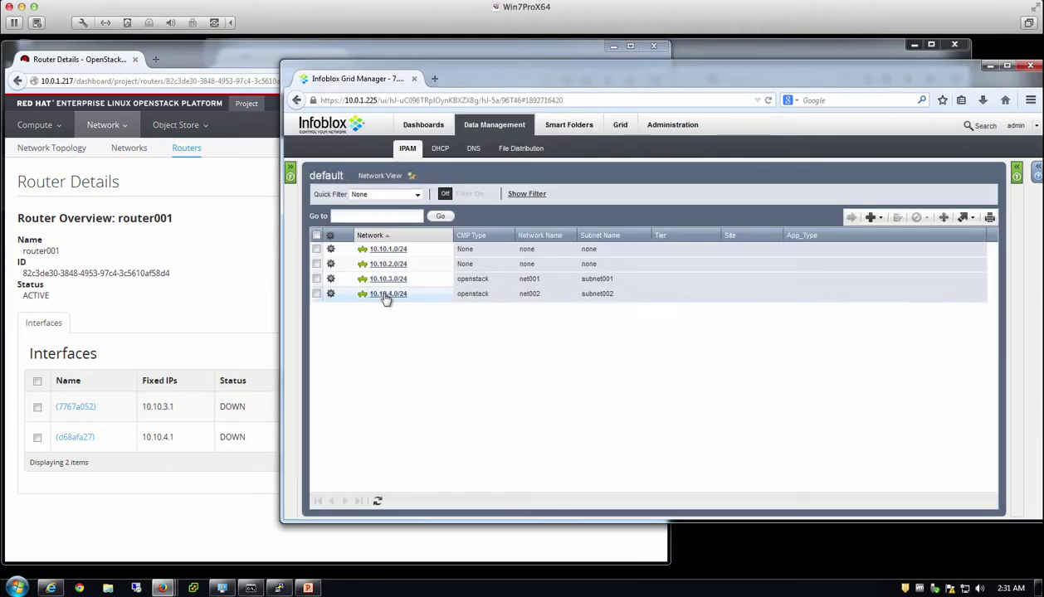
left_click(385, 294)
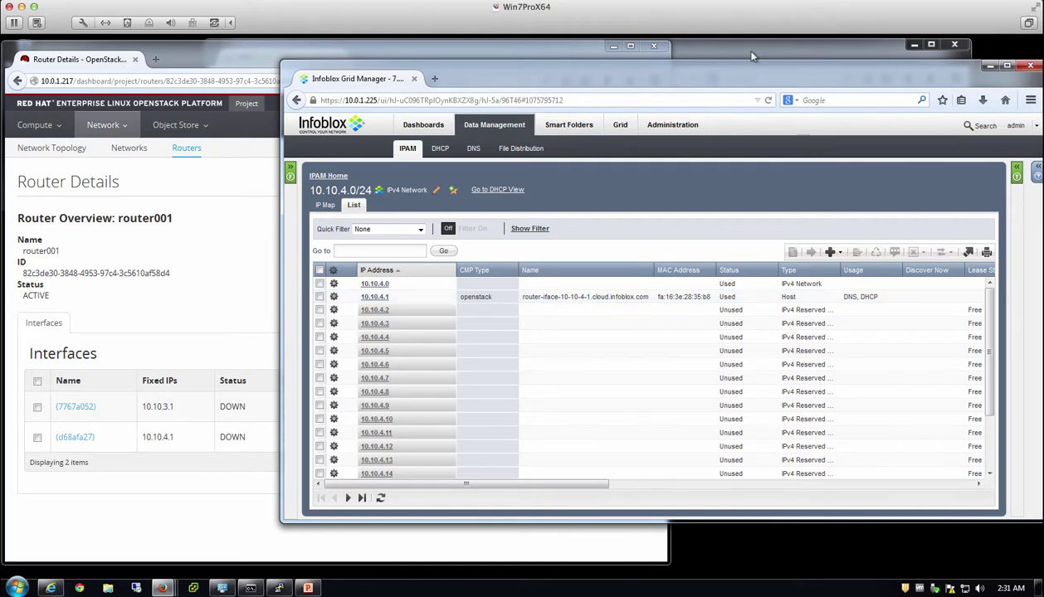
left_click(727, 44)
left_click(389, 209)
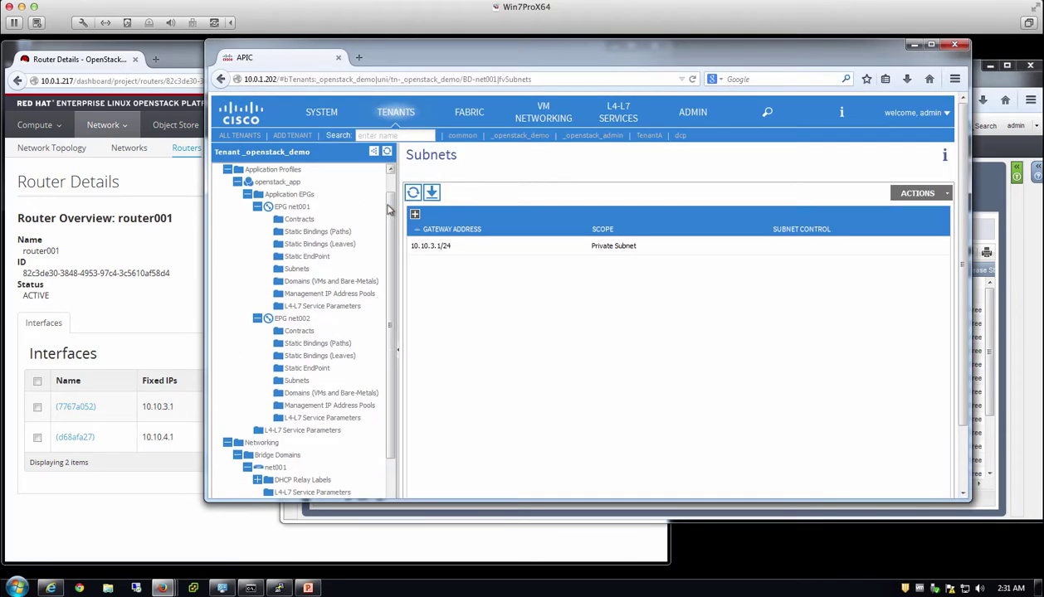
Step: Lay out APIC's EPG diagram with the contract below net001 and net002, then view OpenStack's topology
scroll(388, 209, "up", 1)
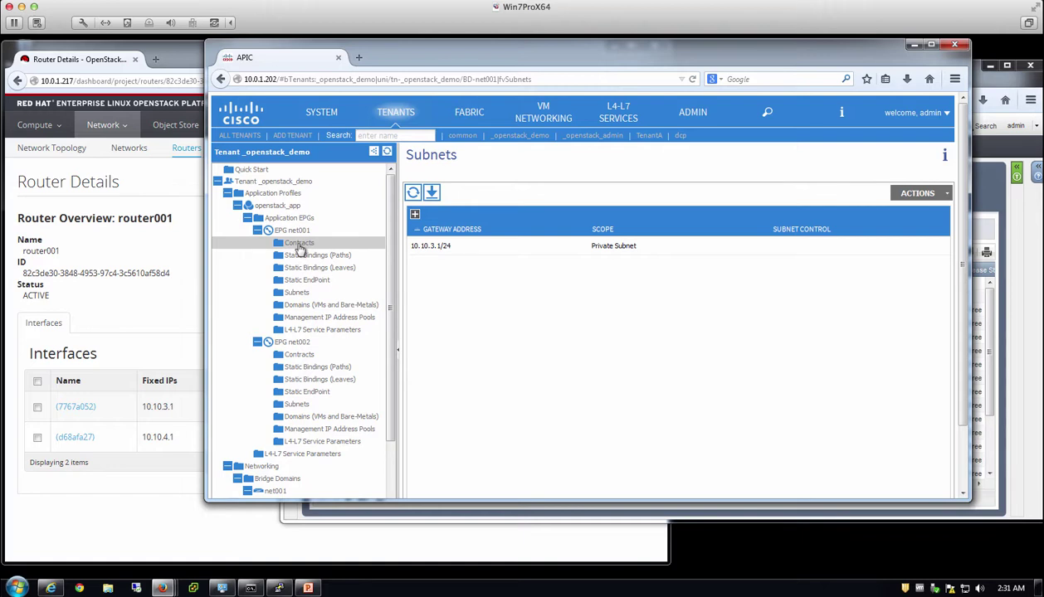
left_click(299, 244)
left_click(291, 218)
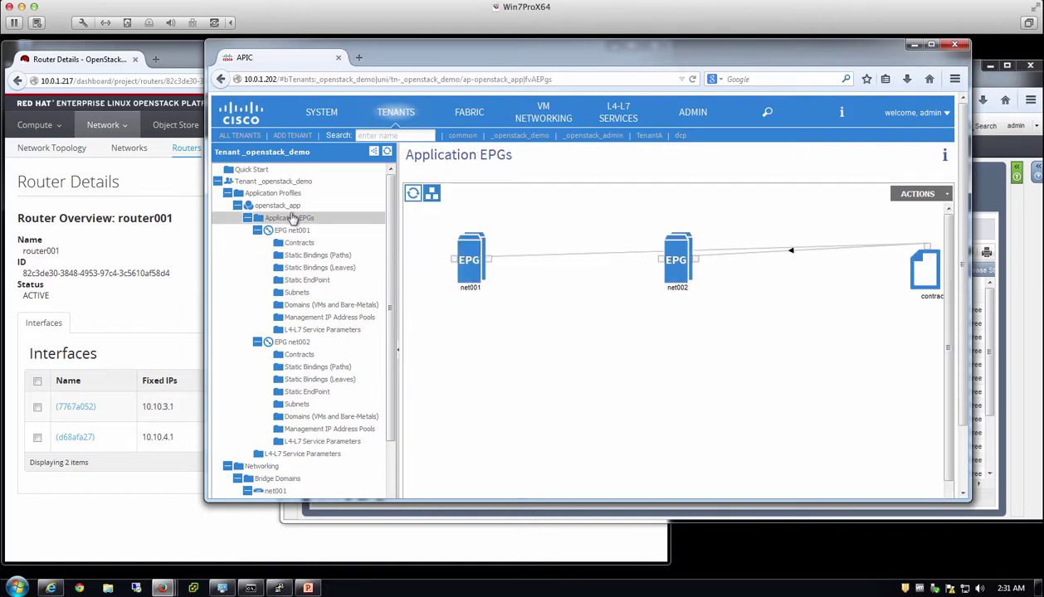
left_click_drag(925, 274, 792, 322)
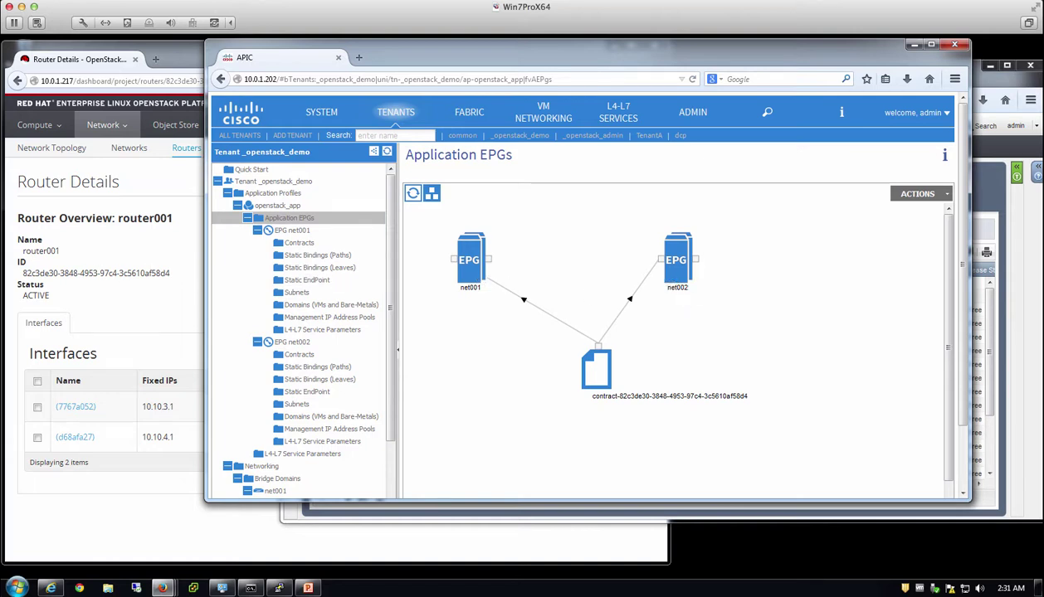
left_click(135, 259)
left_click(73, 147)
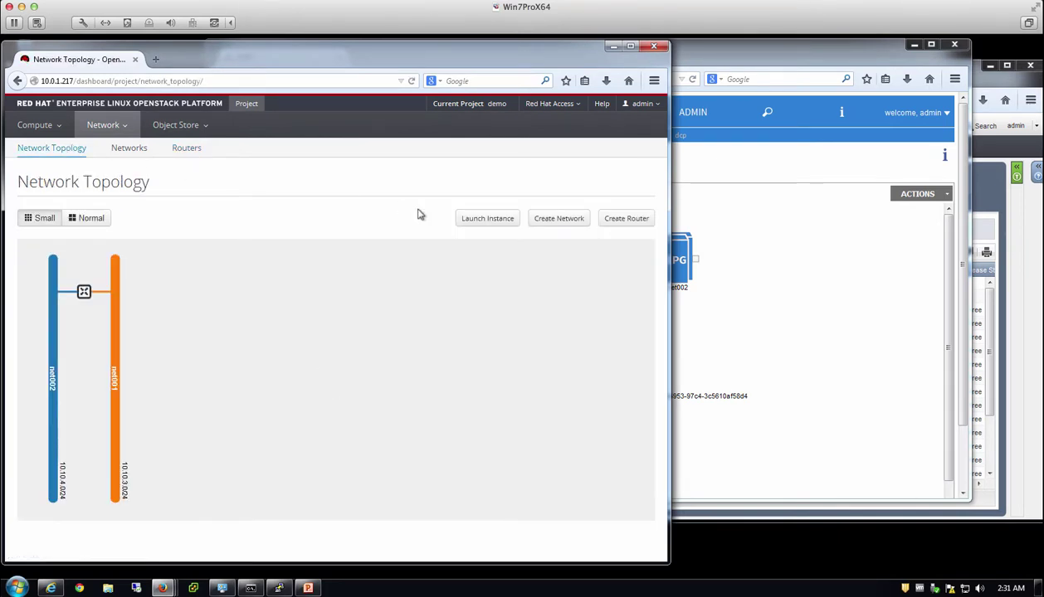
Step: Launch instance vm1 booted from the cirros image on net001
left_click(487, 222)
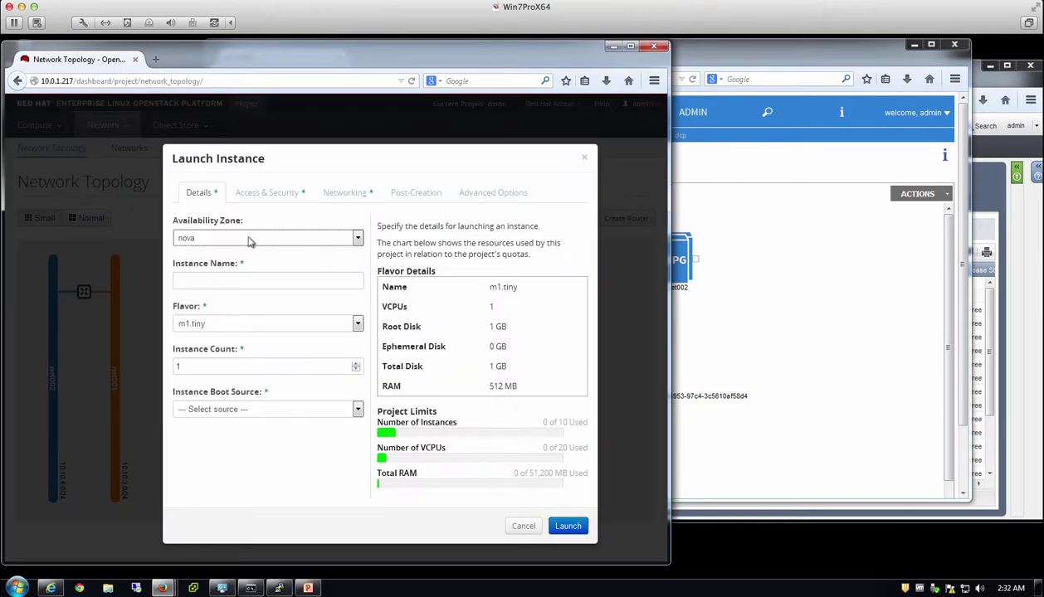
left_click(185, 278)
type("vm1")
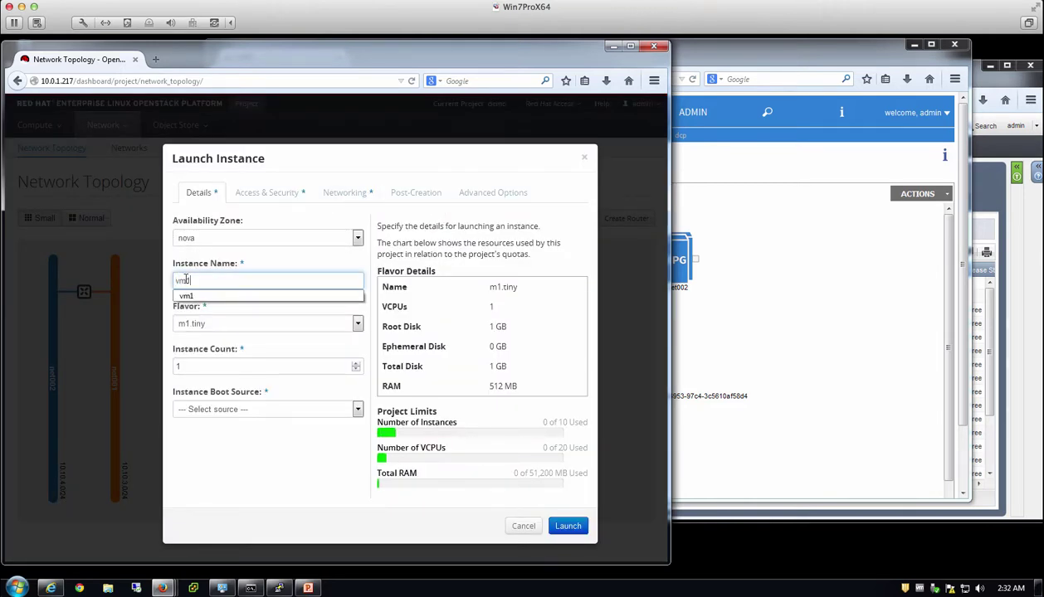
key("Down")
left_click(200, 409)
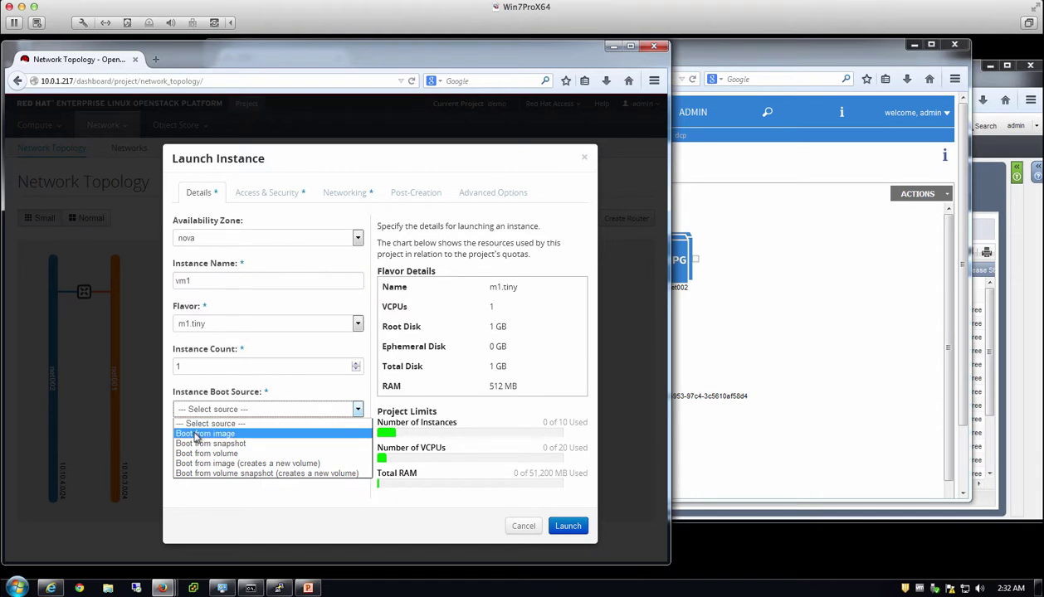
left_click(199, 431)
left_click(191, 449)
left_click(192, 473)
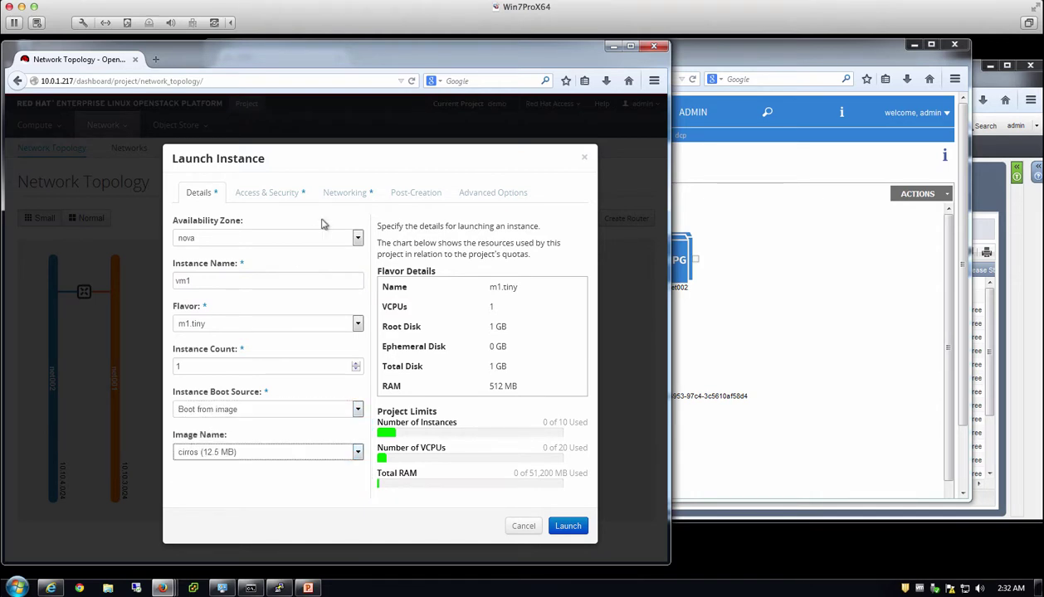
left_click(354, 203)
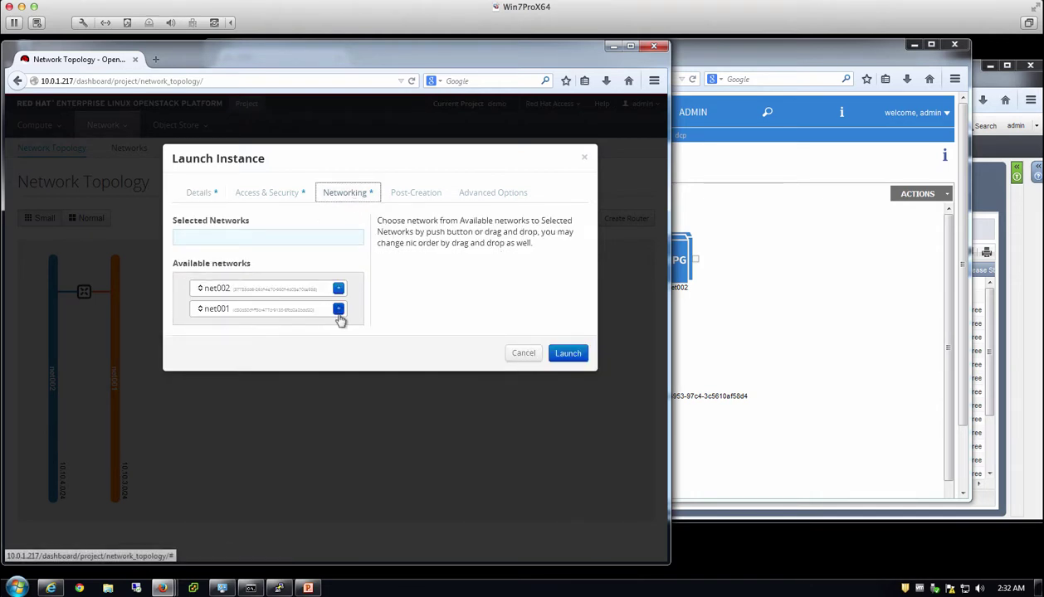
left_click(339, 312)
left_click(571, 354)
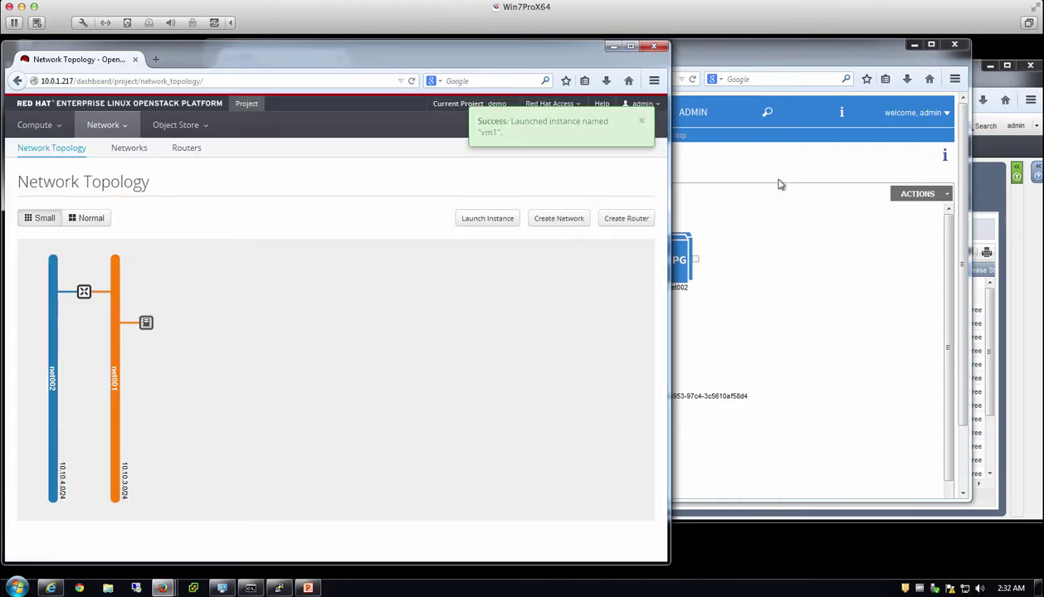
left_click(974, 200)
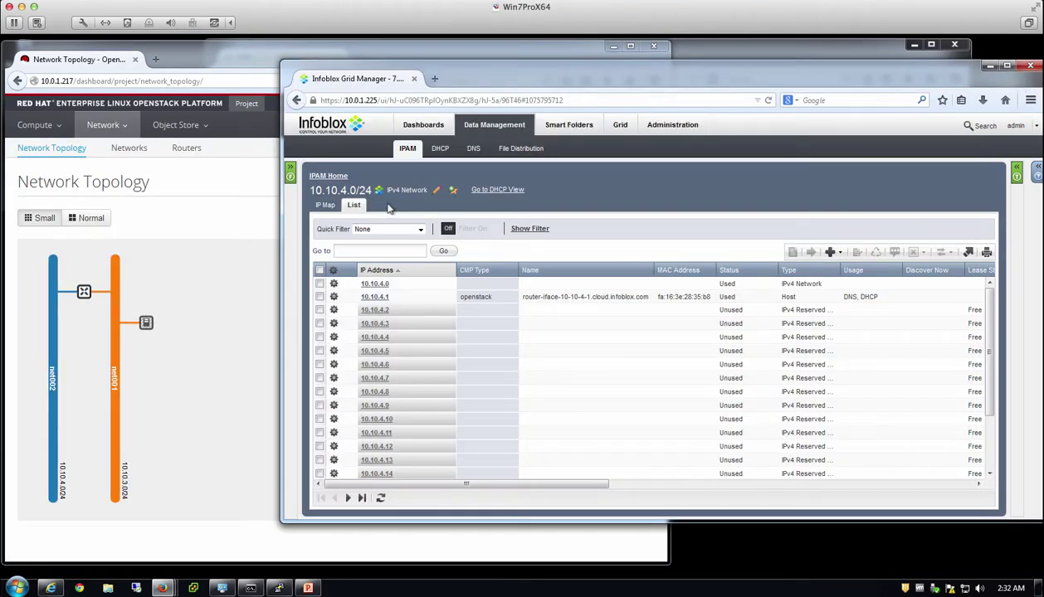
Step: Check 10.10.3.0/24 in Infoblox for the new openstack hosts 10.10.3.2 and 10.10.3.3
left_click(329, 176)
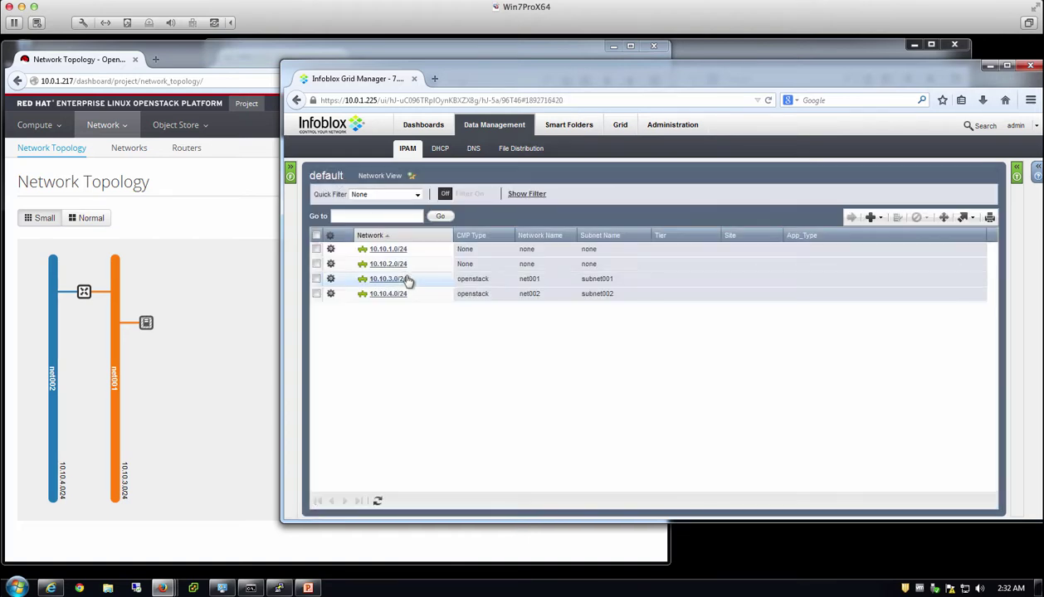
left_click(399, 279)
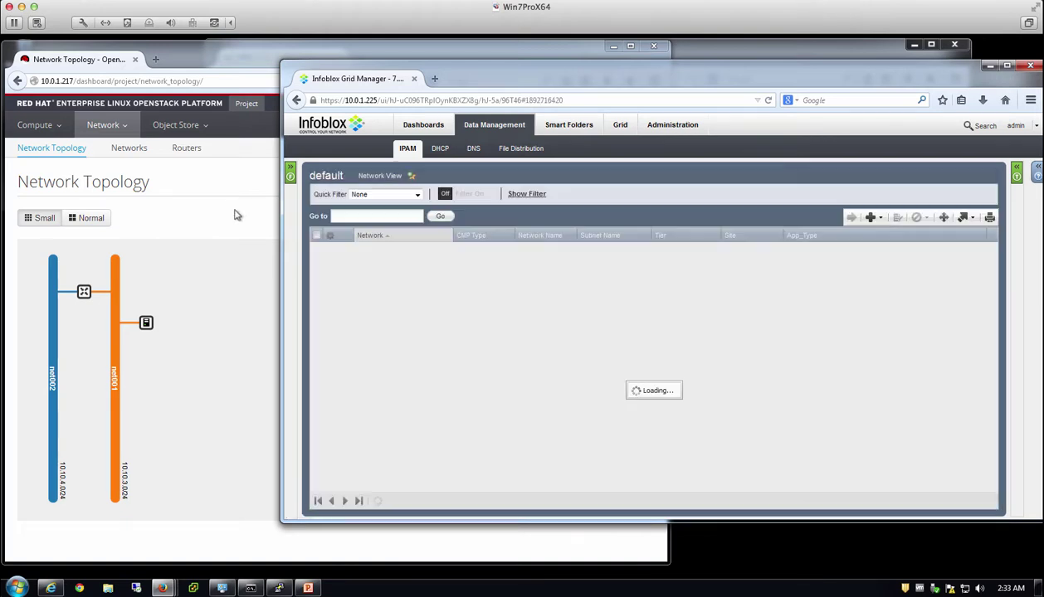
left_click(234, 211)
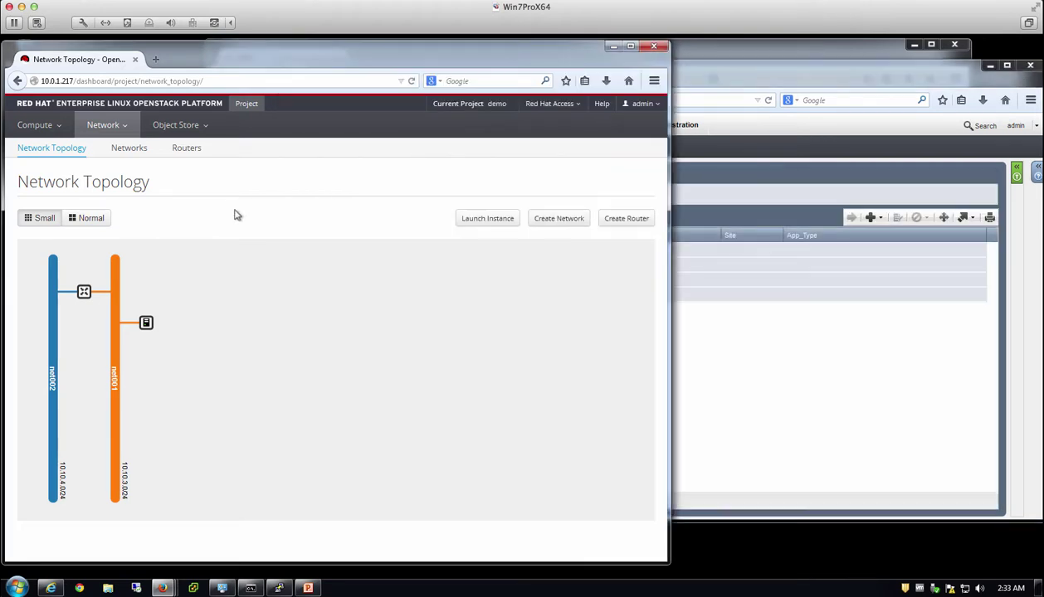
Step: Launch instance vm2, booted from an image, on network net002 and check its building status
left_click(506, 219)
left_click(249, 287)
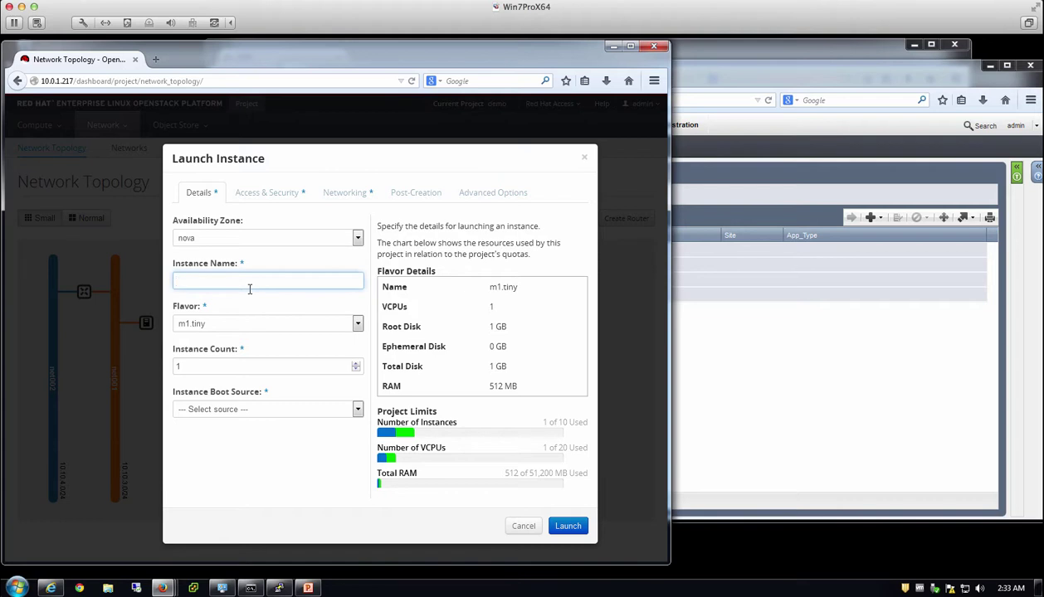
type("vm2")
left_click(230, 411)
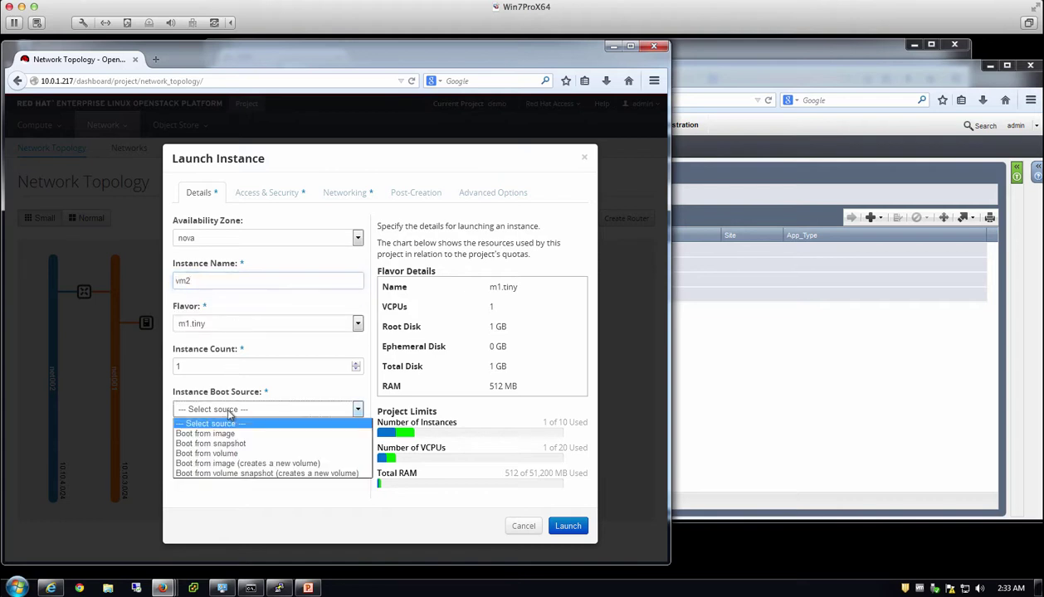
left_click(207, 434)
left_click(360, 192)
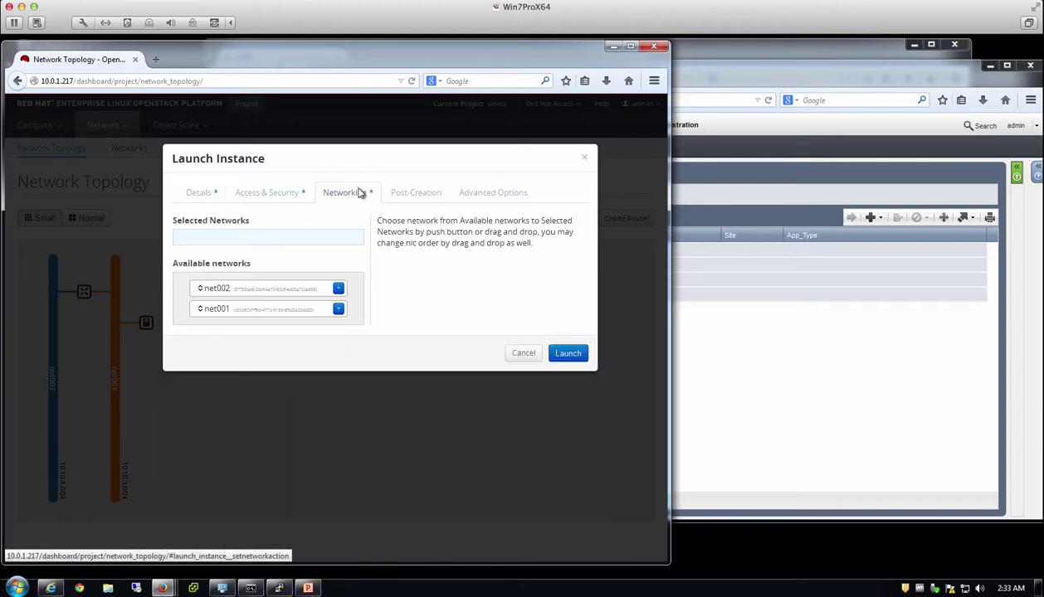
left_click(338, 289)
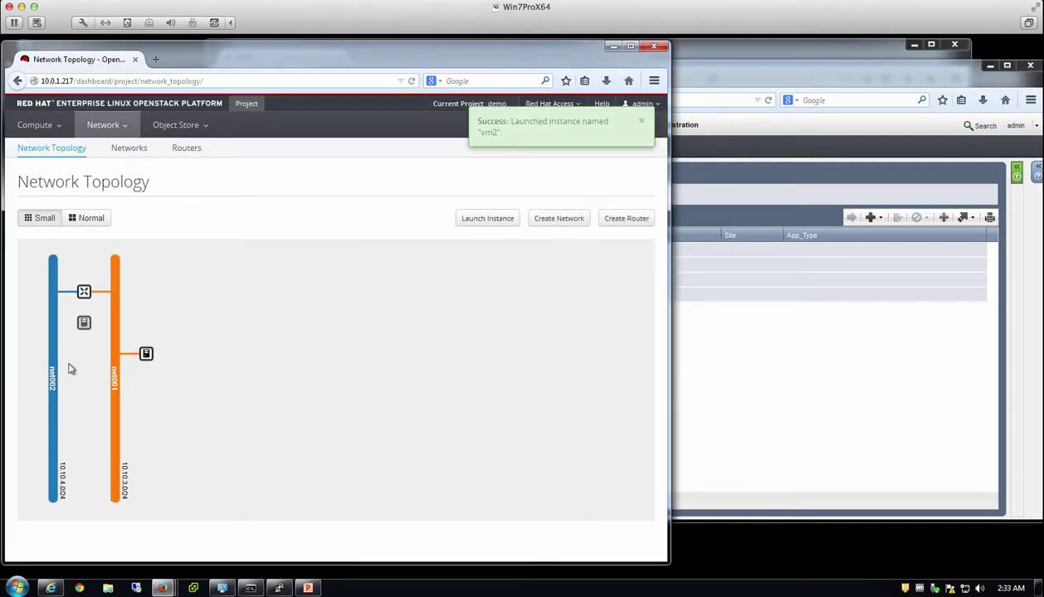
left_click(84, 323)
left_click(764, 191)
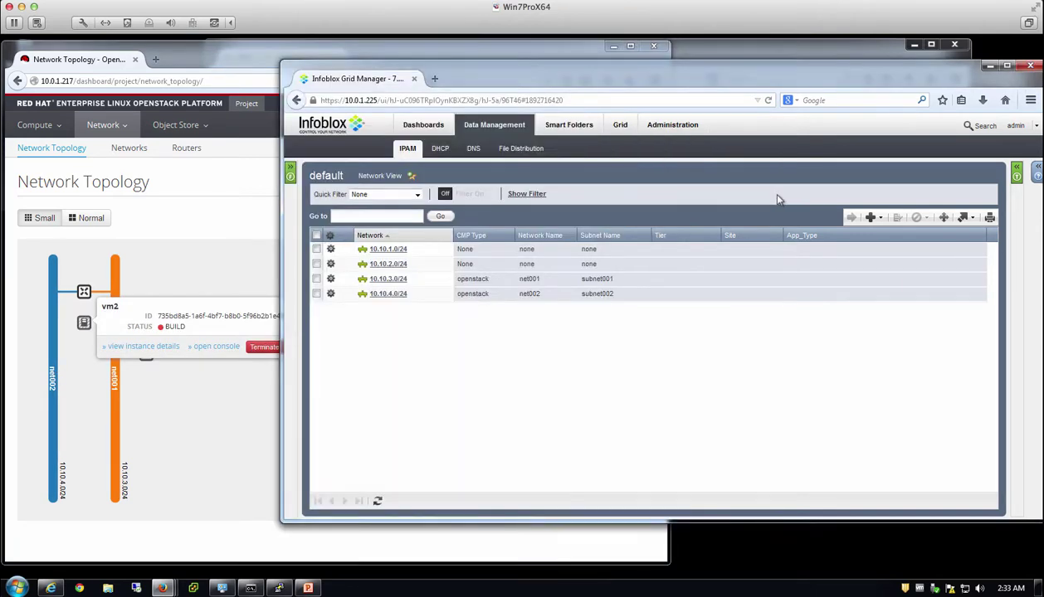
Step: Confirm with nslookup that host-10-10-3-2.cloud.infoblox.com and 10.10.3.2 resolve to each other
left_click(386, 299)
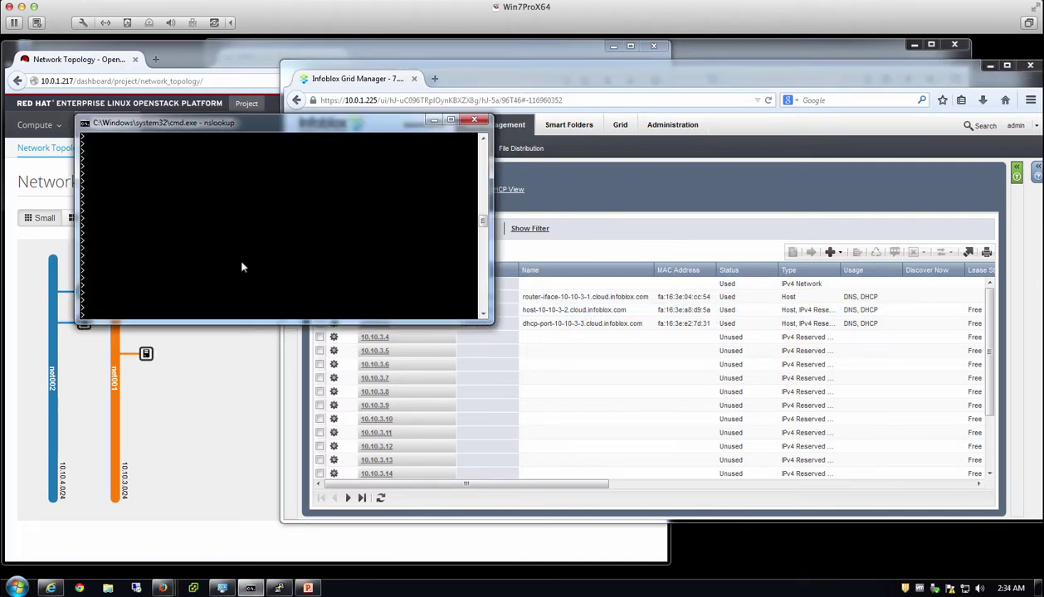
type("host")
type("-10-10-")
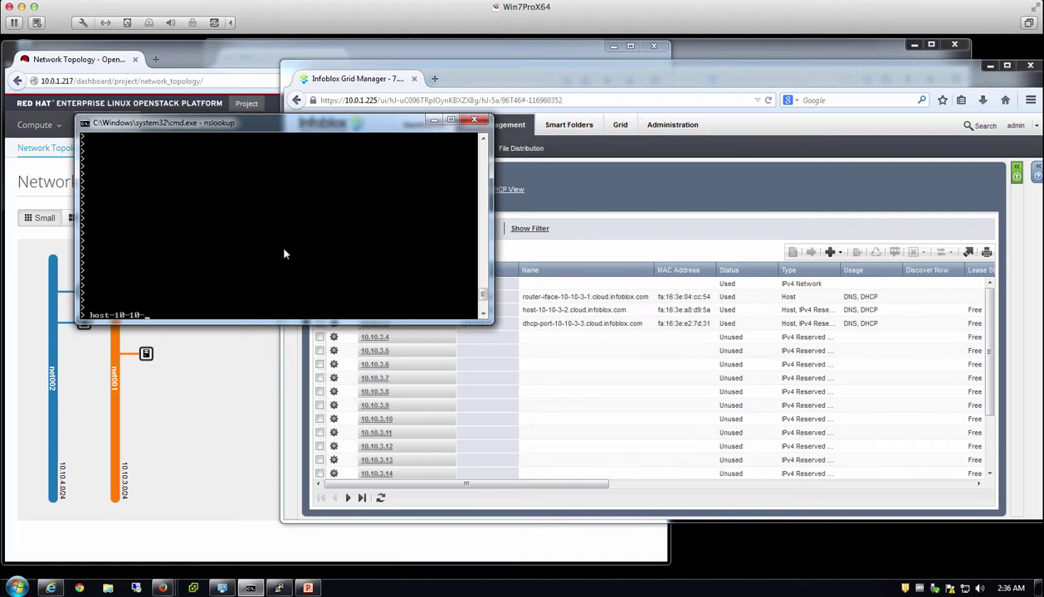
type("3-2.cloud.infoblox.com")
key("Return")
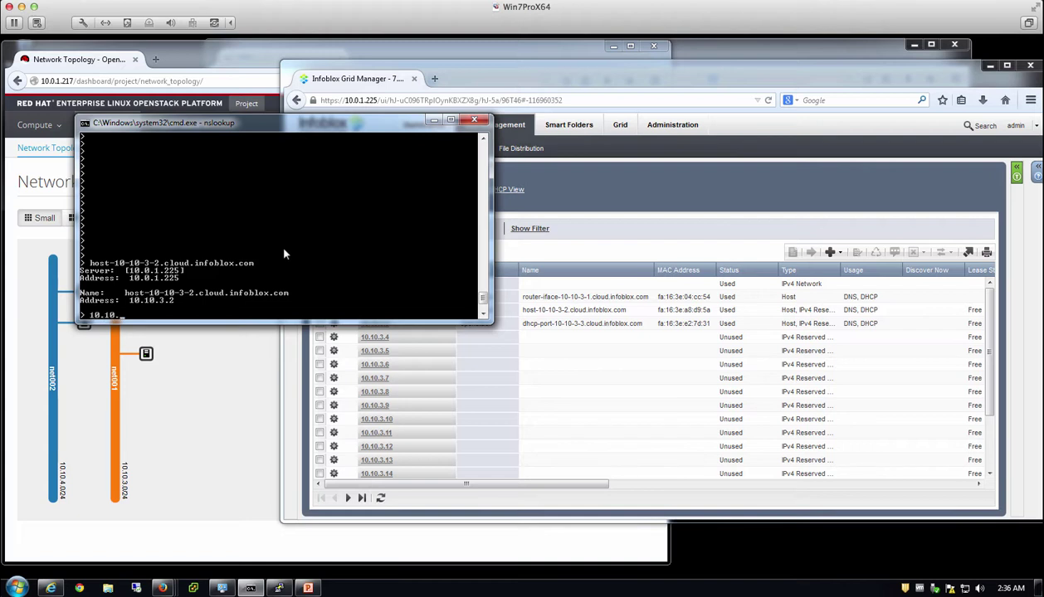
type("10.10.3.2")
key("Return")
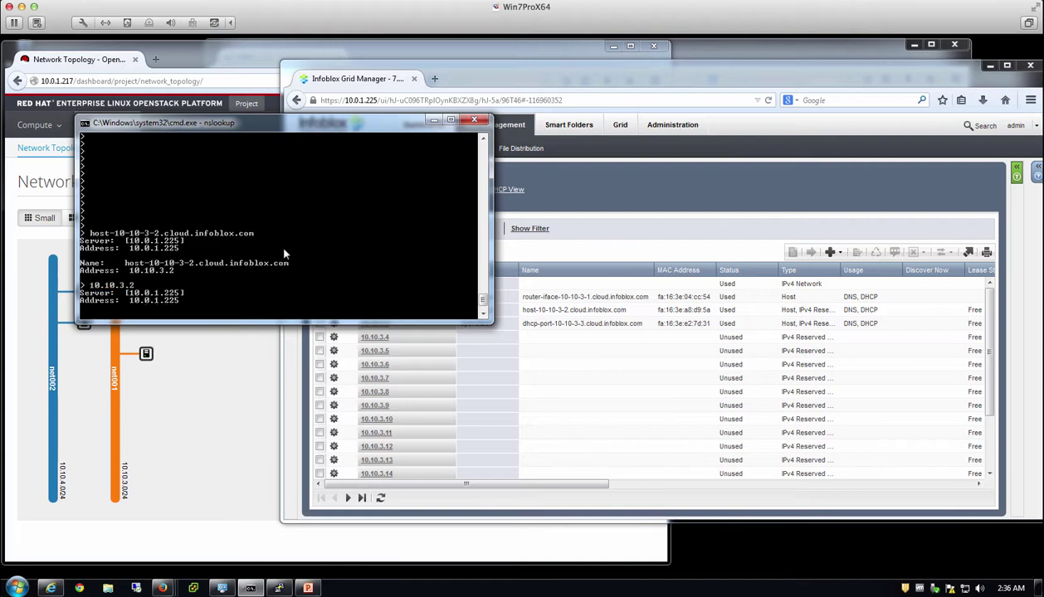
left_click(638, 186)
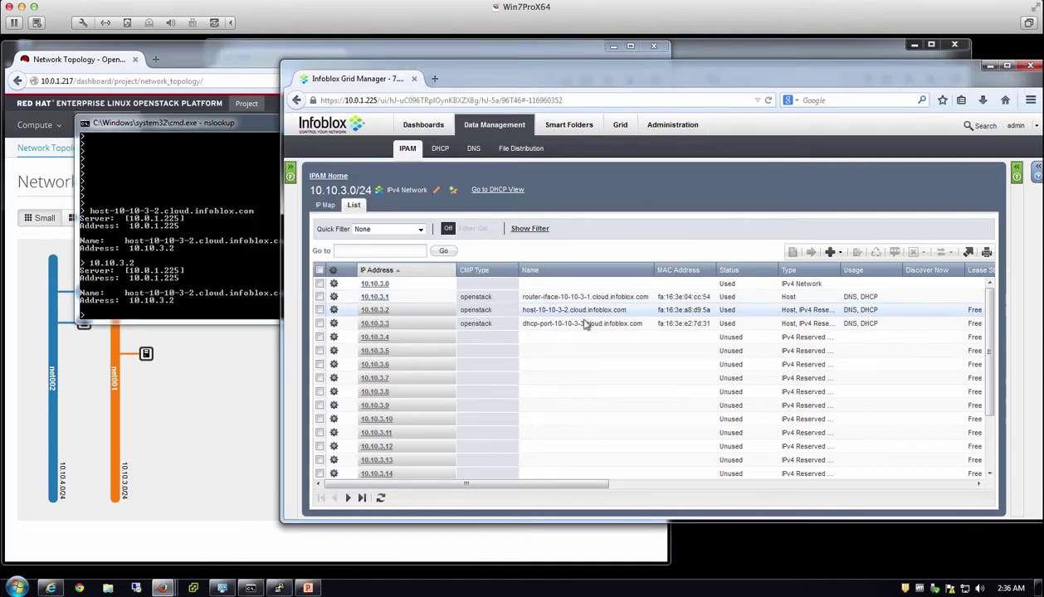
Step: Add the alias web1.cloud.infoblox.com to the host-10-10-3-2 record at 10.10.3.2
left_click(319, 310)
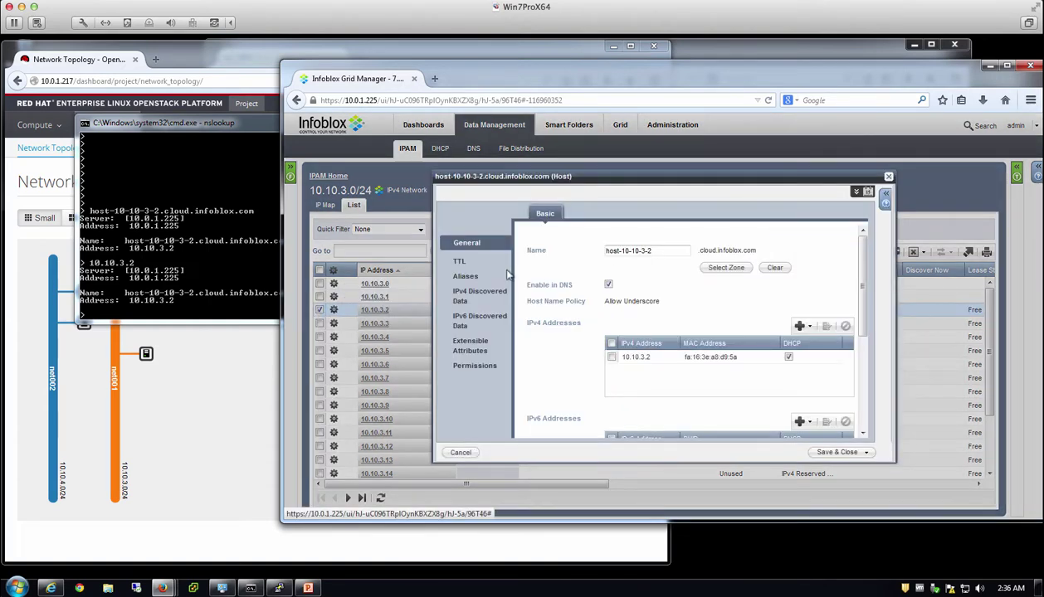
left_click(467, 279)
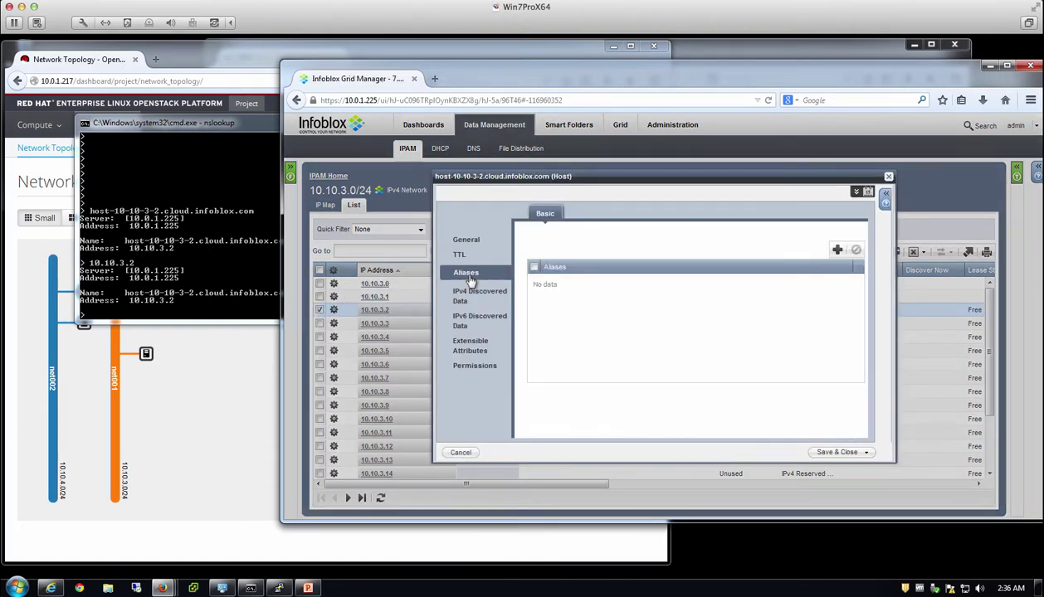
left_click(836, 250)
left_click(583, 283)
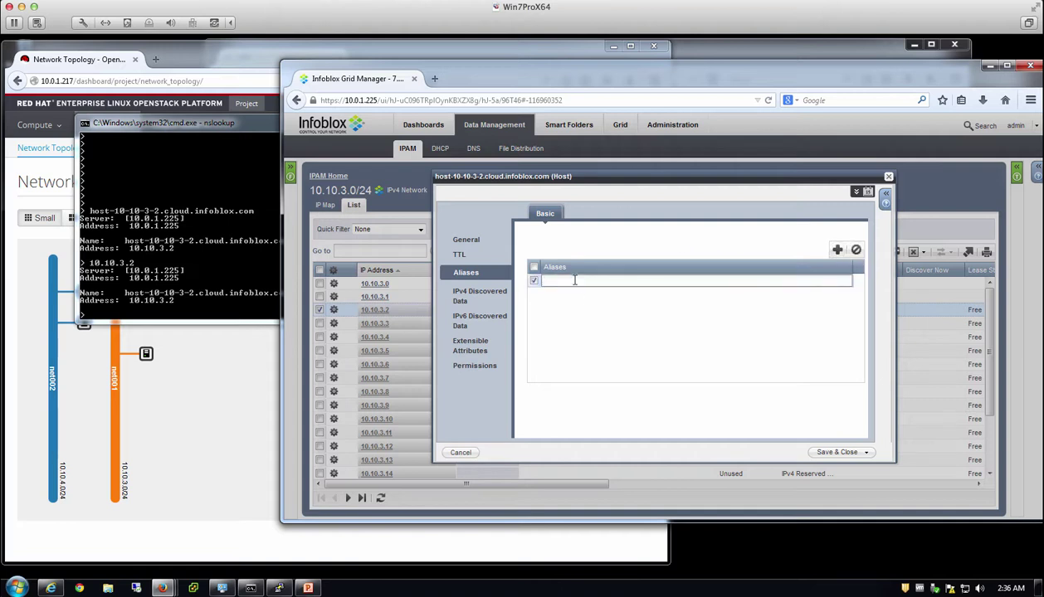
type("web1.clou")
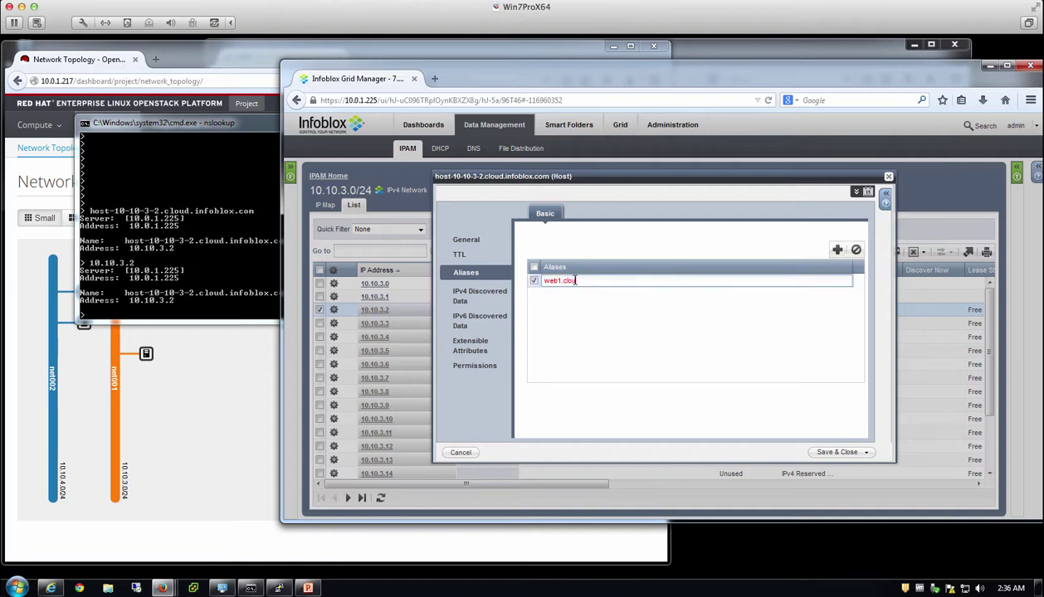
type("d.infoblox.com")
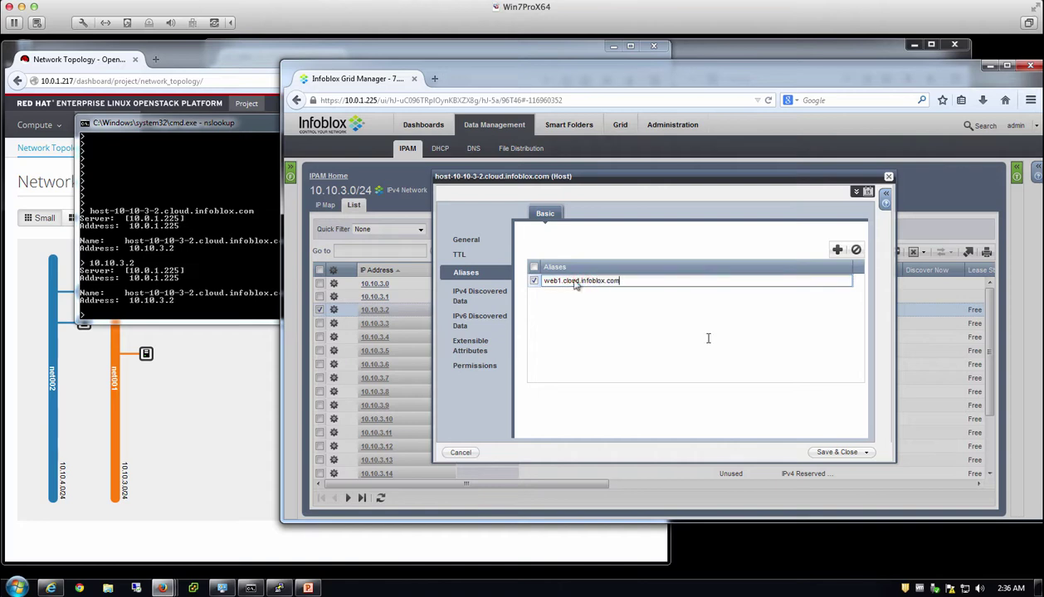
left_click(834, 452)
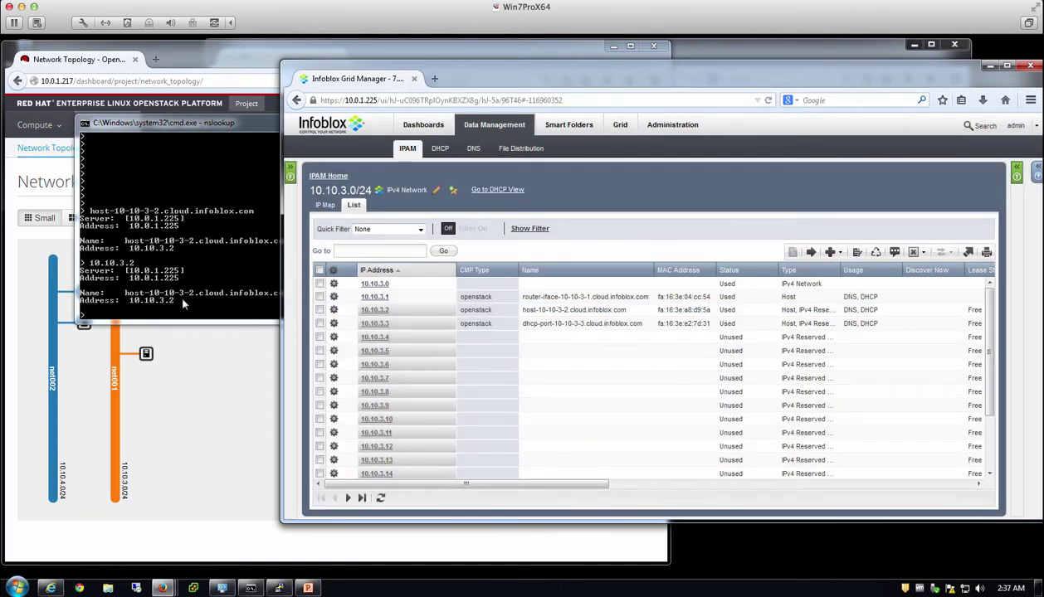
left_click(184, 305)
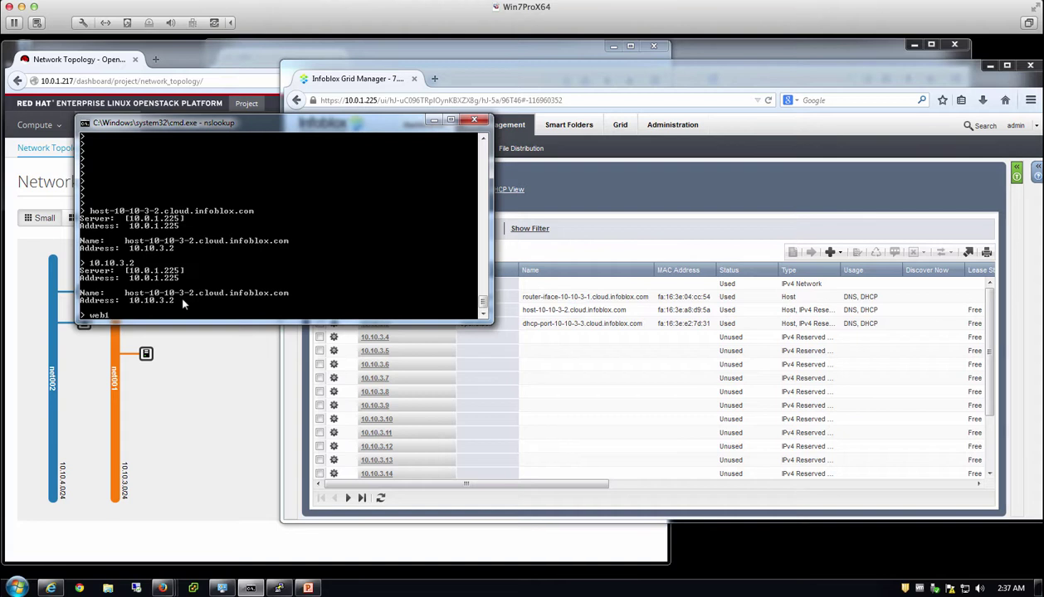
Step: Look up web1.cloud.infoblox.com, confirming it maps to host-10-10-3-2 at 10.10.3.2
type("web1.cloud.infoblox.com")
key("Return")
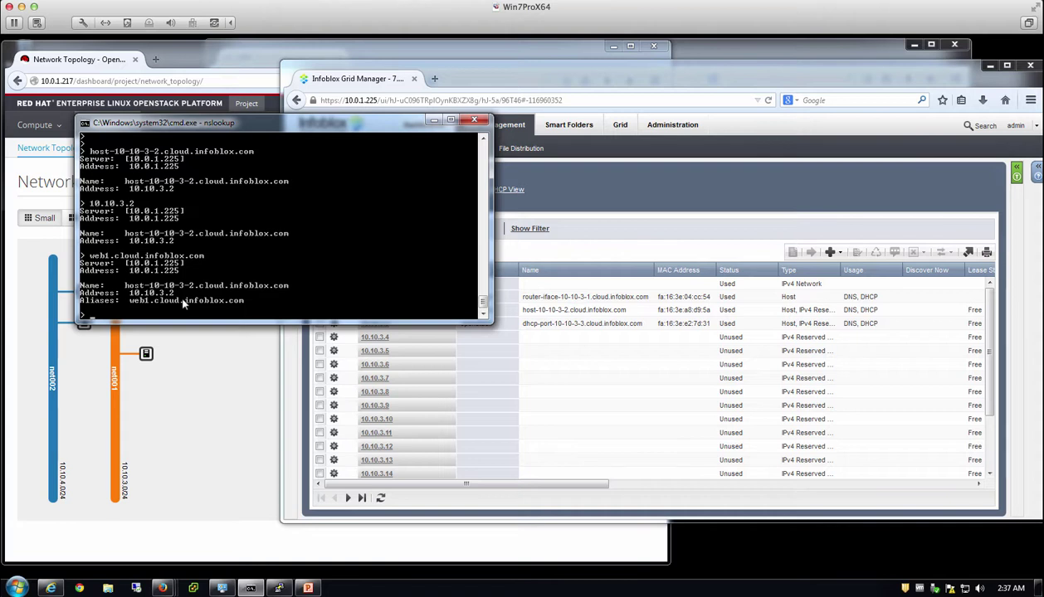
left_click(584, 164)
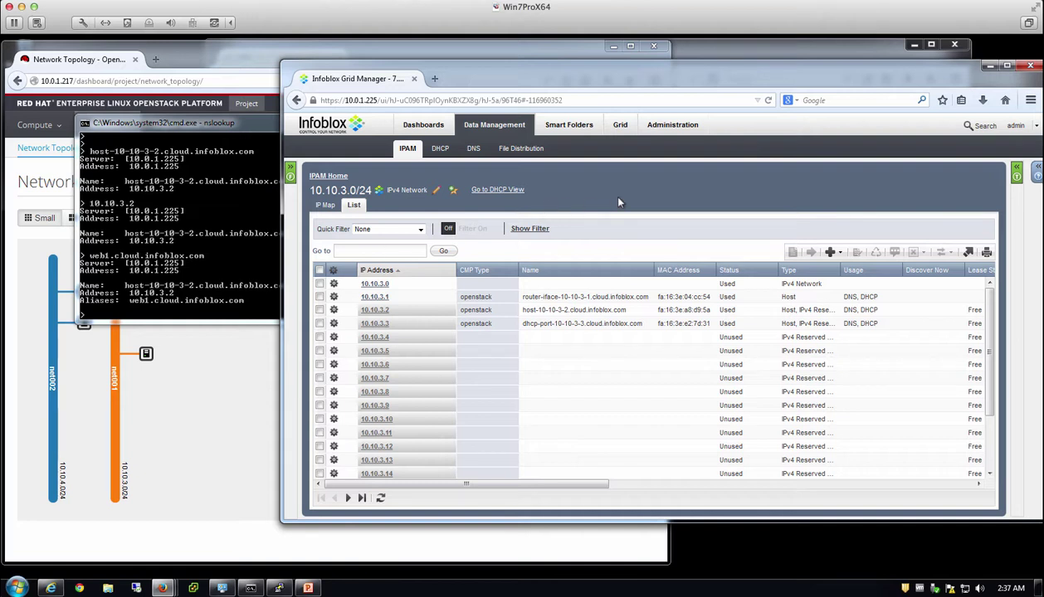
left_click(328, 176)
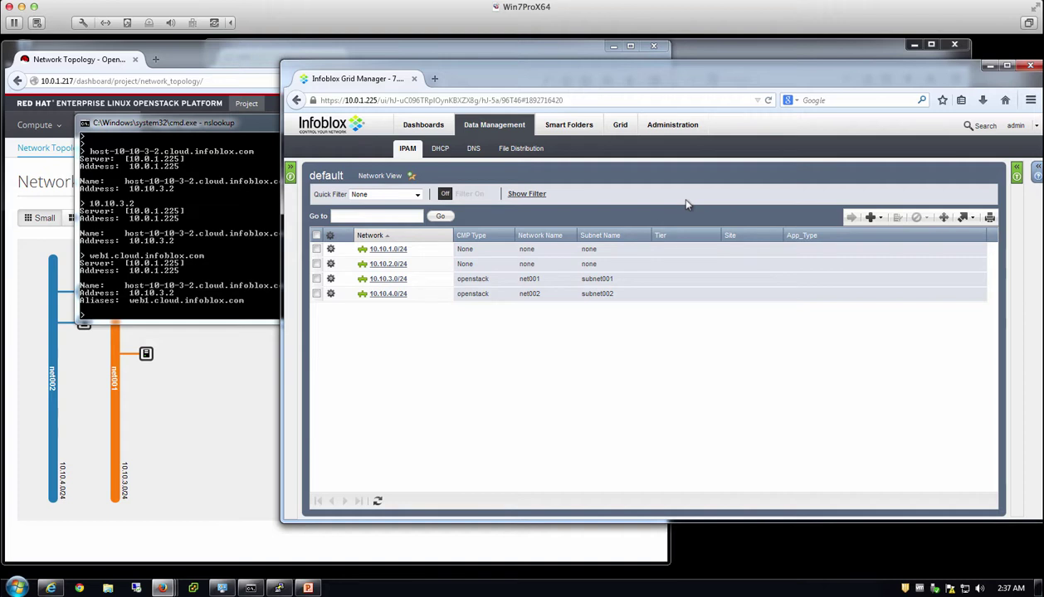
Step: Check the OpenStack Networks list: net002 on 10.10.4.0/24 and net001 on 10.10.3.0/24
left_click(245, 401)
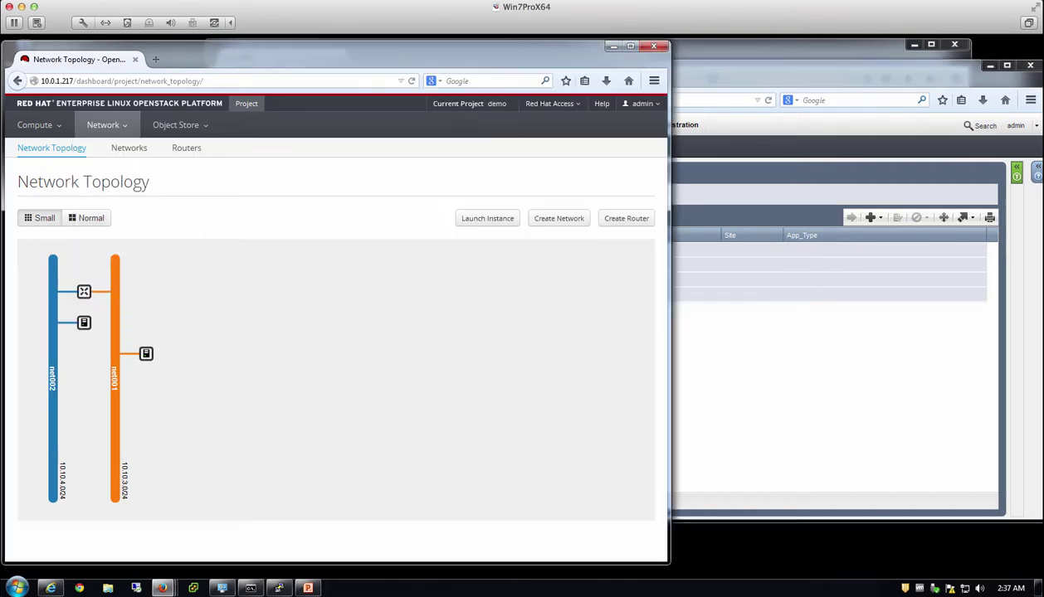
left_click(48, 155)
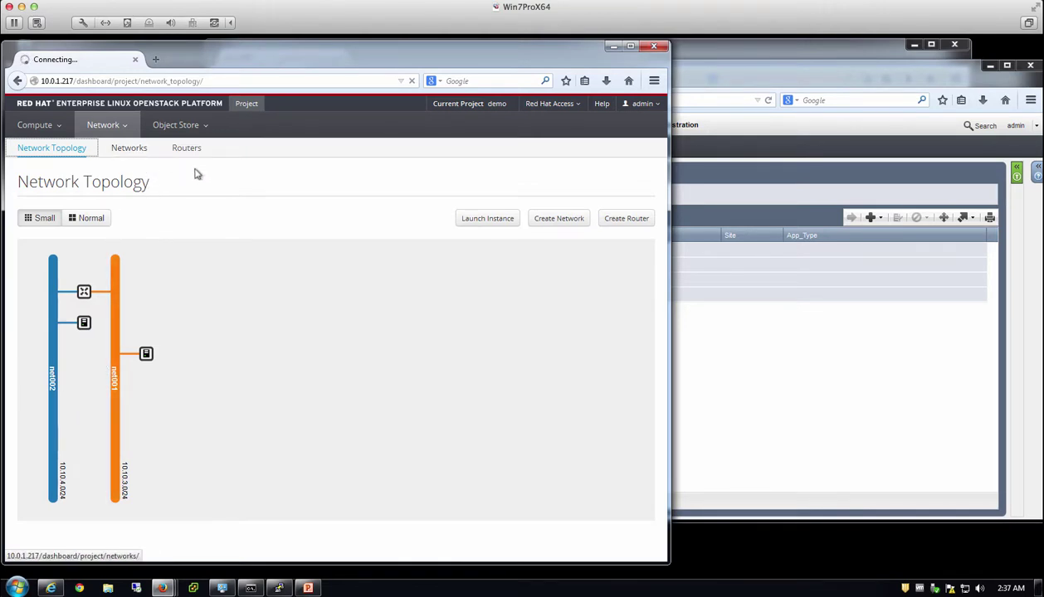
left_click(129, 153)
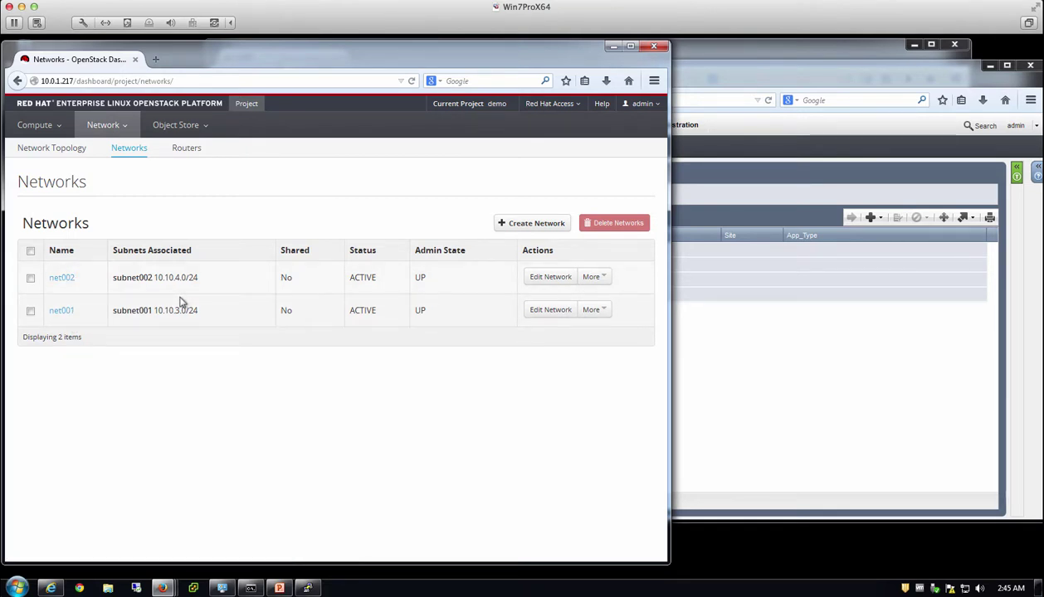
left_click(708, 382)
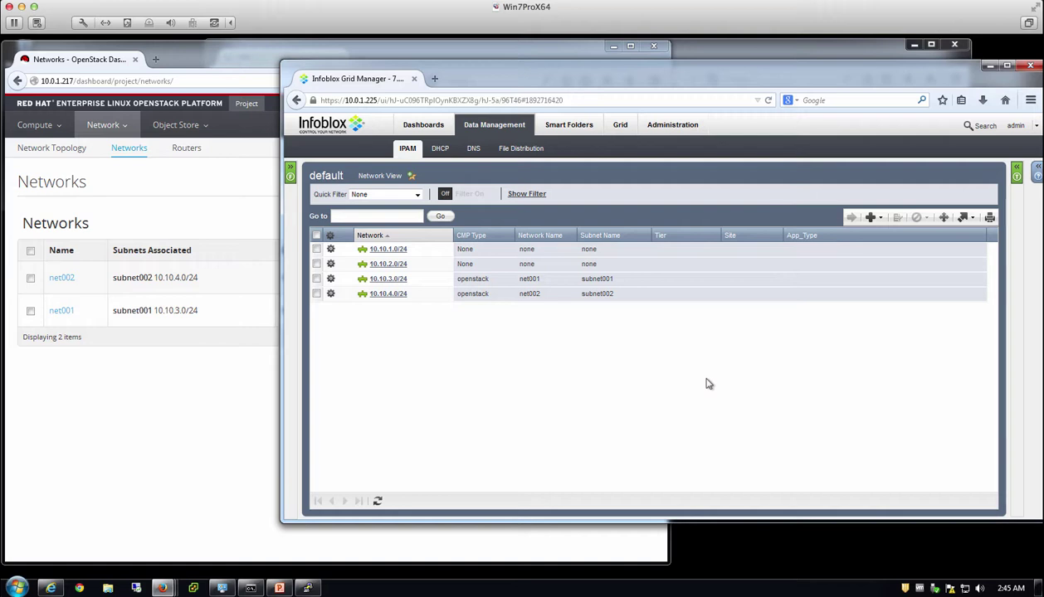
Step: Give network 10.10.3.0/24 the extensible attribute Tier = Web
left_click(331, 279)
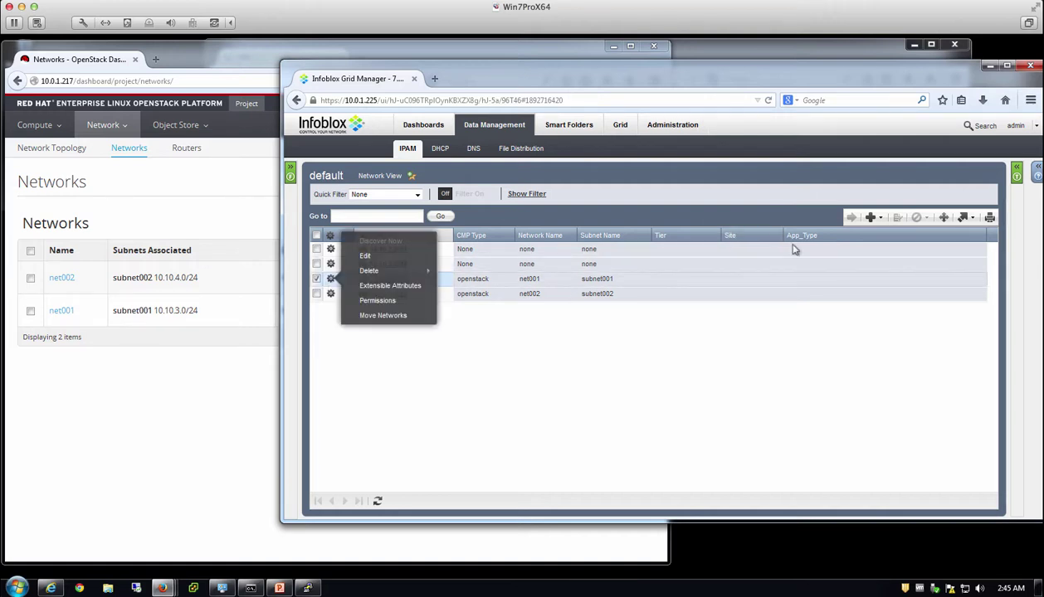
left_click(403, 287)
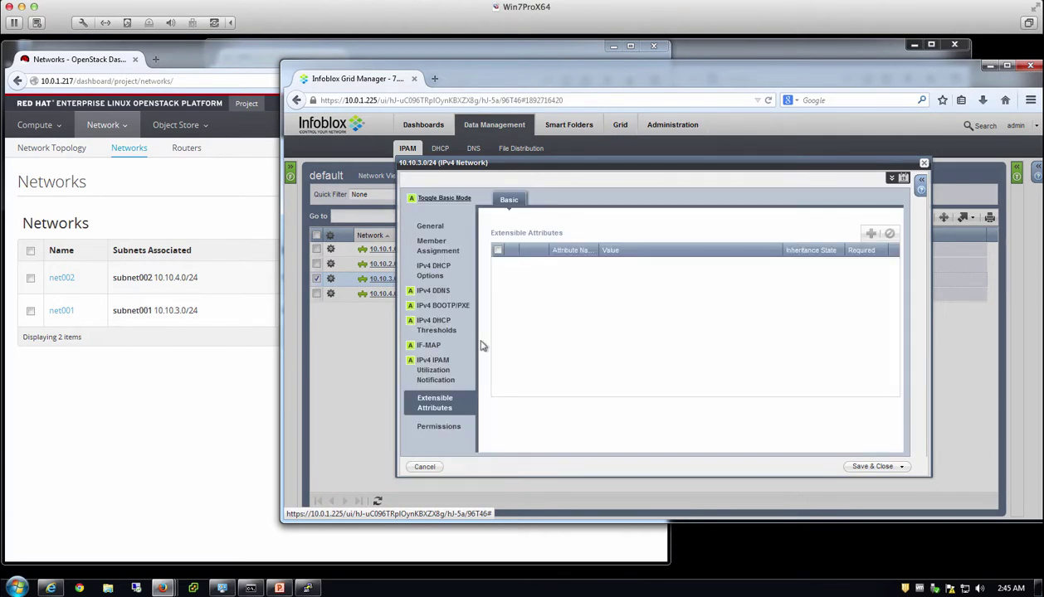
scroll(802, 378, "down", 1)
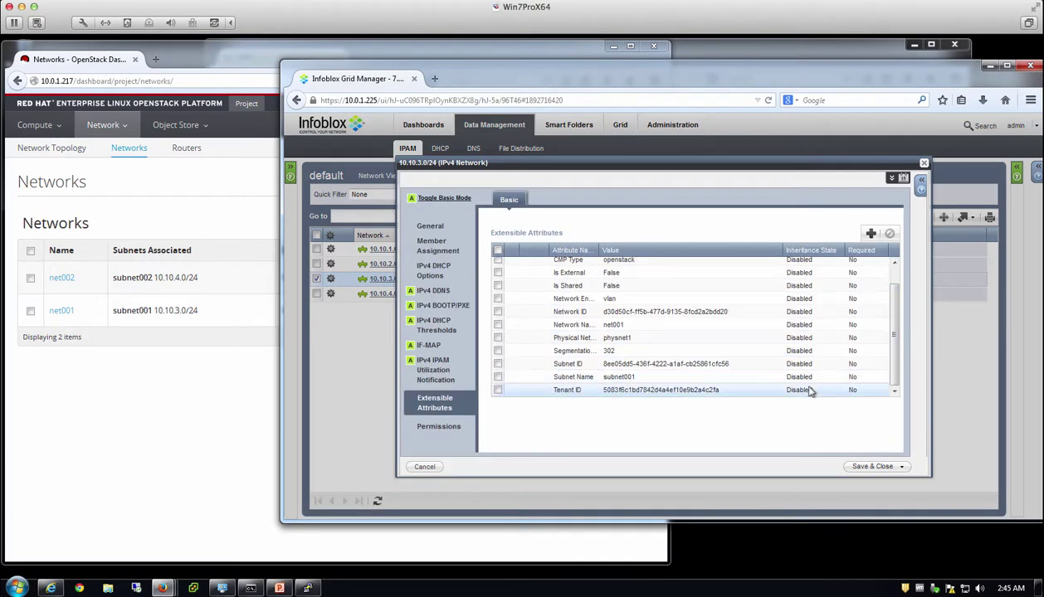
left_click(874, 235)
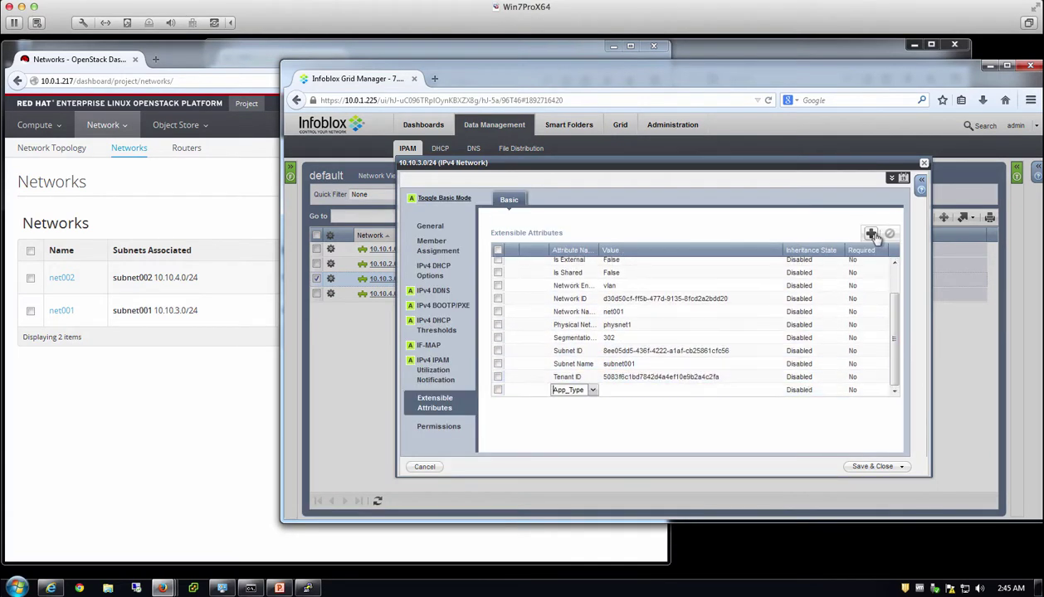
left_click(594, 391)
left_click(567, 362)
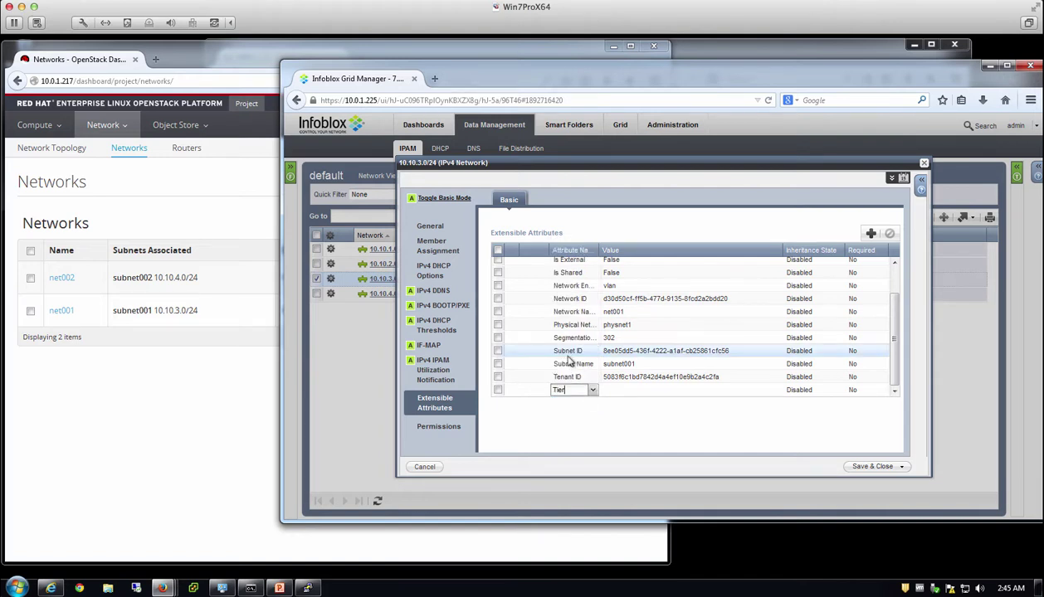
left_click(624, 390)
type("Web")
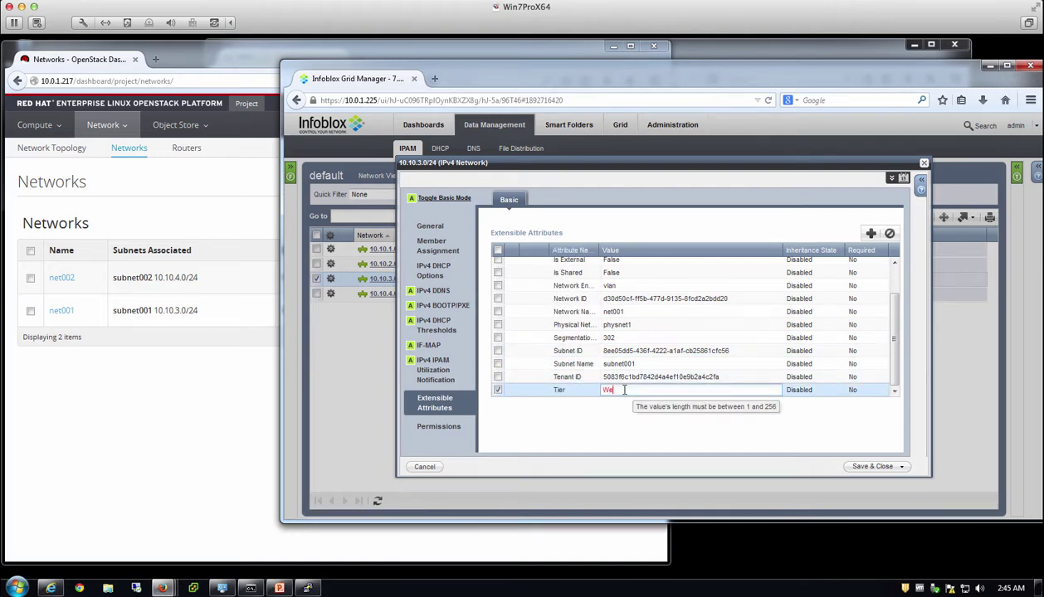
left_click(873, 467)
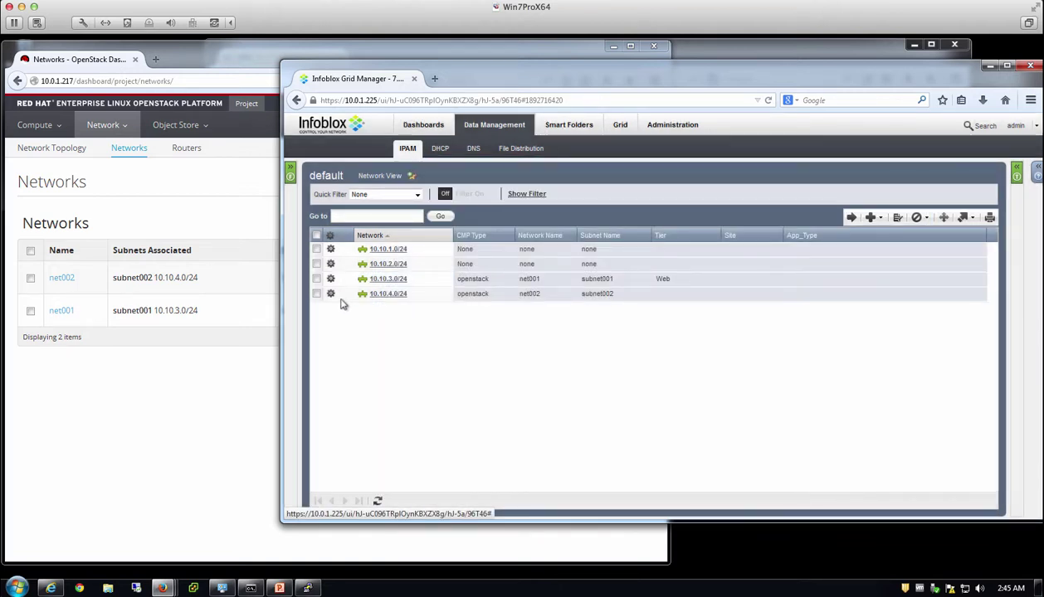
Step: Give network 10.10.4.0/24 the extensible attribute Tier = App
left_click(319, 296)
left_click(331, 297)
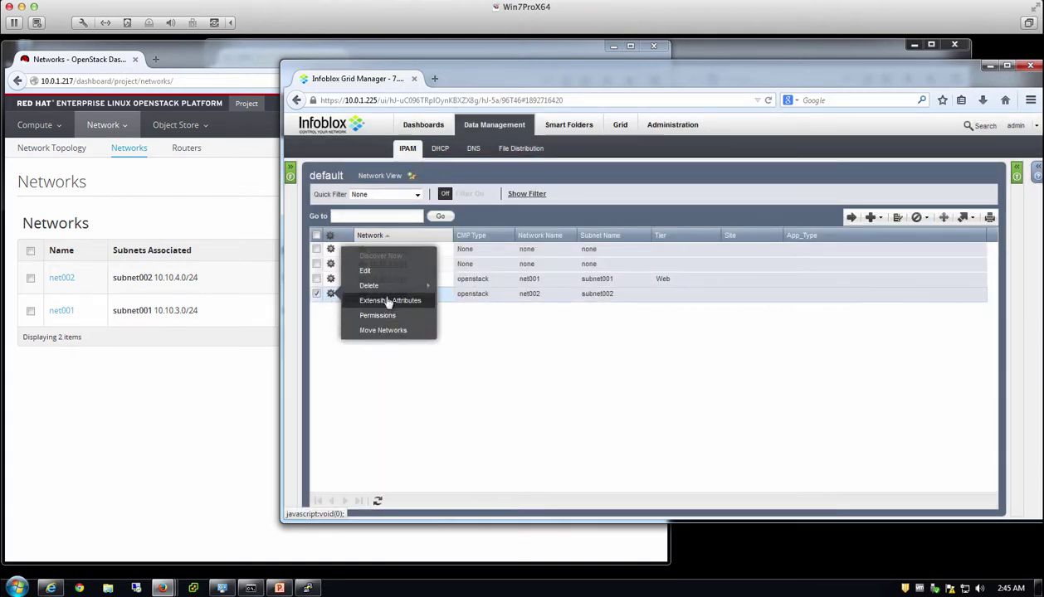
left_click(384, 301)
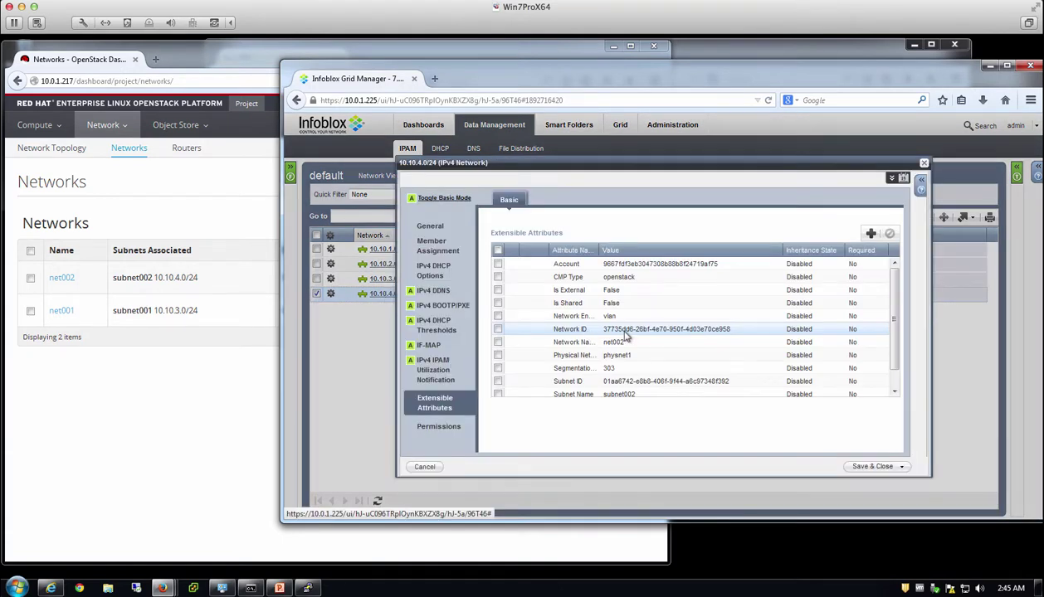
scroll(890, 380, "down", 1)
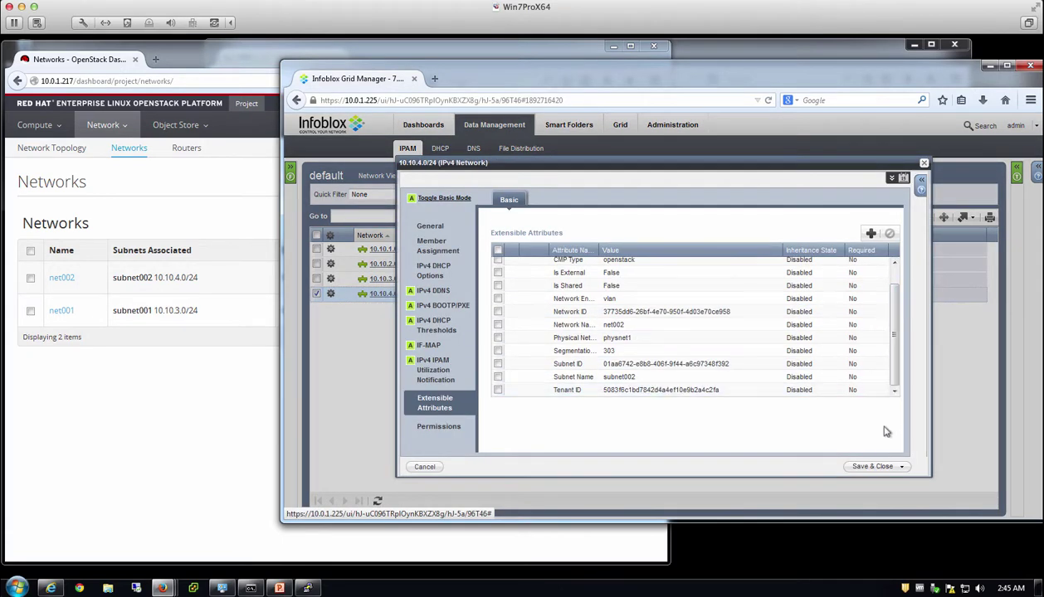
left_click(870, 233)
left_click(592, 390)
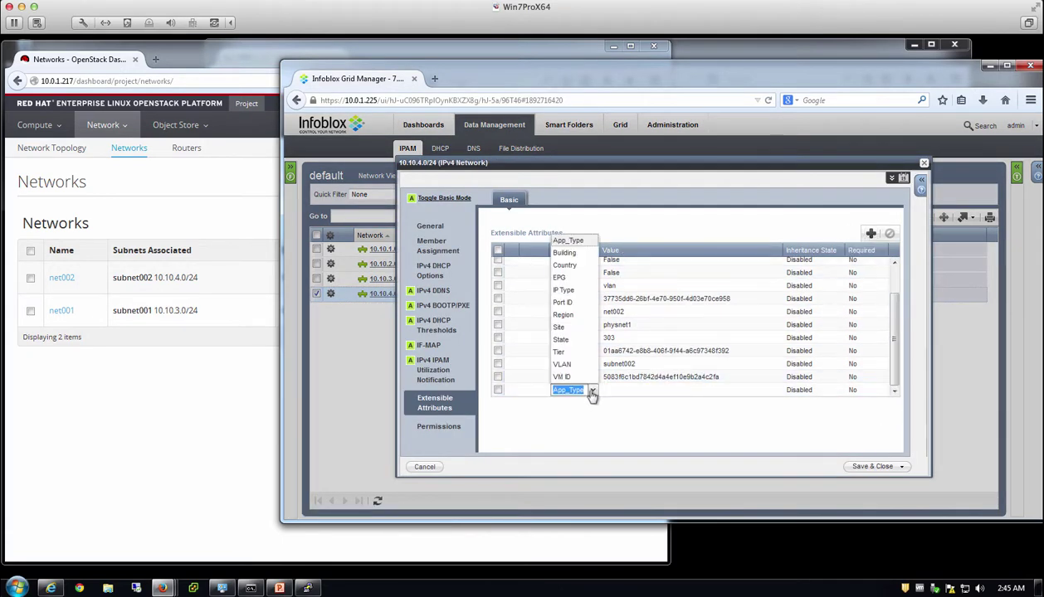
left_click(561, 351)
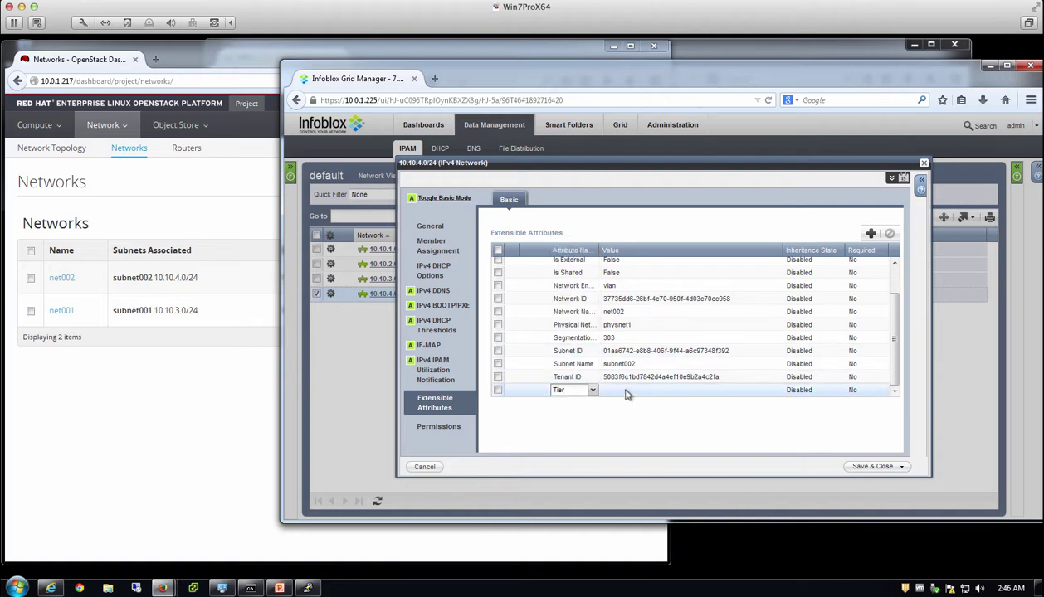
left_click(624, 394)
left_click(614, 390)
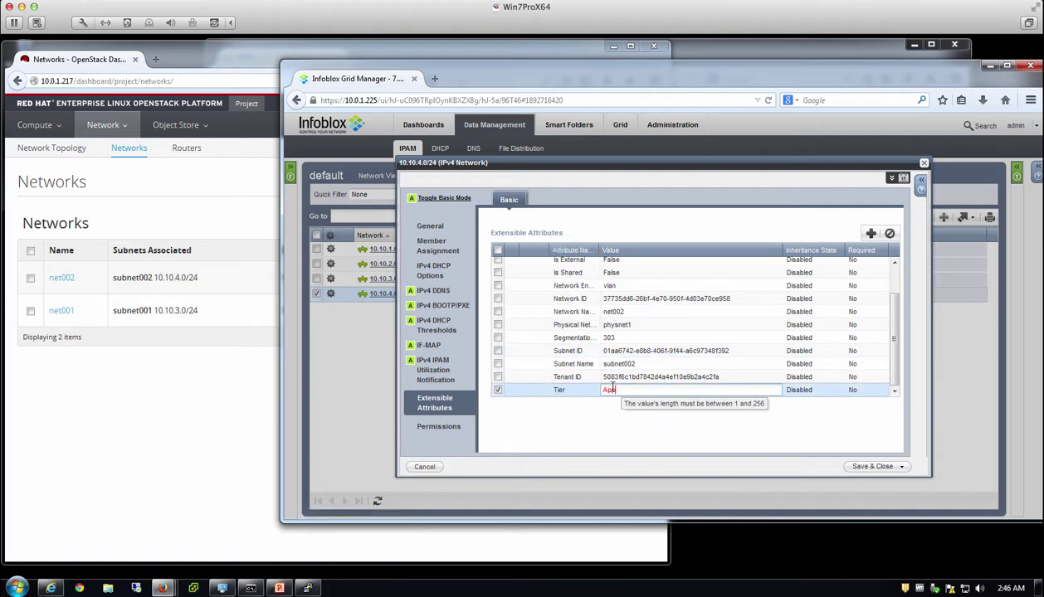
type("App")
key("Return")
left_click(872, 466)
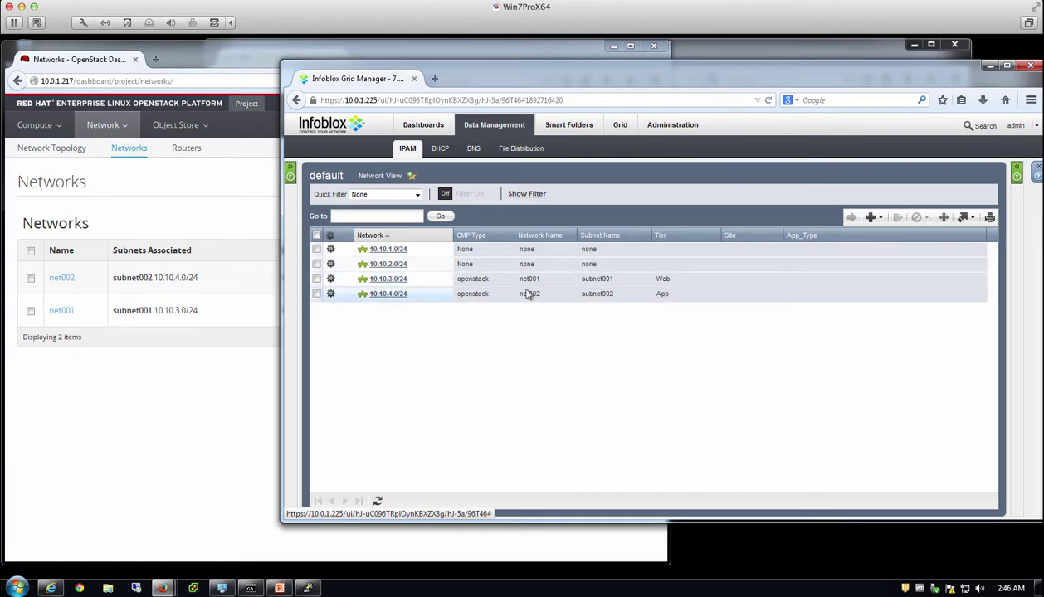
Step: Clear the PuTTY terminal and refresh the OpenStack network topology view
left_click(307, 589)
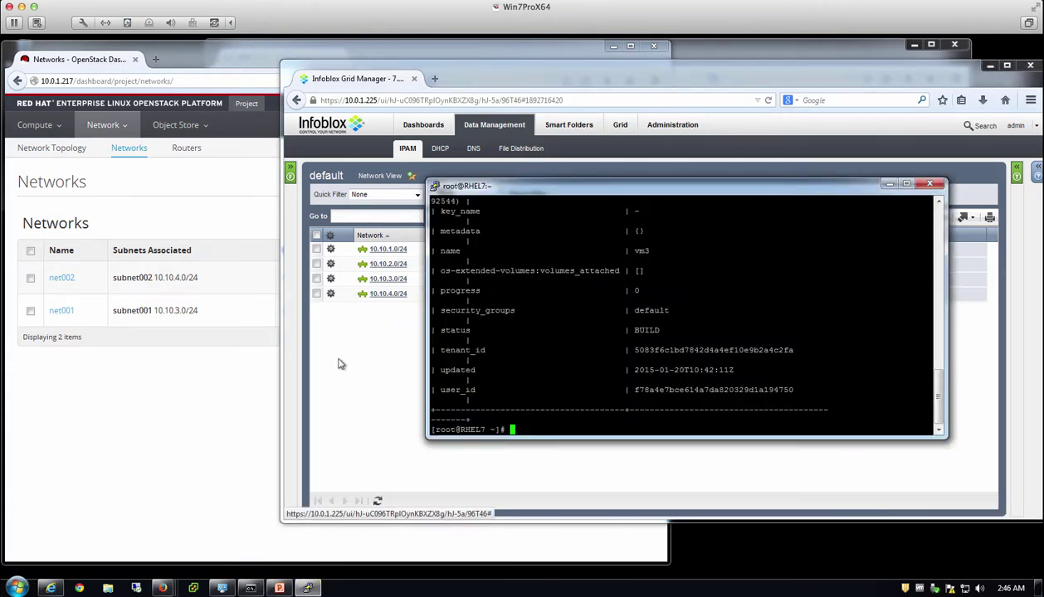
type("clear")
key("Return")
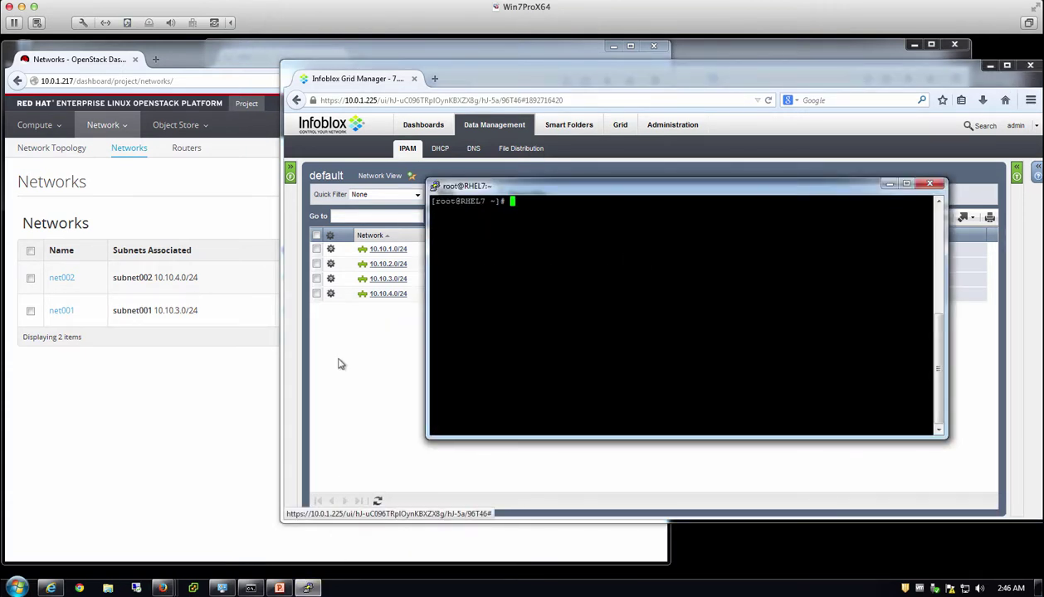
type("./bootvm.sh")
left_click(119, 230)
left_click(64, 150)
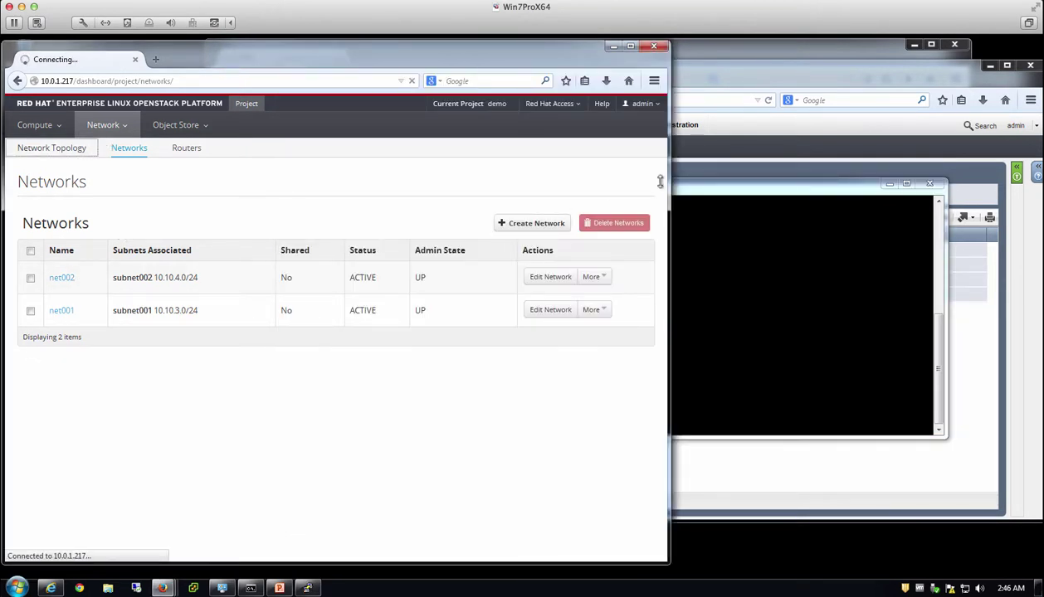
left_click(712, 195)
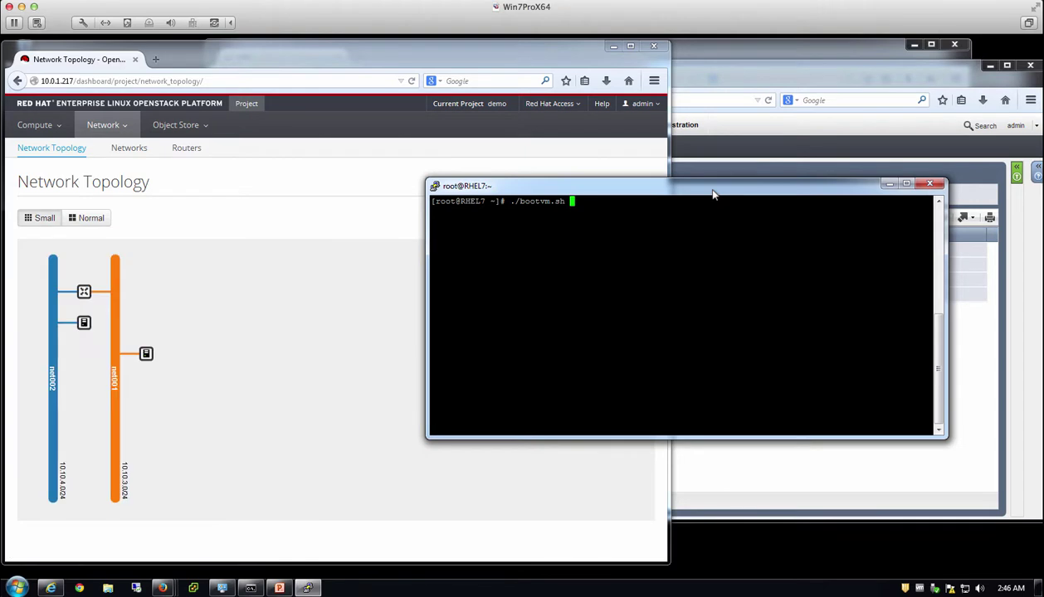
Step: Run ./bootvm.sh vm3 Tier Web to boot vm3 on net001
type("./bootvm.sh vm3")
left_click_drag(713, 194, 613, 222)
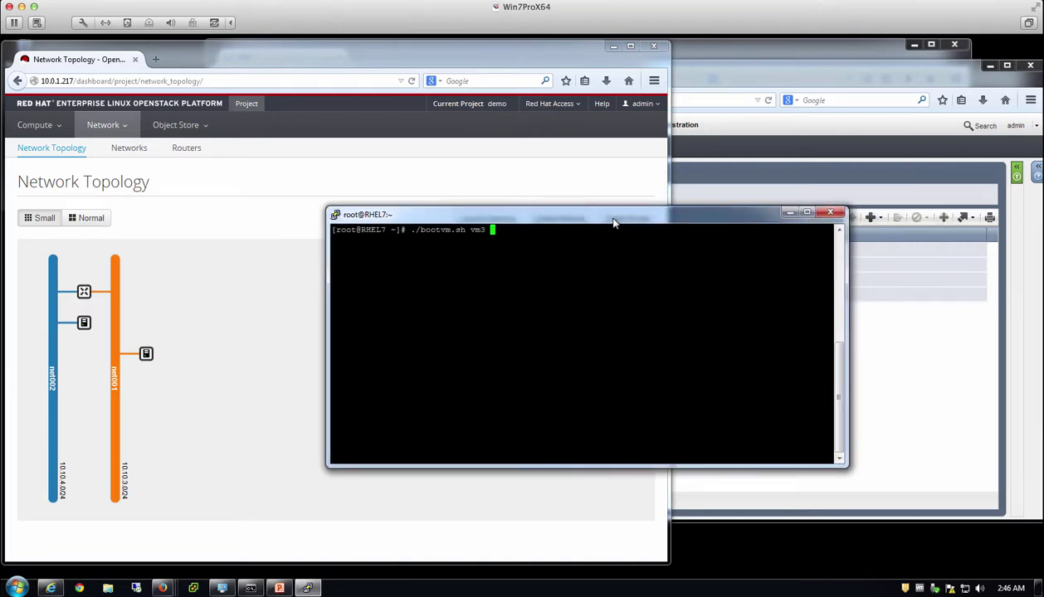
type("Tier")
left_click_drag(607, 218, 606, 296)
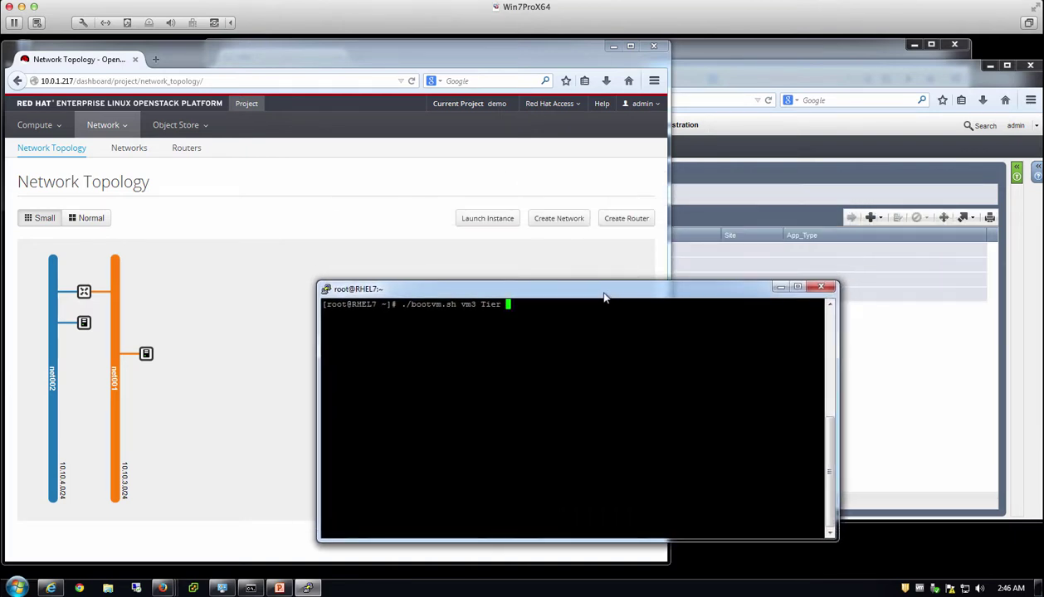
left_click(745, 175)
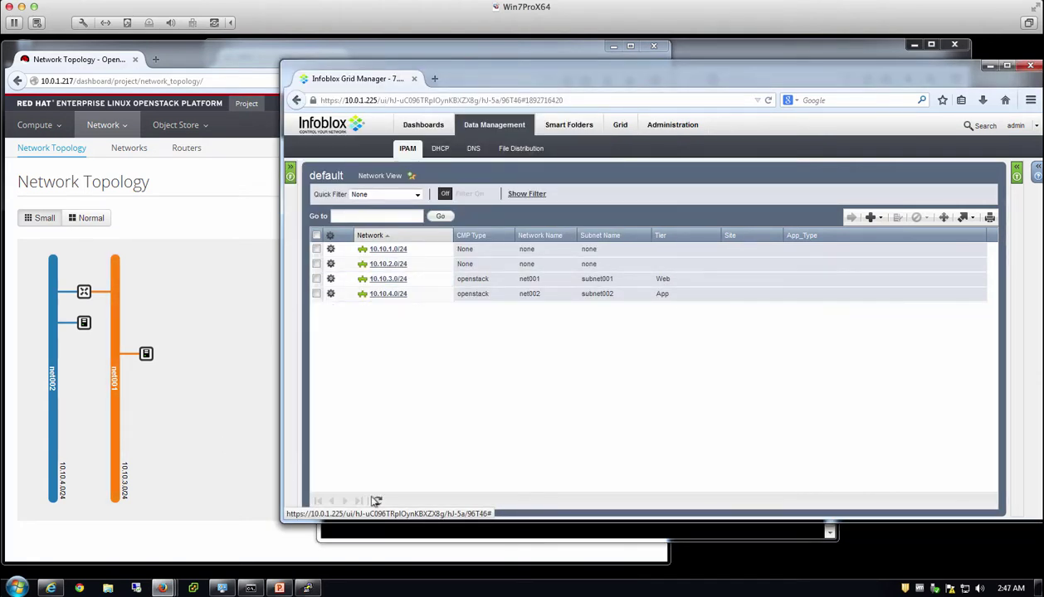
left_click(387, 534)
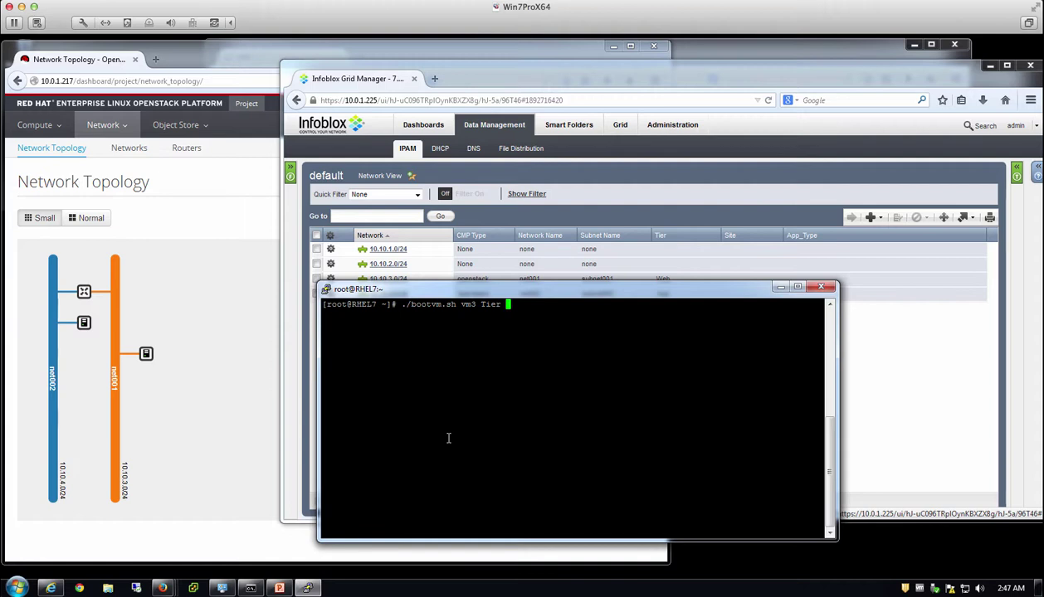
type("Web")
key("Return")
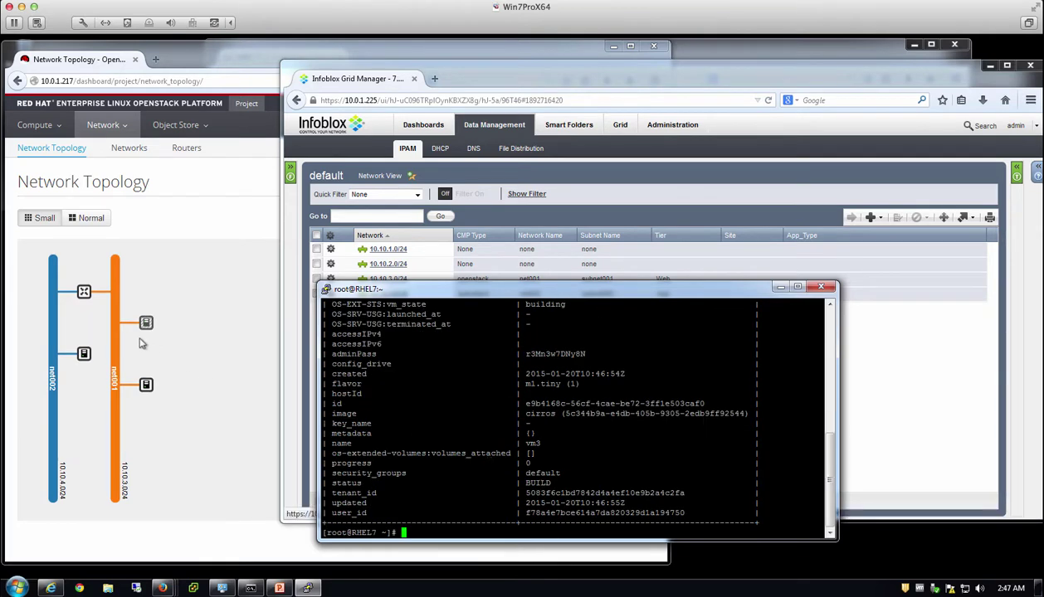
mouse_move(147, 324)
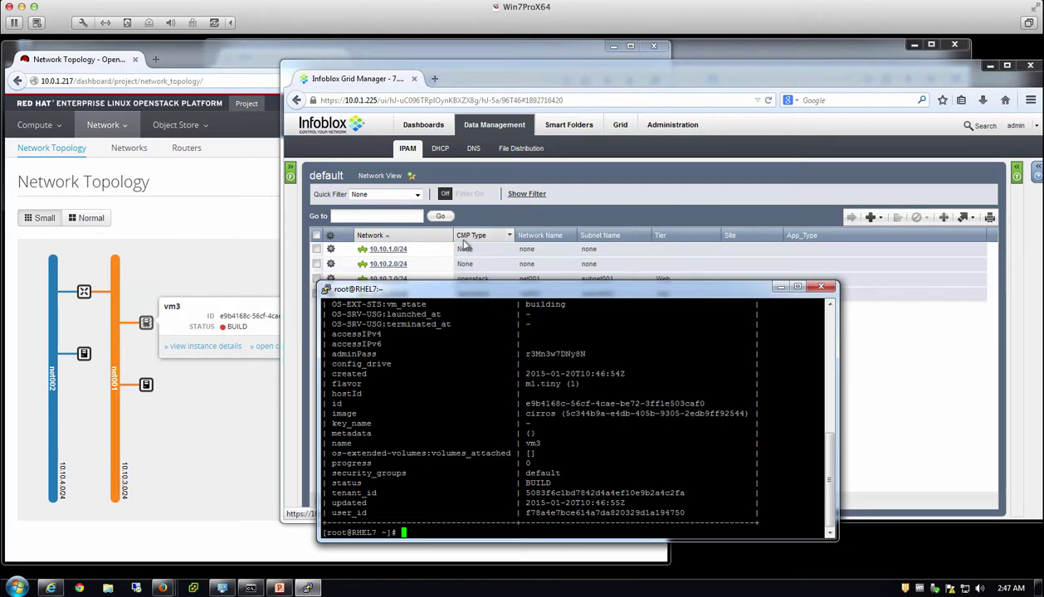
Step: Edit the previous command into ./bootvm.sh vm4 Tier App and run it to boot vm4
left_click(579, 74)
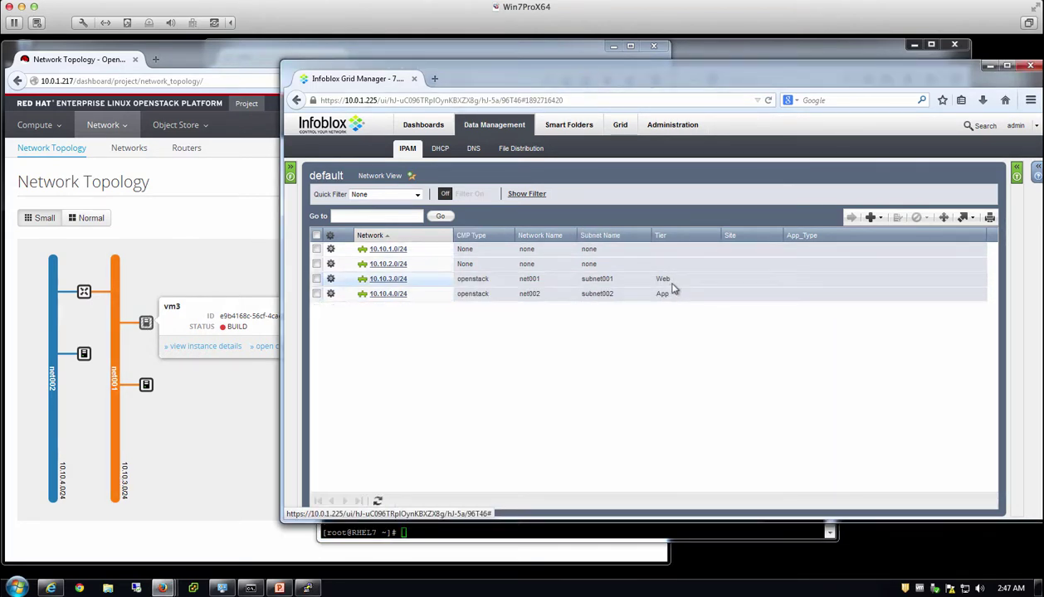
left_click(484, 532)
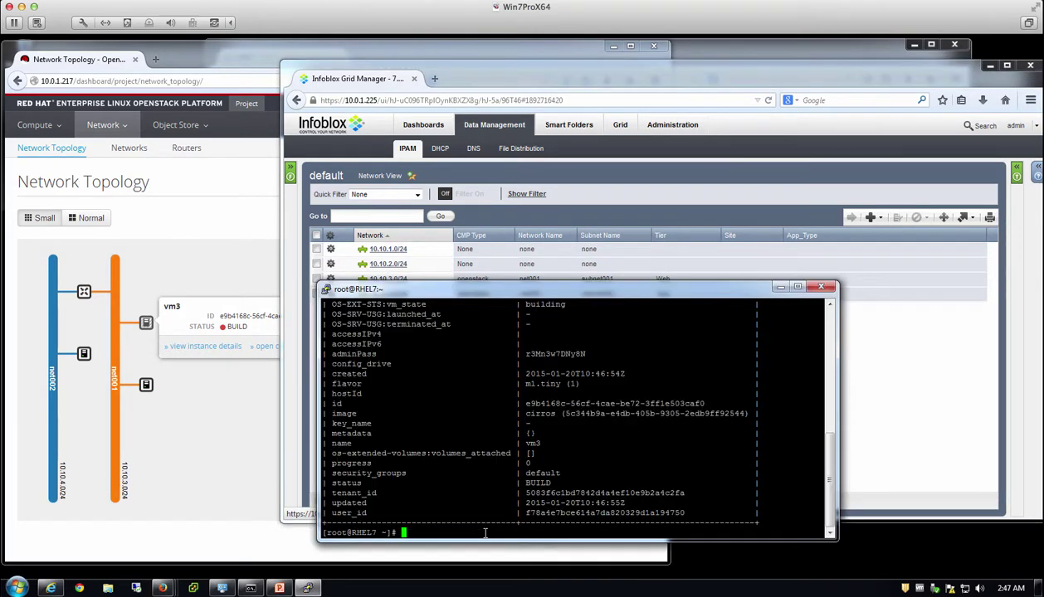
type("./bootvm.sh vm3 Tier Web")
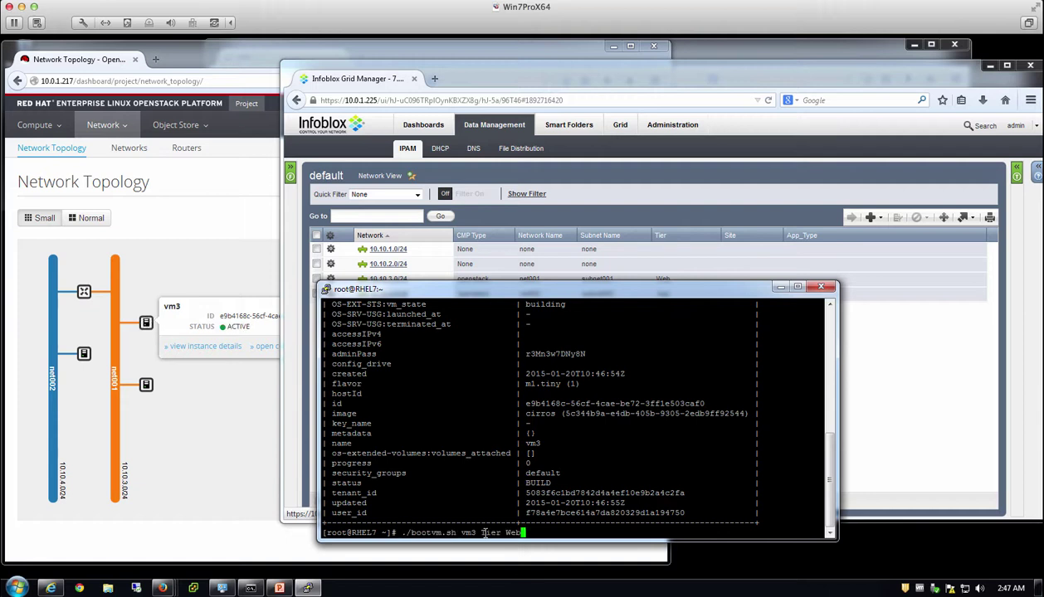
key("BackSpace")
key("BackSpace")
key("BackSpace")
type("App")
key("Left")
key("Left")
key("Left")
key("Left")
key("Left")
key("Left")
key("Left")
key("Left")
key("Left")
key("Left")
type("4")
key("Delete")
key("Return")
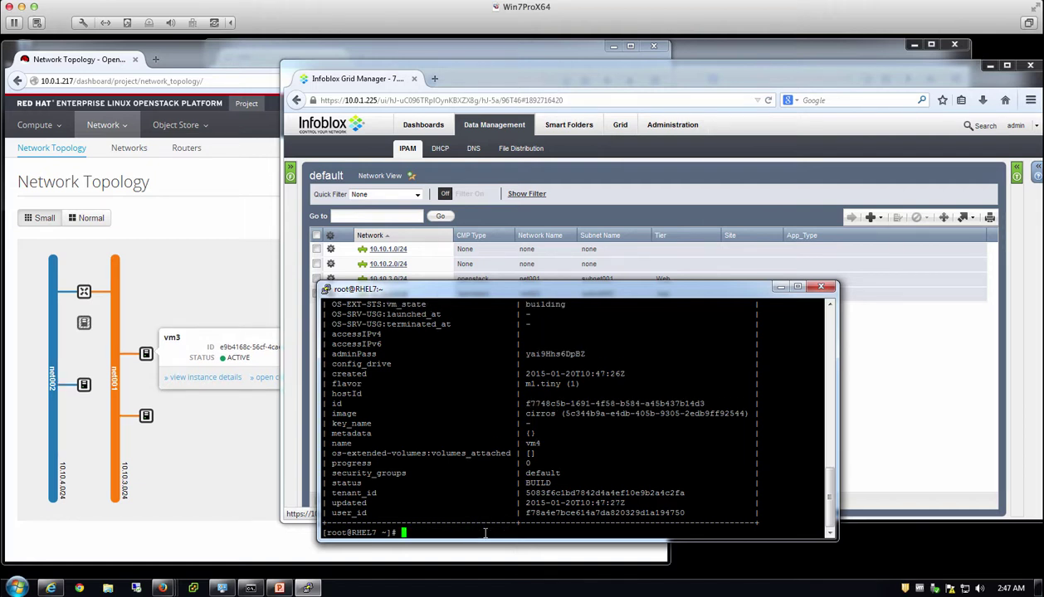
left_click(83, 328)
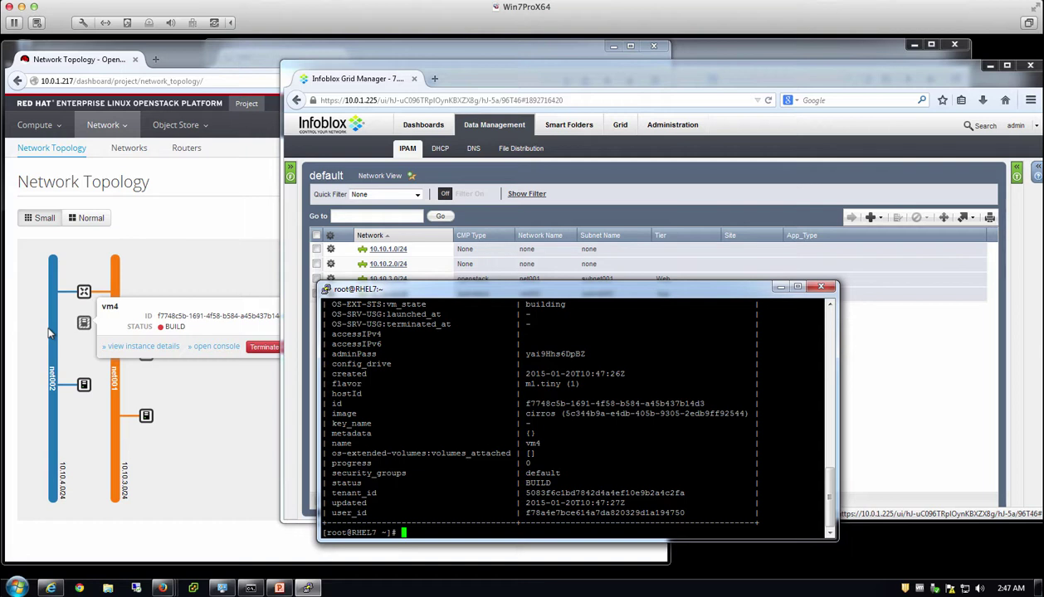
left_click(739, 212)
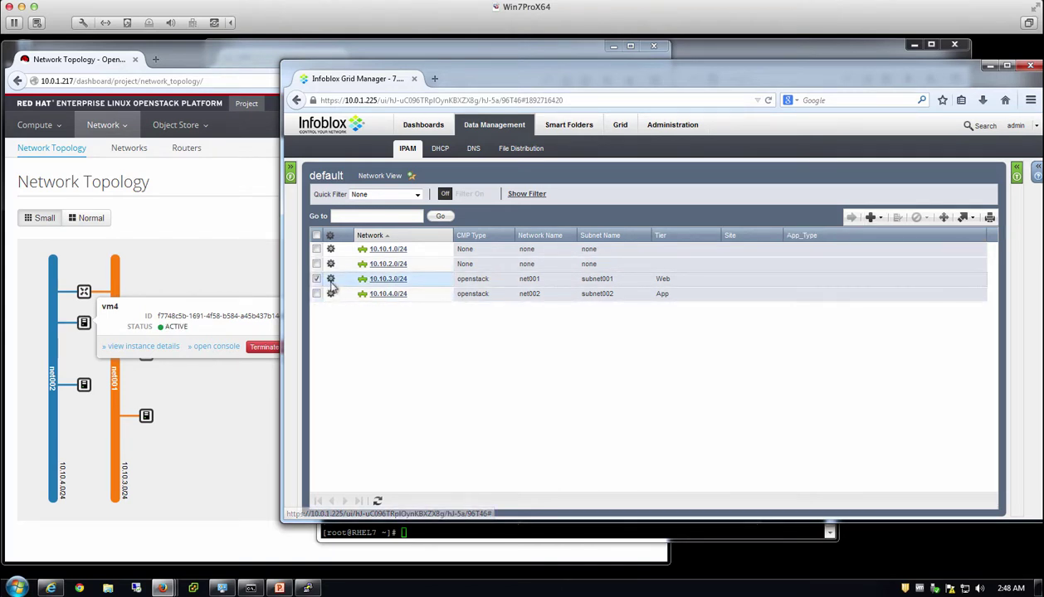
Step: Give network 10.10.3.0/24 the extensible attribute App_Type = HR
left_click(330, 278)
left_click(395, 288)
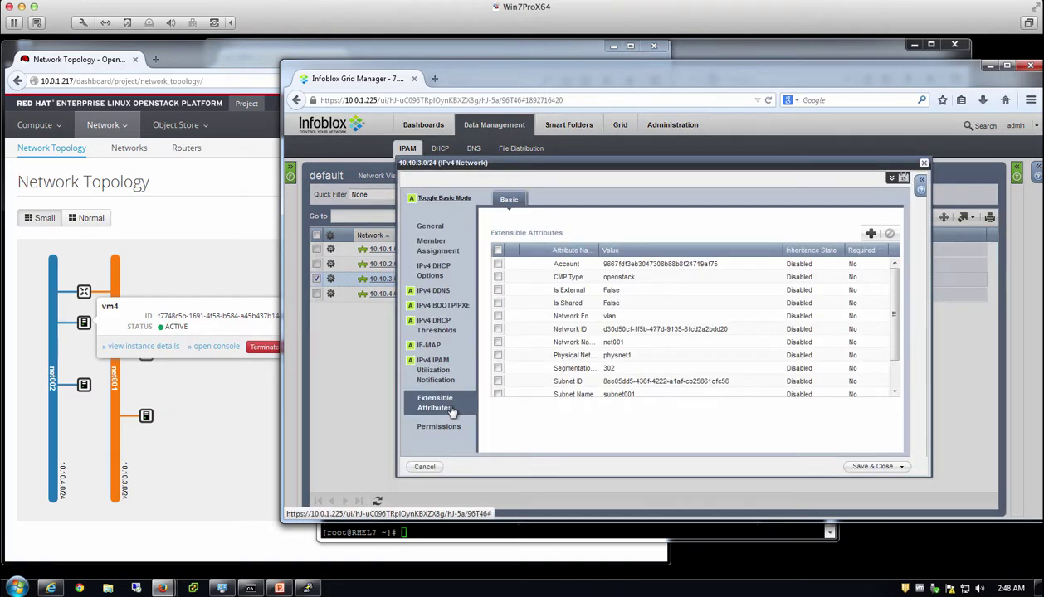
scroll(882, 378, "down", 3)
left_click(871, 235)
left_click(617, 390)
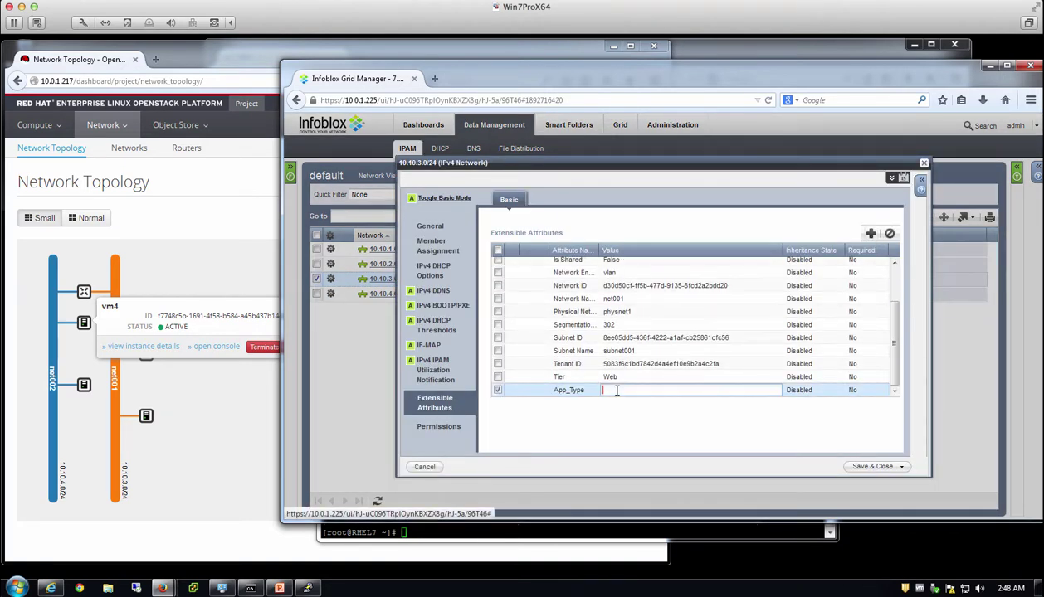
type("HR")
key("Return")
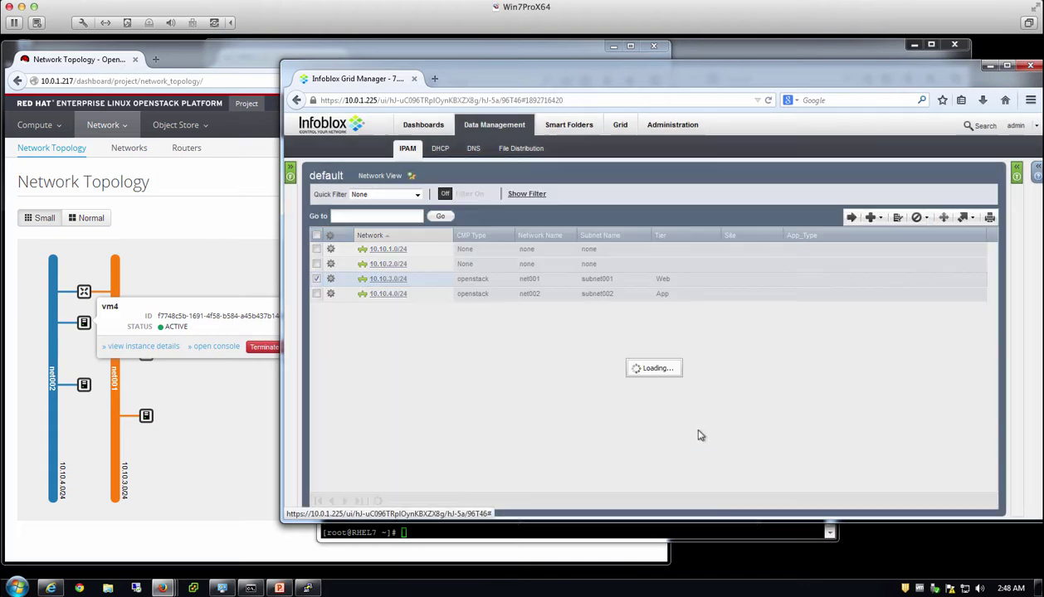
left_click(516, 532)
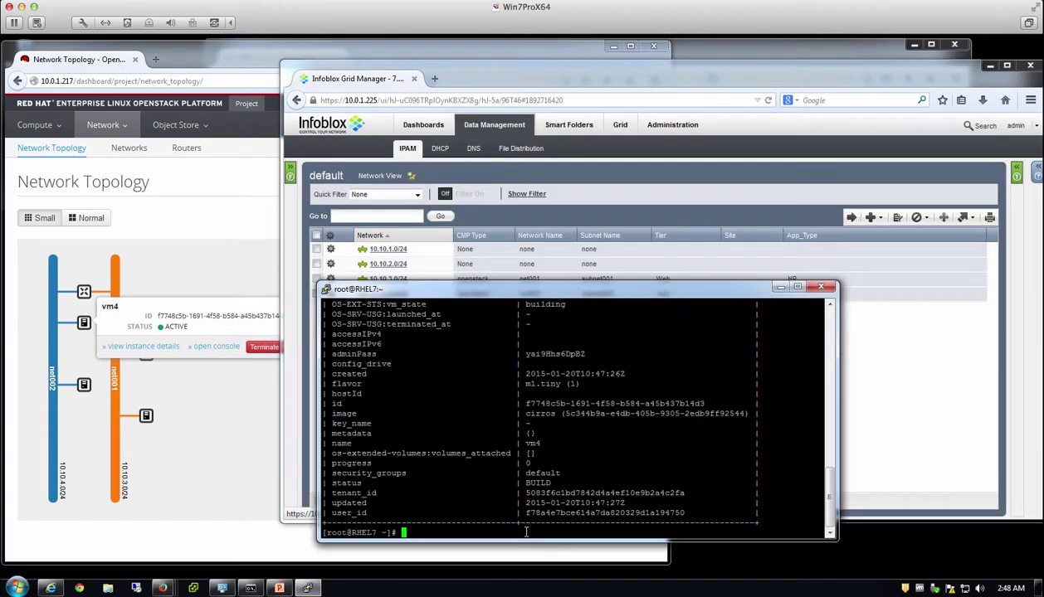
Step: Boot vm5 with ./bootvm.sh vm5 App_Type HR and check its status in OpenStack
key("Up")
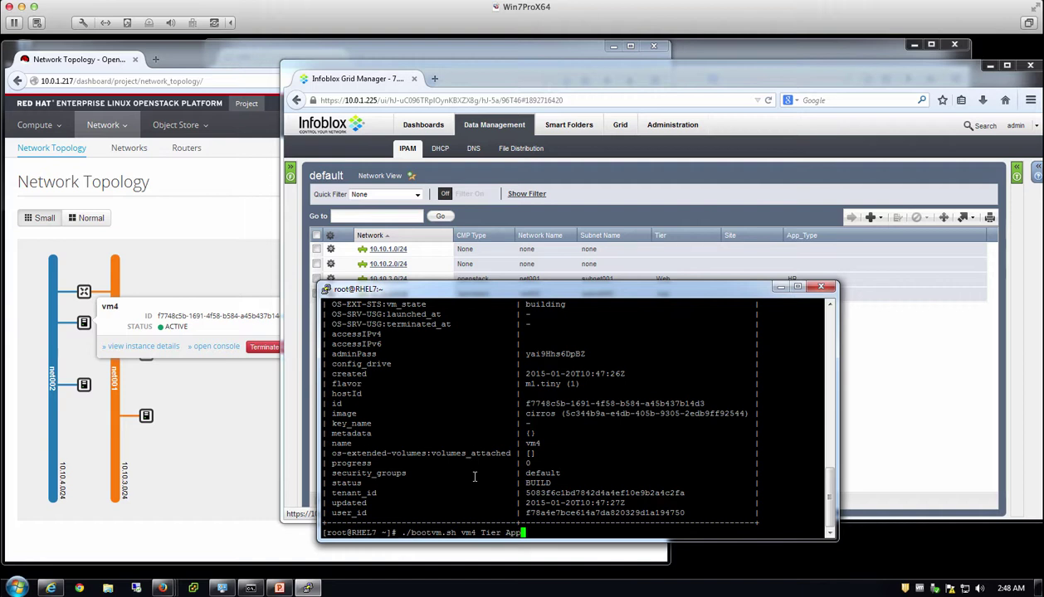
key("Left")
key("Left")
key("Left")
key("Left")
key("Left")
key("Left")
key("Left")
key("Left")
key("Left")
key("BackSpace")
type("5")
key("Right")
key("Right")
key("Right")
key("Right")
key("Right")
key("Right")
key("BackSpace")
key("BackSpace")
key("BackSpace")
key("BackSpace")
key("BackSpace")
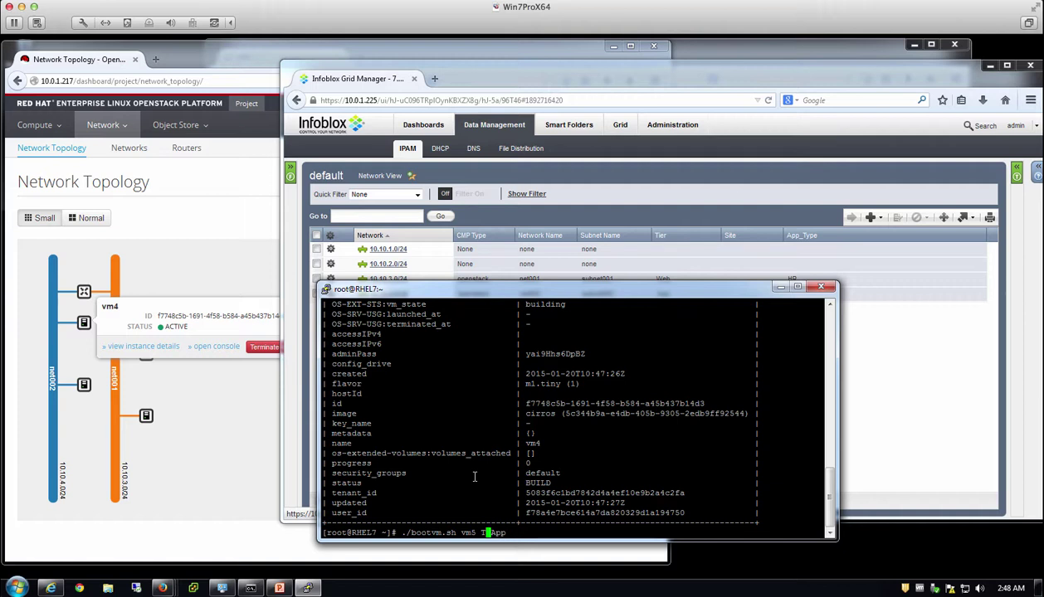
type("App_Type App")
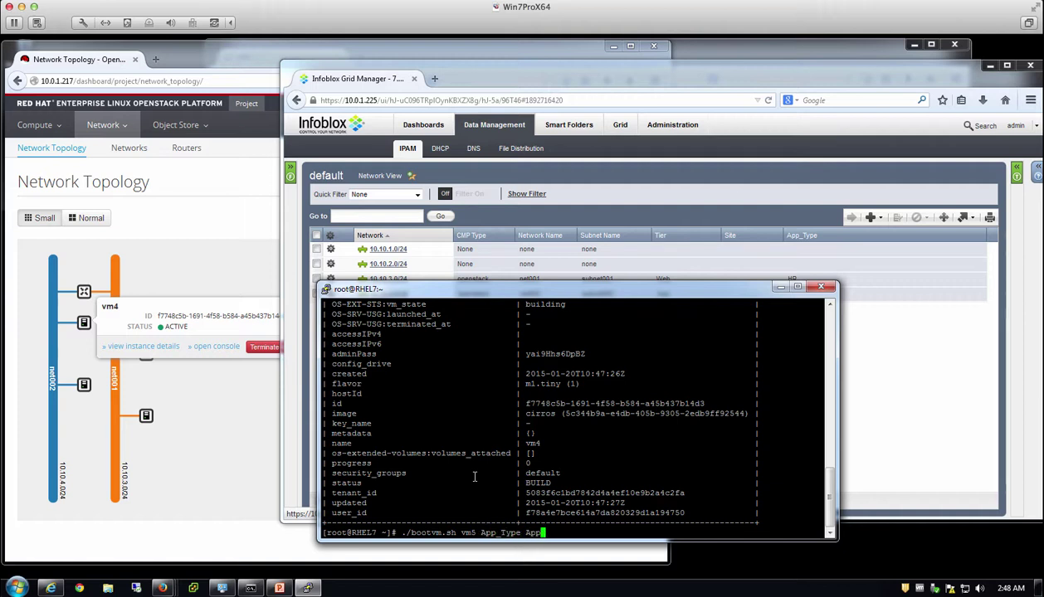
key("Delete")
key("Delete")
key("Delete")
type("HR")
key("Return")
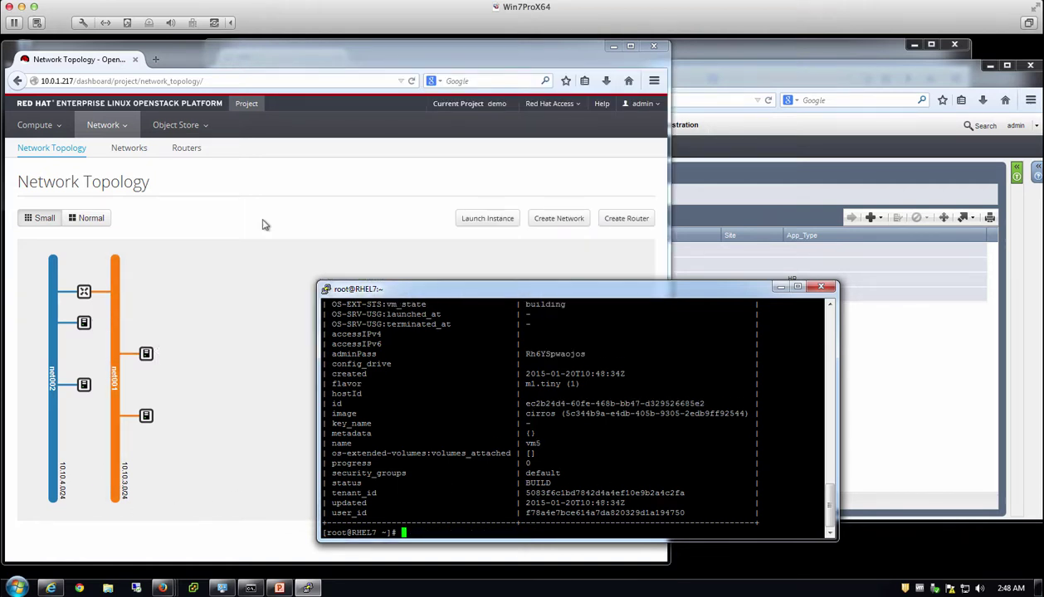
left_click(264, 224)
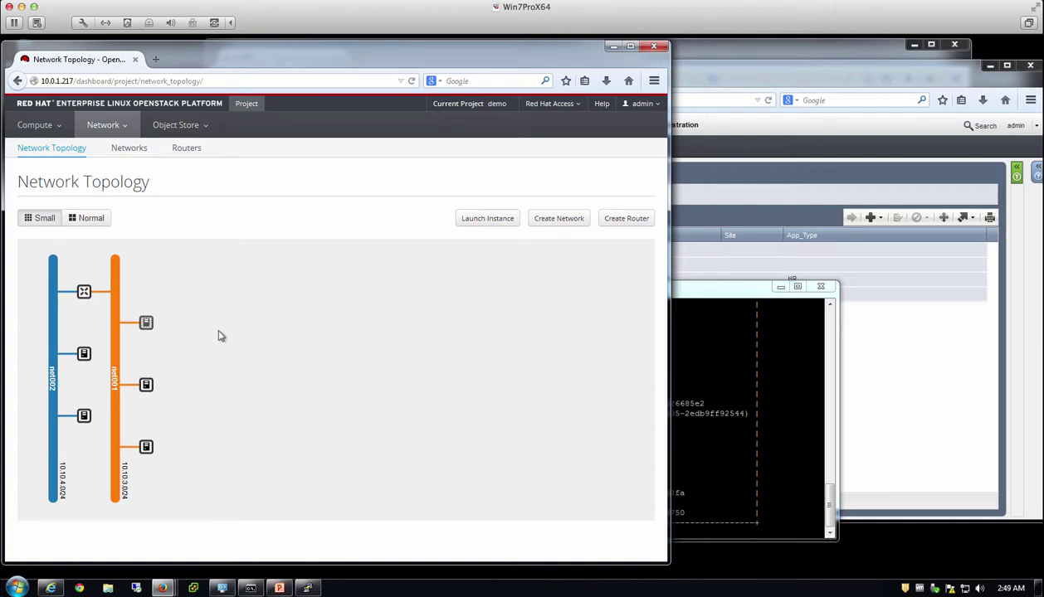
left_click(145, 322)
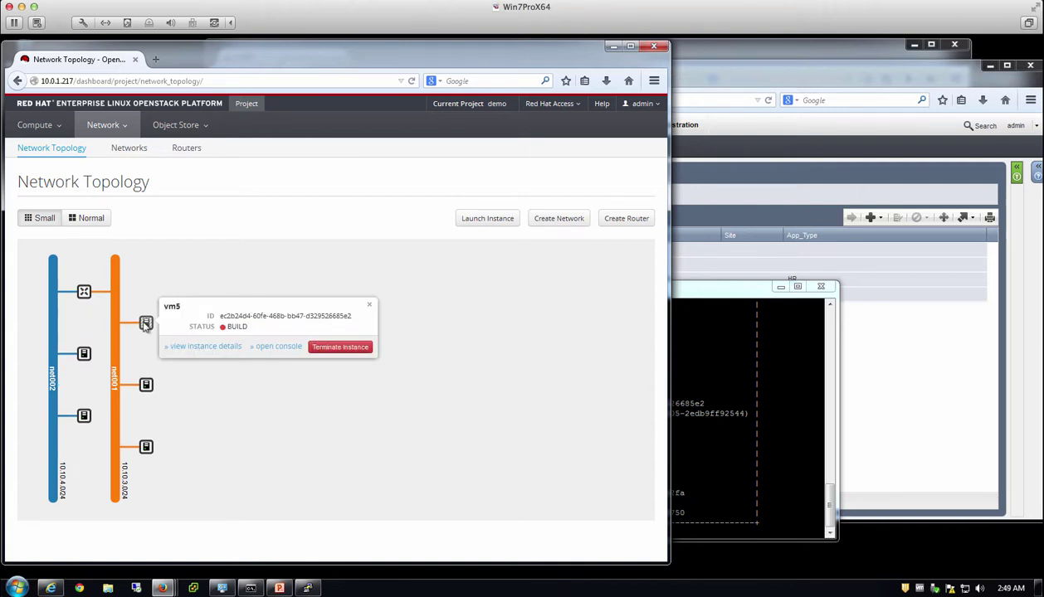
left_click(747, 196)
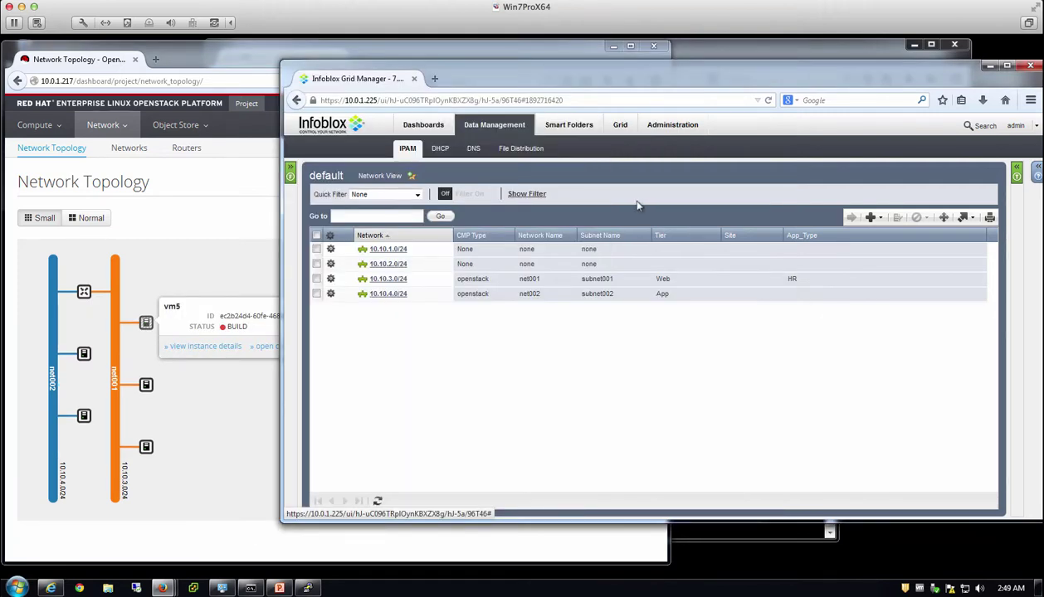
Step: Review the 10.10.3.0/24 address list, then go to the Administration admins list
left_click(393, 280)
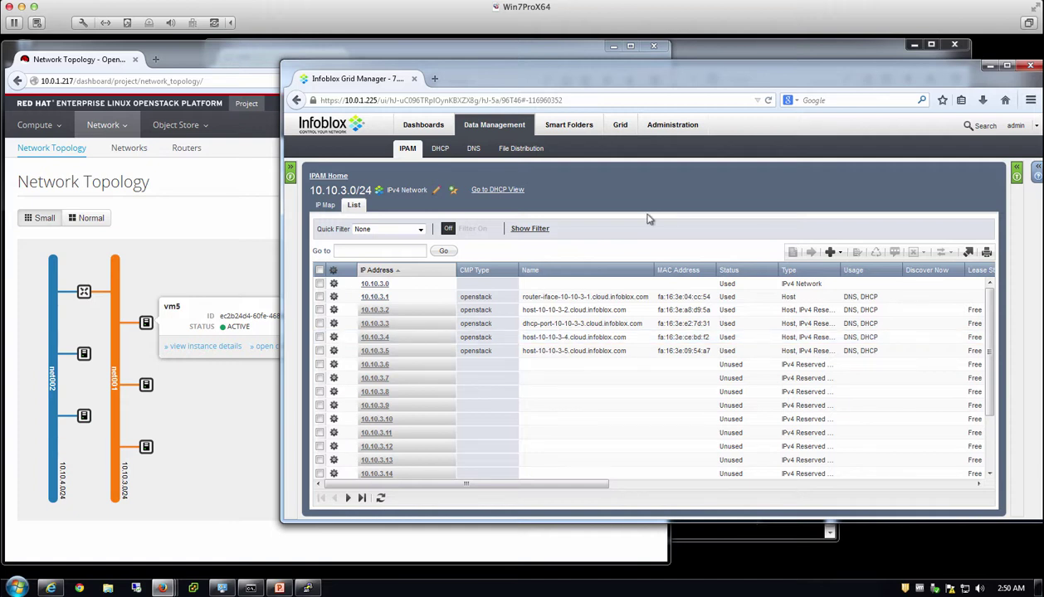
left_click(674, 127)
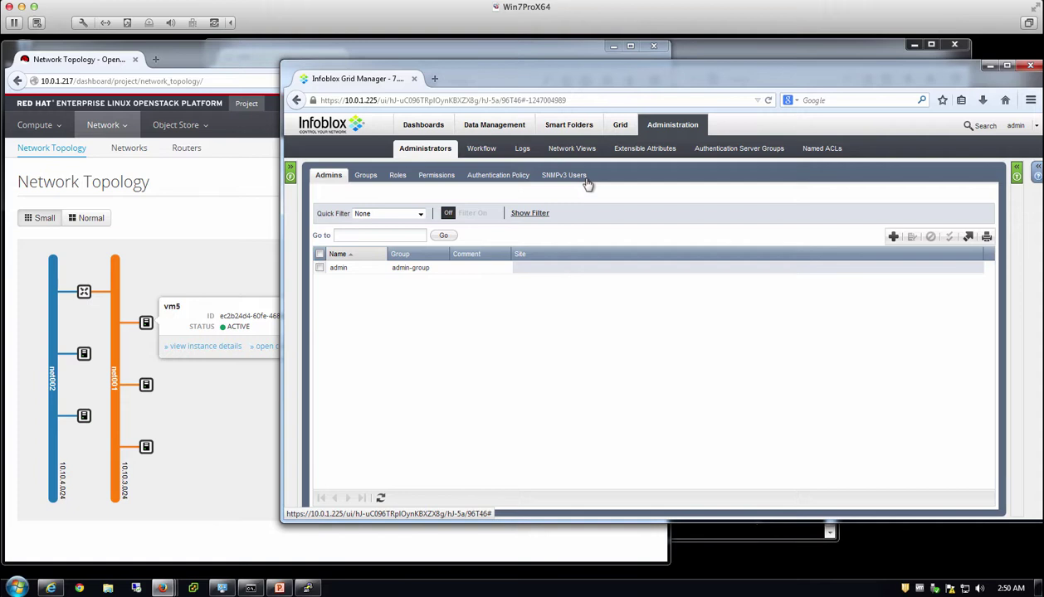
Step: View the Infoblox Audit Log of host record changes, then return to the OpenStack dashboard
left_click(516, 150)
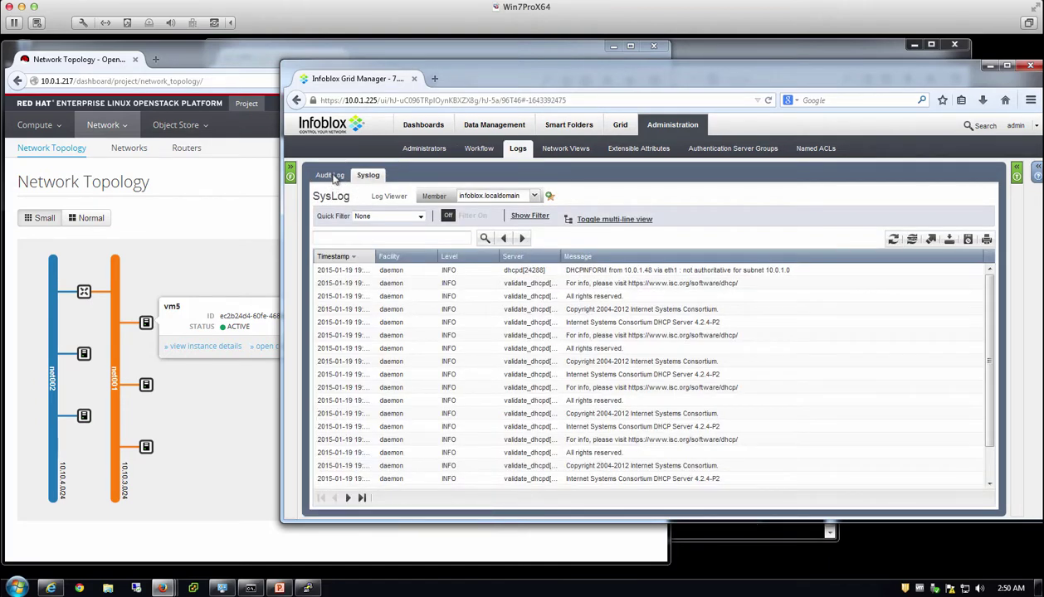
left_click(332, 176)
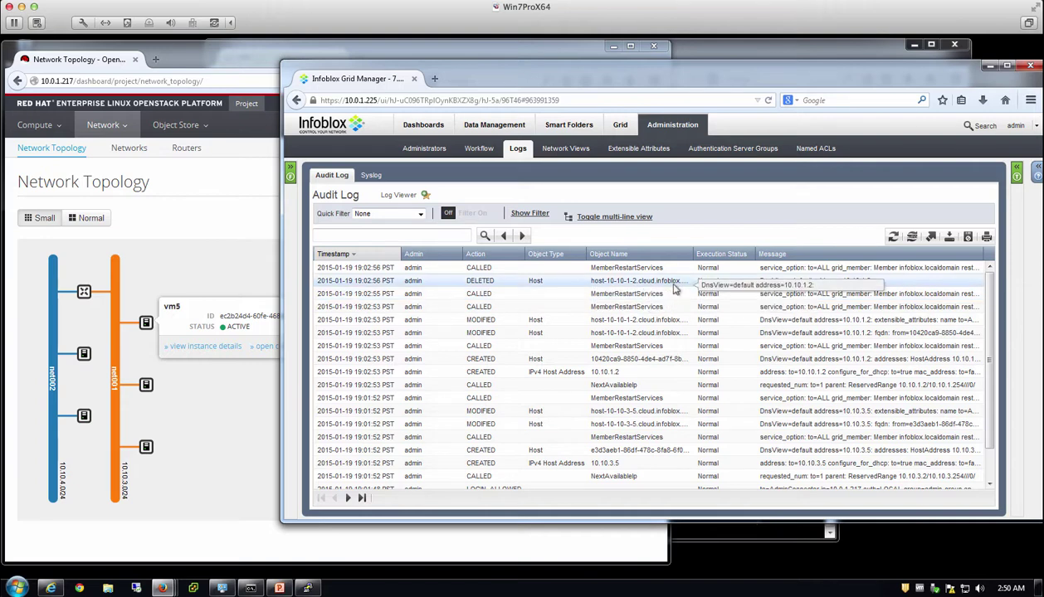
left_click(209, 202)
left_click(34, 124)
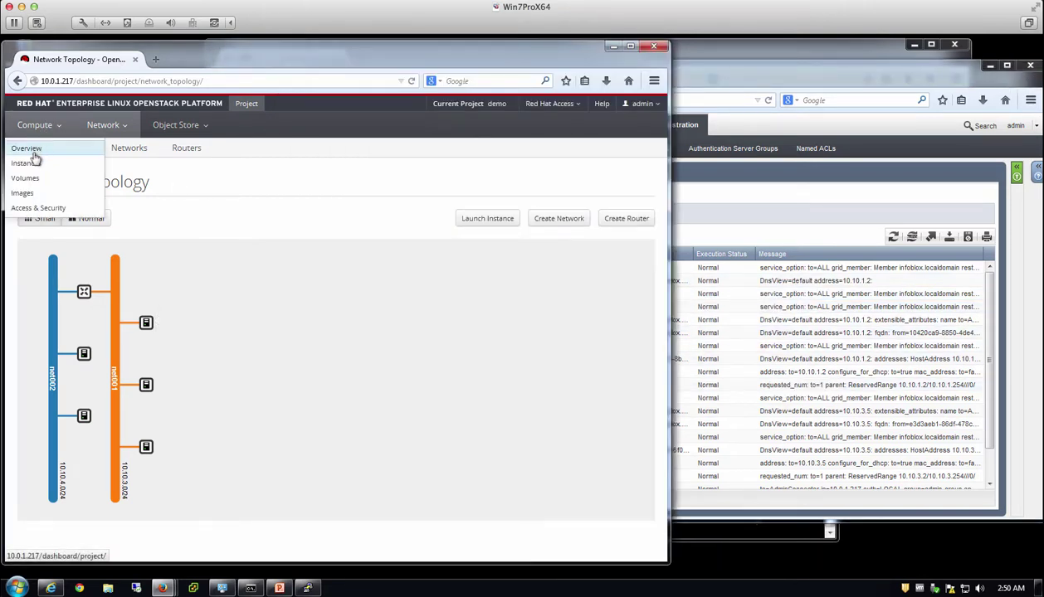
Step: Select all five instances vm1–vm5 on the Instances page and confirm terminating them
left_click(28, 166)
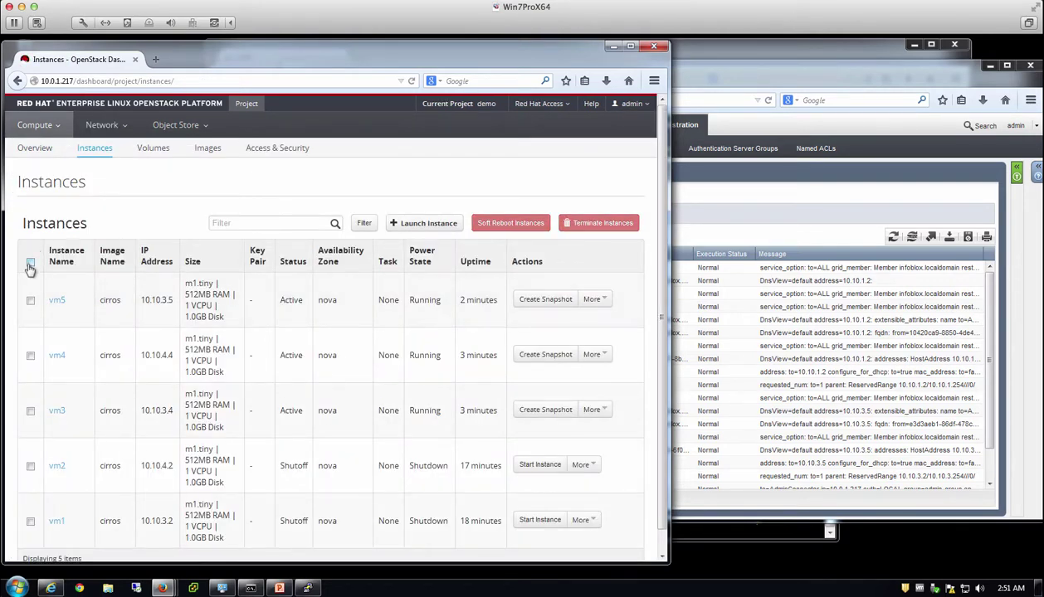
left_click(30, 262)
left_click(604, 224)
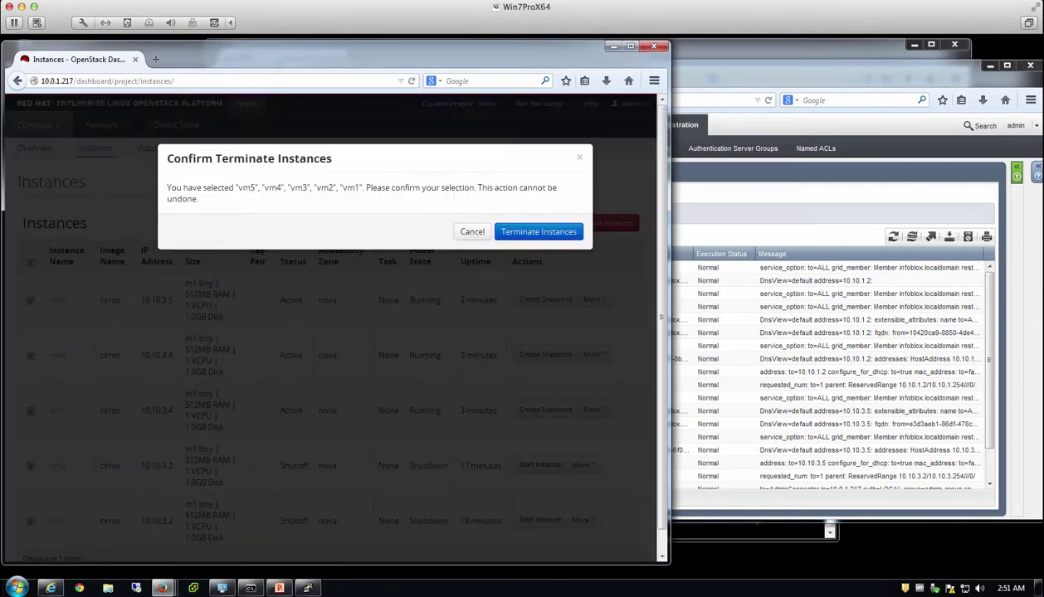
left_click(536, 234)
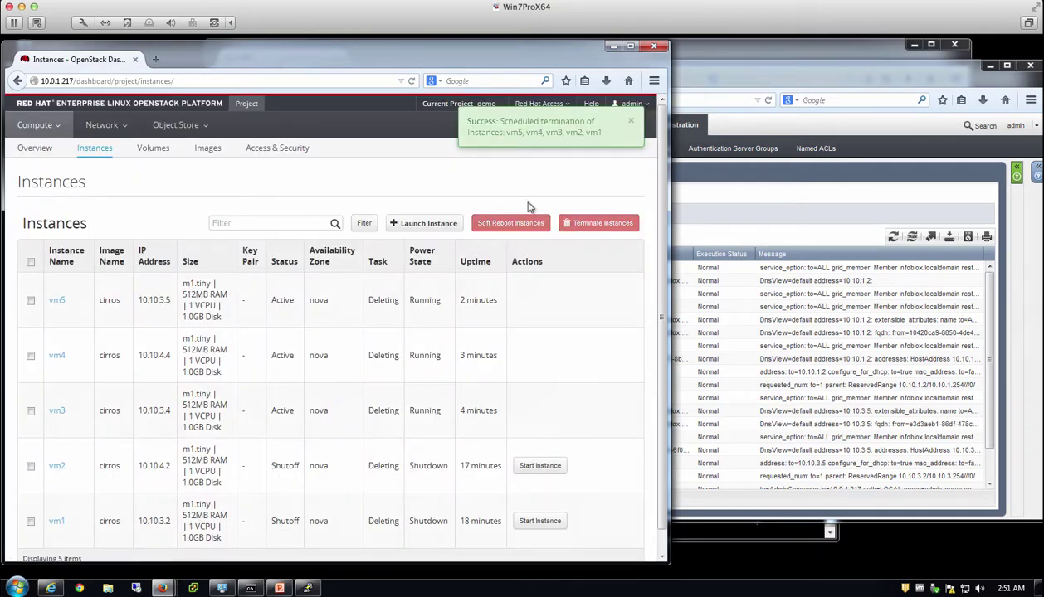
left_click(765, 190)
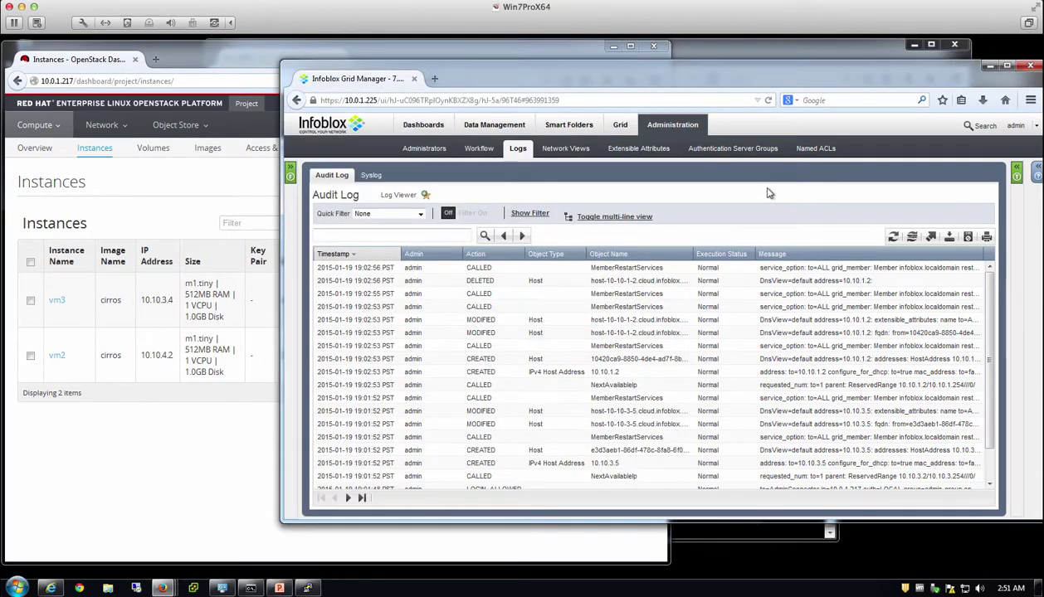
Step: Refresh the audit log for deleted host records and confirm 10.10.3.2, 10.10.3.4, 10.10.3.5 are Unused
left_click(893, 238)
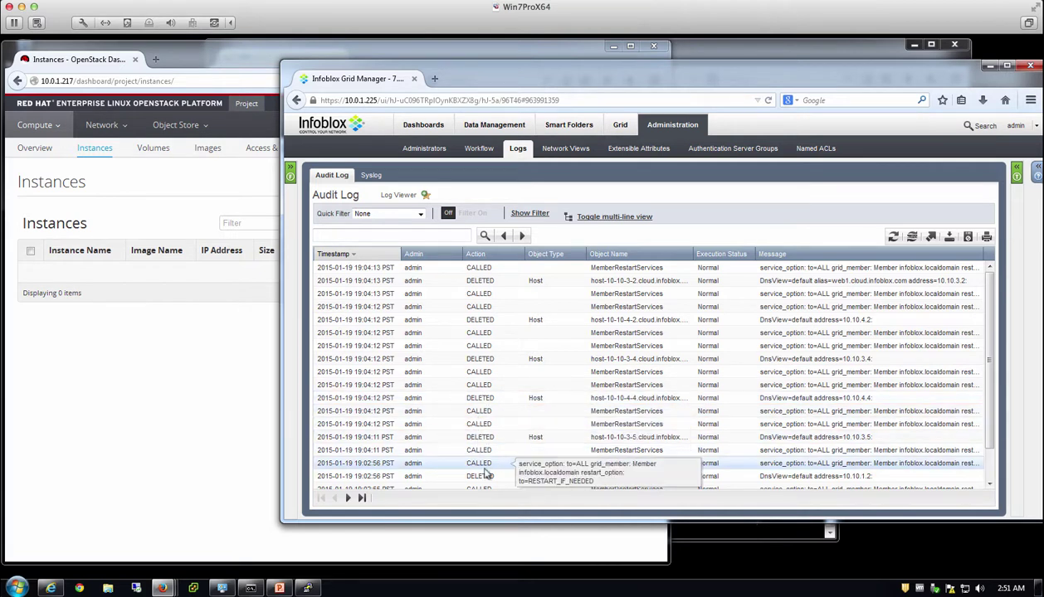
left_click(493, 126)
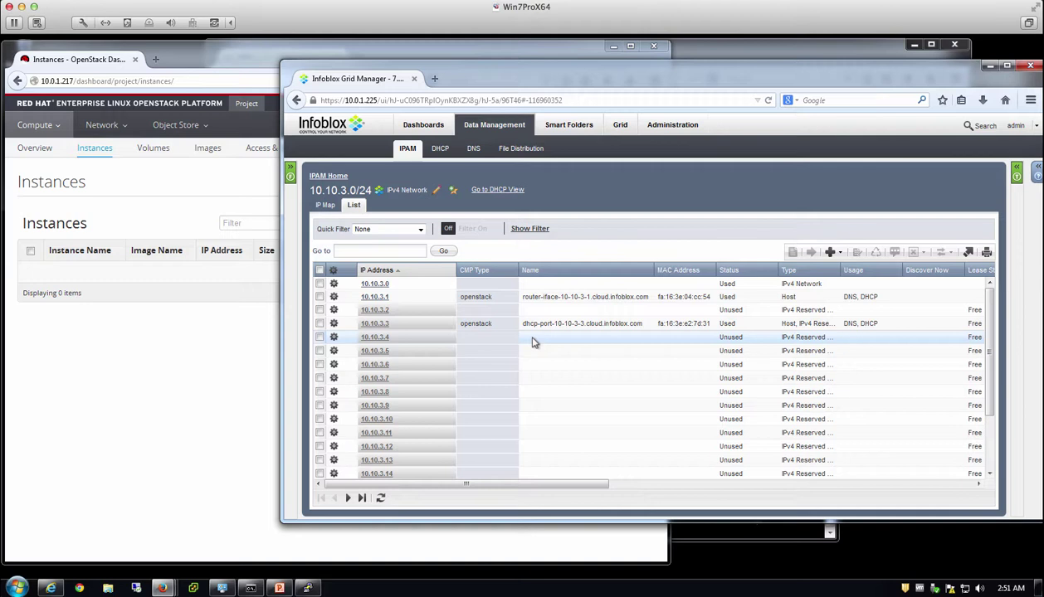
key("alt+Tab")
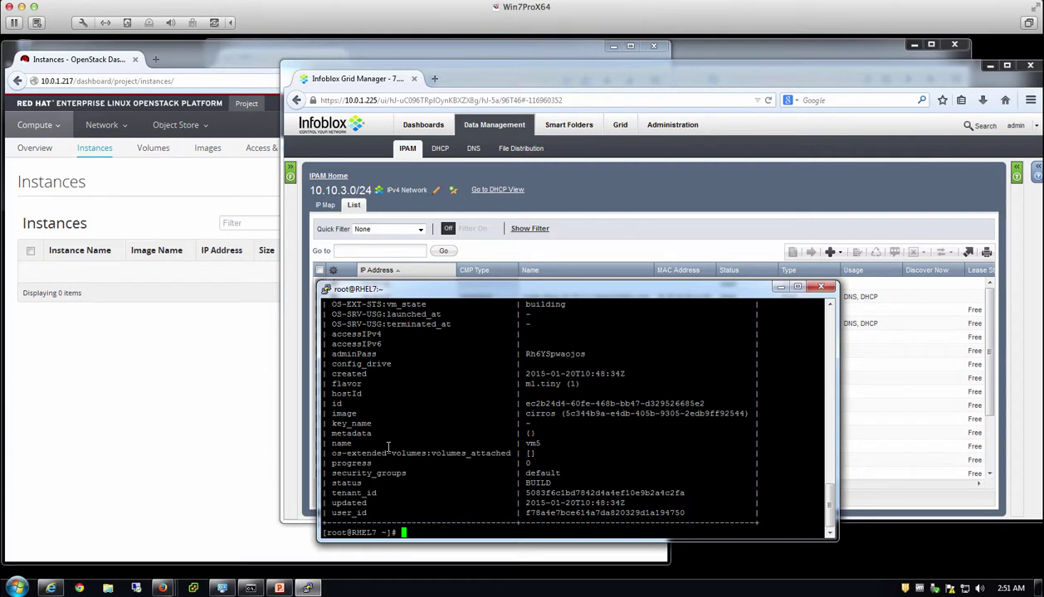